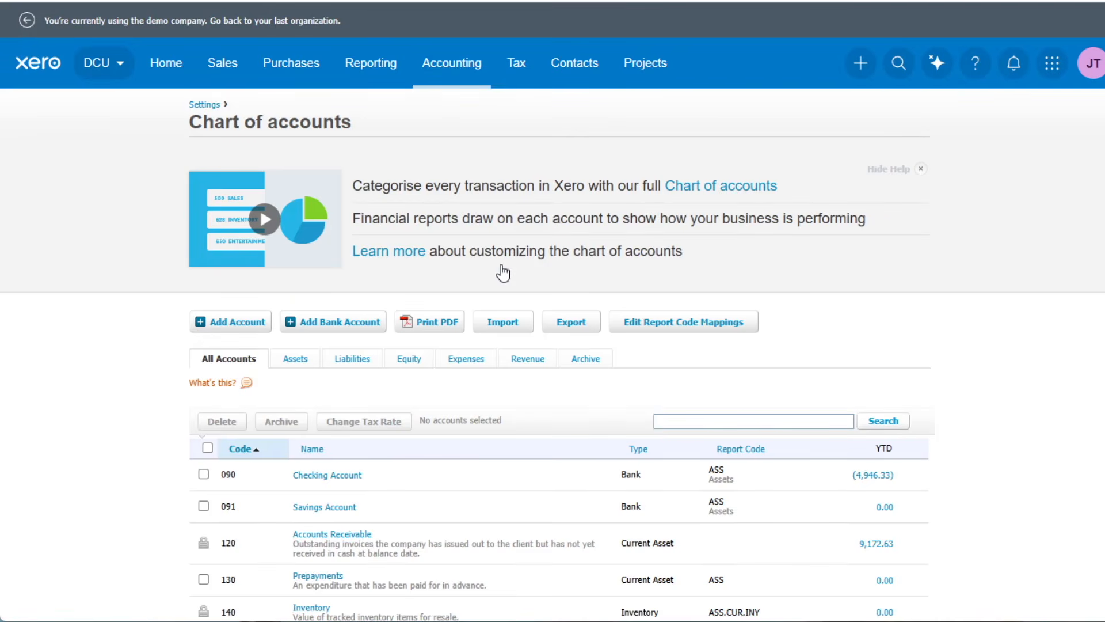
Review the full chart of accounts and its Assets, Liabilities and Equity account lists.
scroll(597, 278, down, 3)
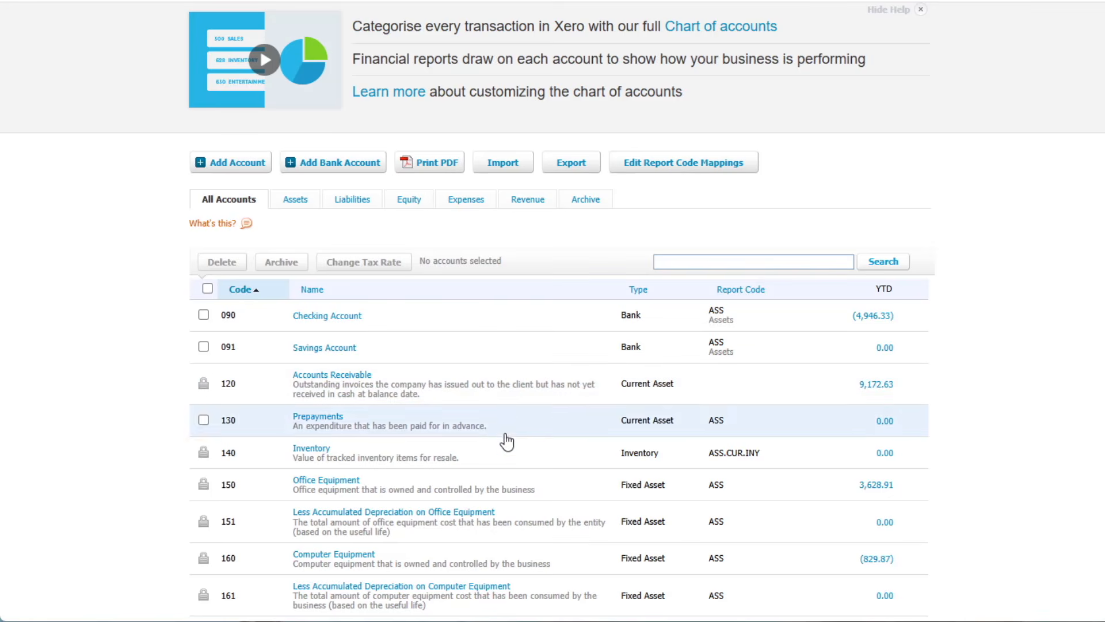
scroll(501, 518, down, 1)
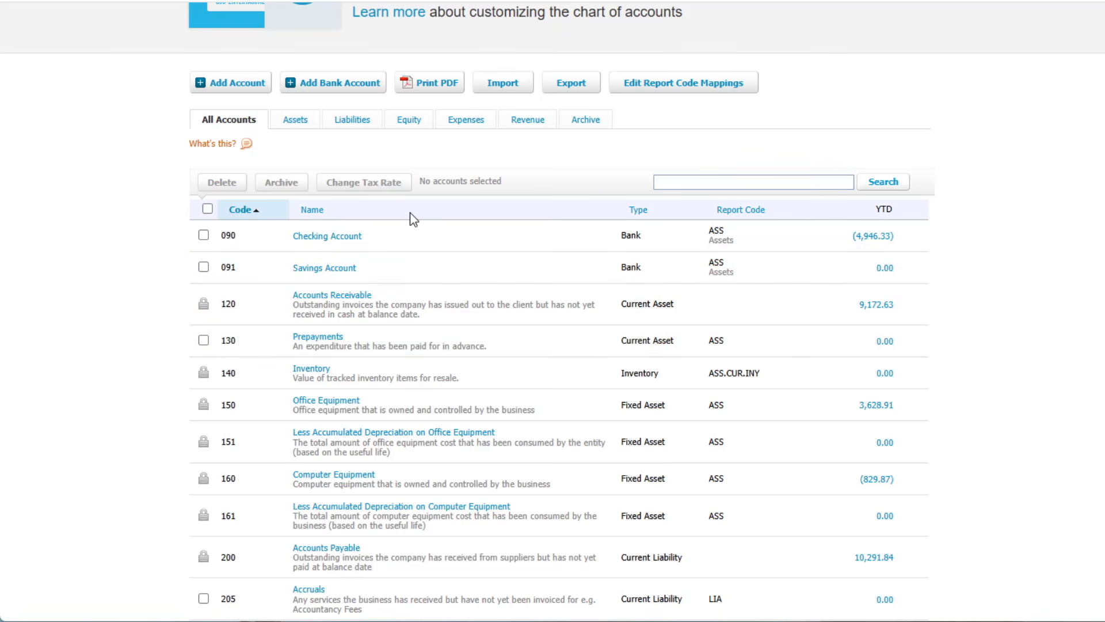
click(294, 121)
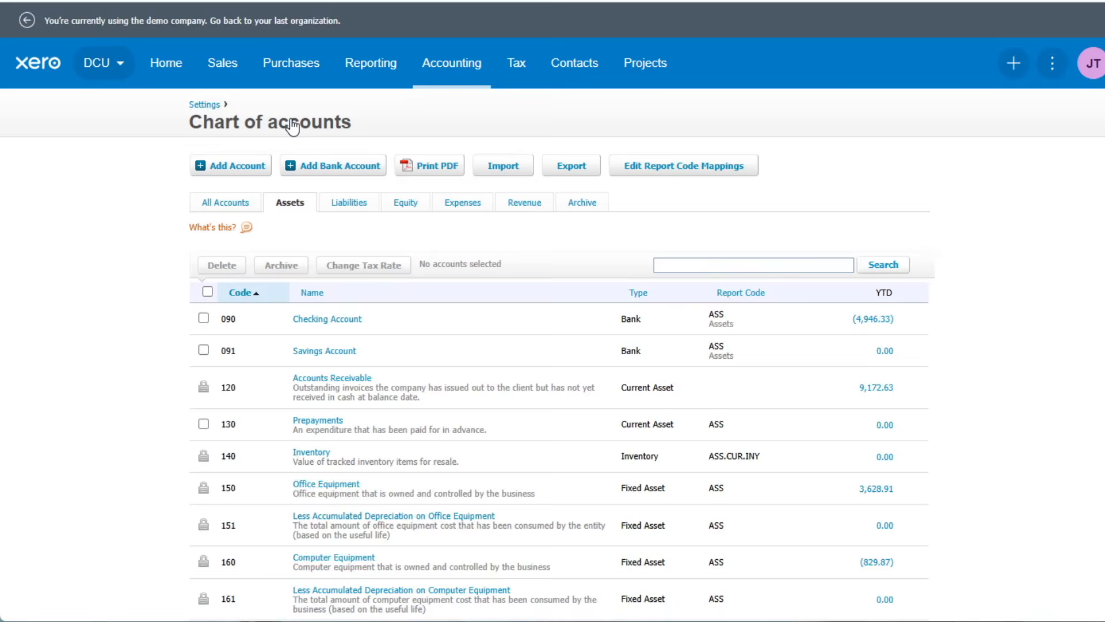
scroll(500, 344, down, 3)
scroll(499, 348, down, 1)
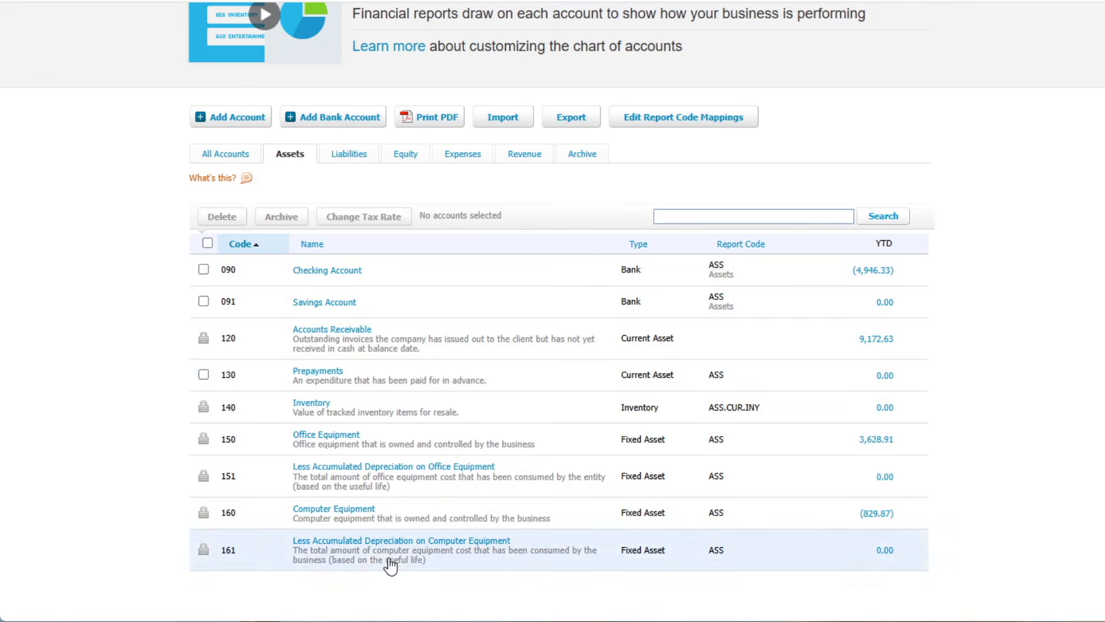
click(349, 155)
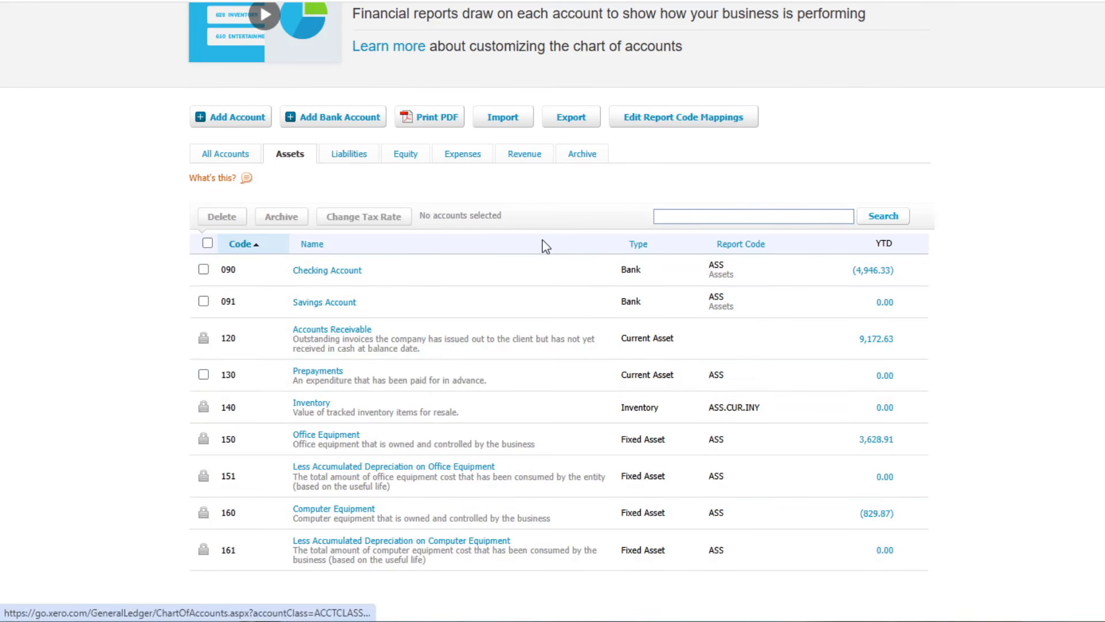
scroll(493, 248, down, 5)
scroll(486, 260, down, 7)
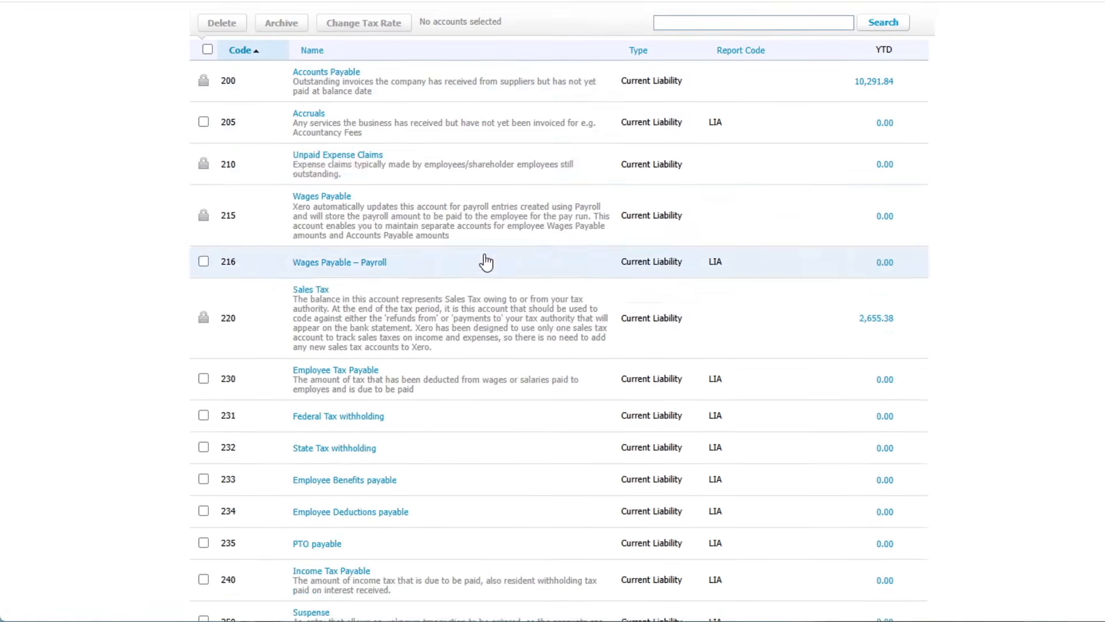
scroll(486, 262, up, 10)
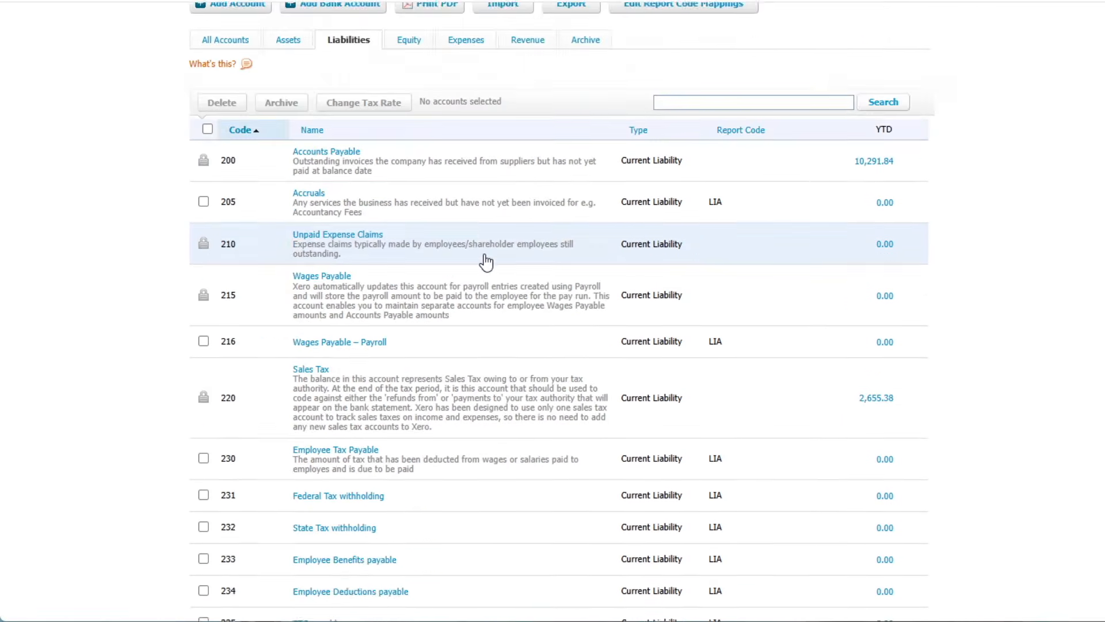
click(405, 282)
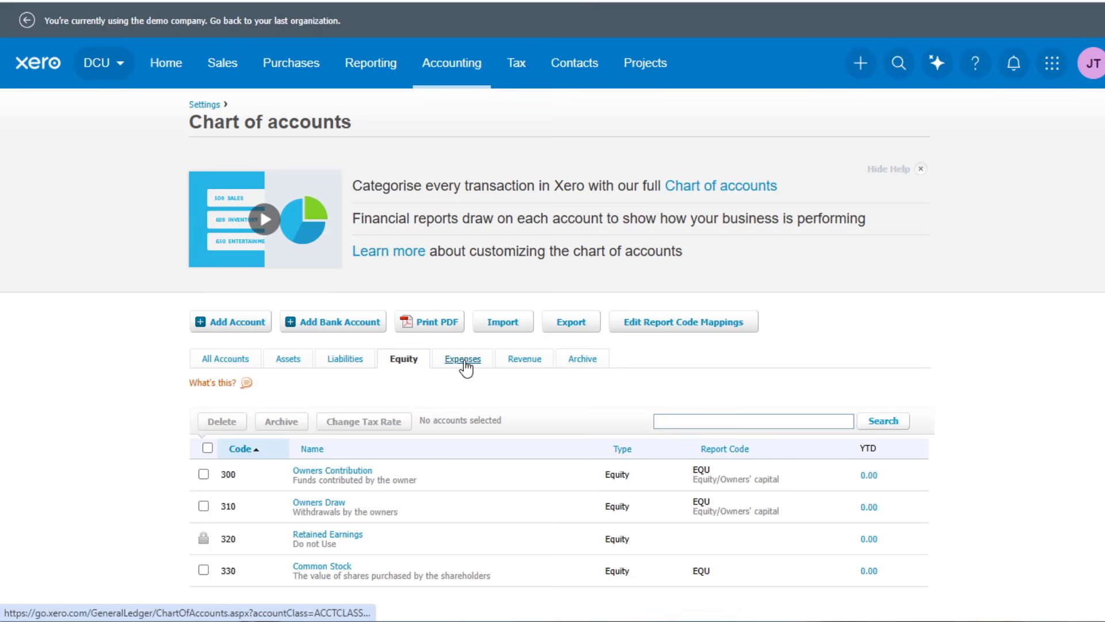
Examine the Expenses accounts and their codes, especially the numbering around the Travel account.
click(466, 363)
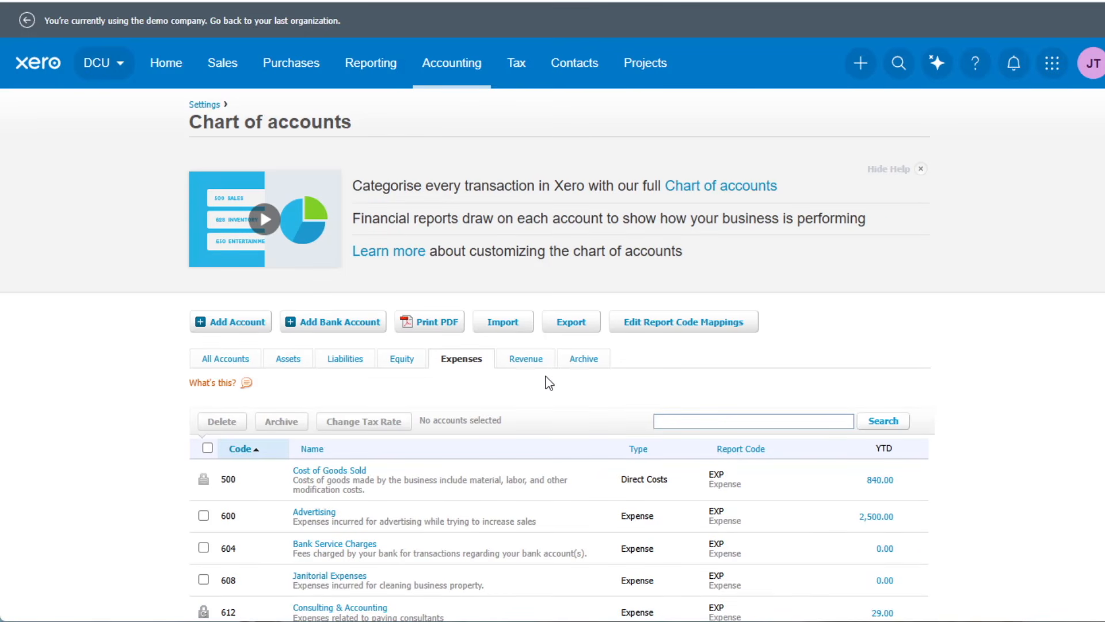
scroll(546, 382, down, 4)
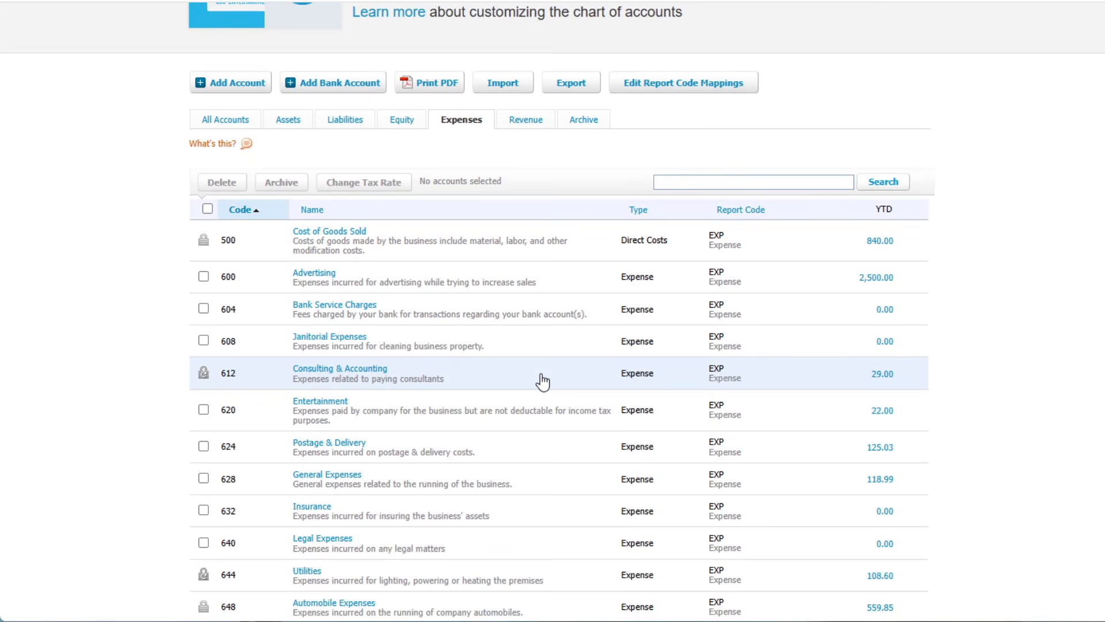
scroll(542, 381, down, 3)
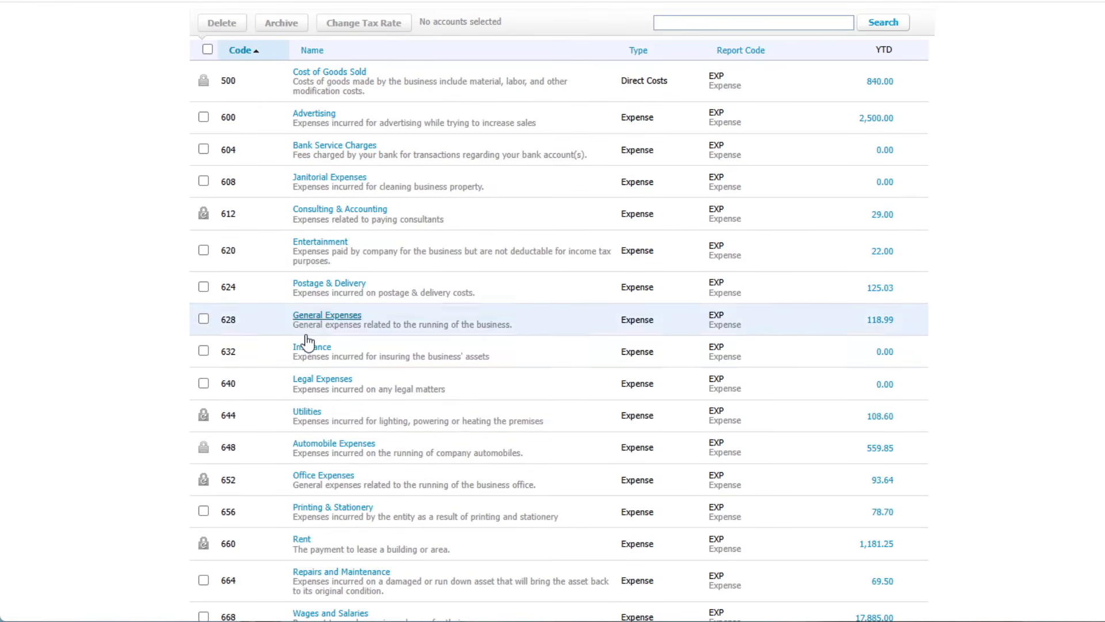
scroll(382, 231, down, 7)
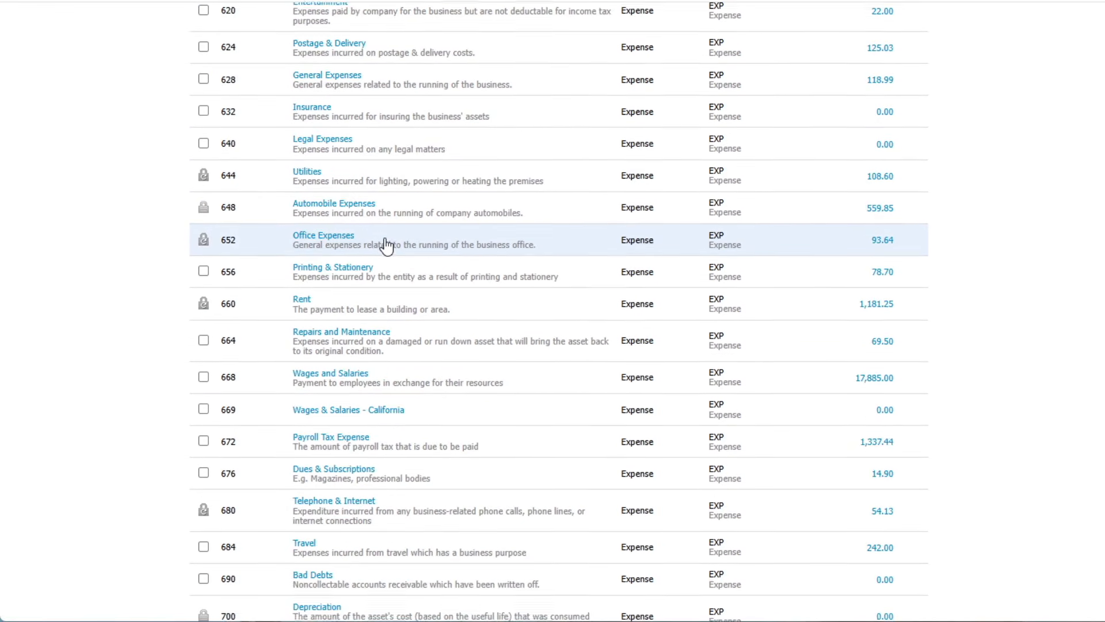
scroll(385, 246, down, 3)
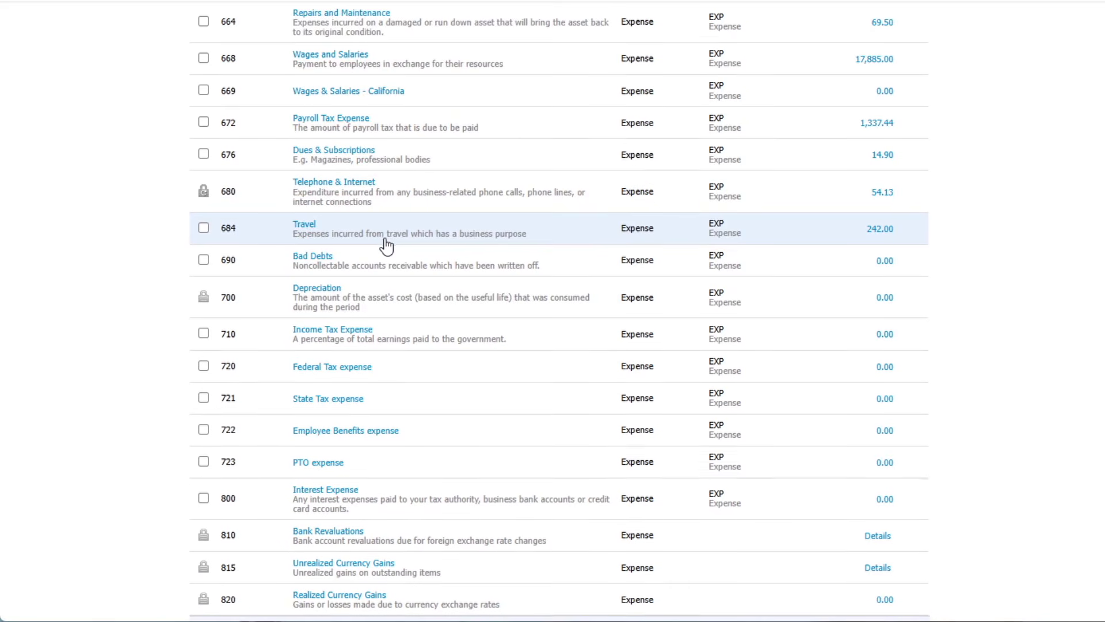
scroll(386, 246, down, 2)
scroll(386, 246, up, 12)
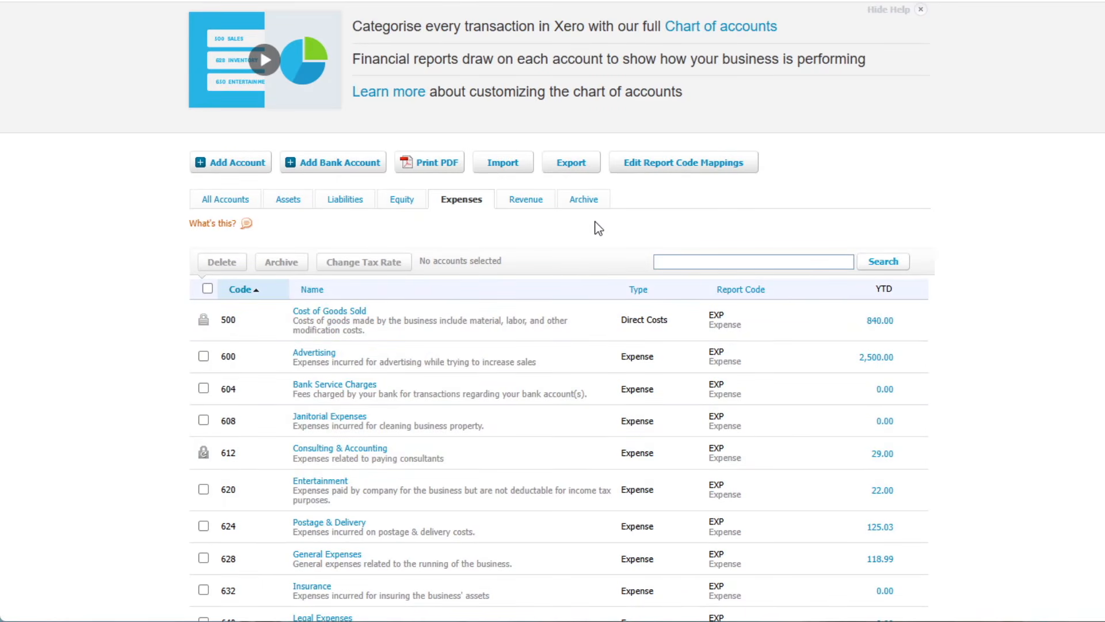
scroll(339, 216, down, 1)
scroll(402, 296, down, 2)
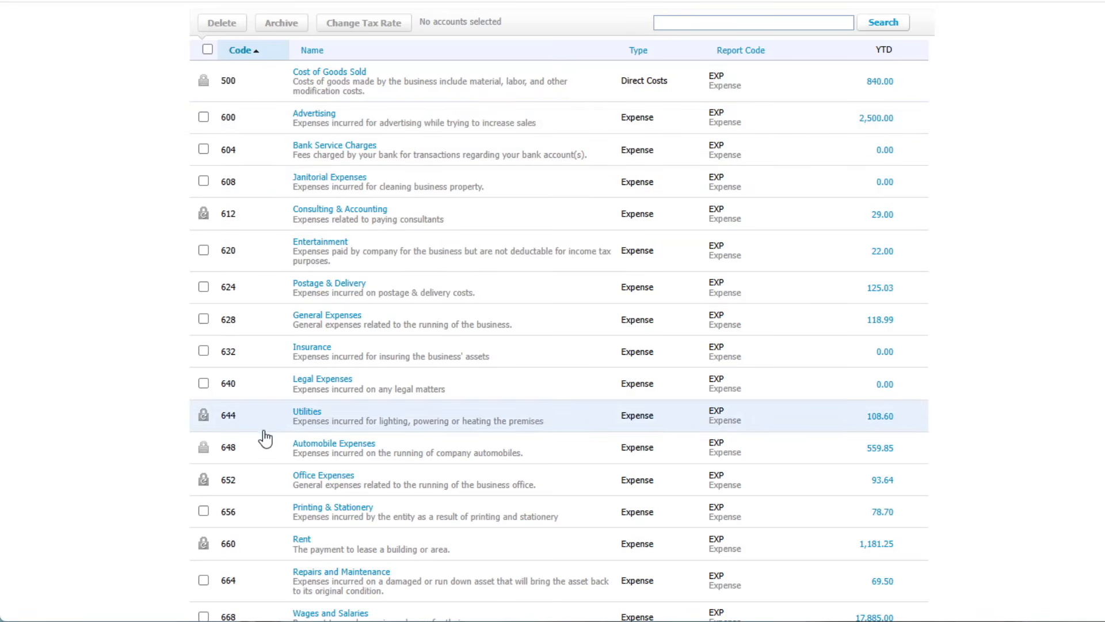
scroll(283, 403, down, 5)
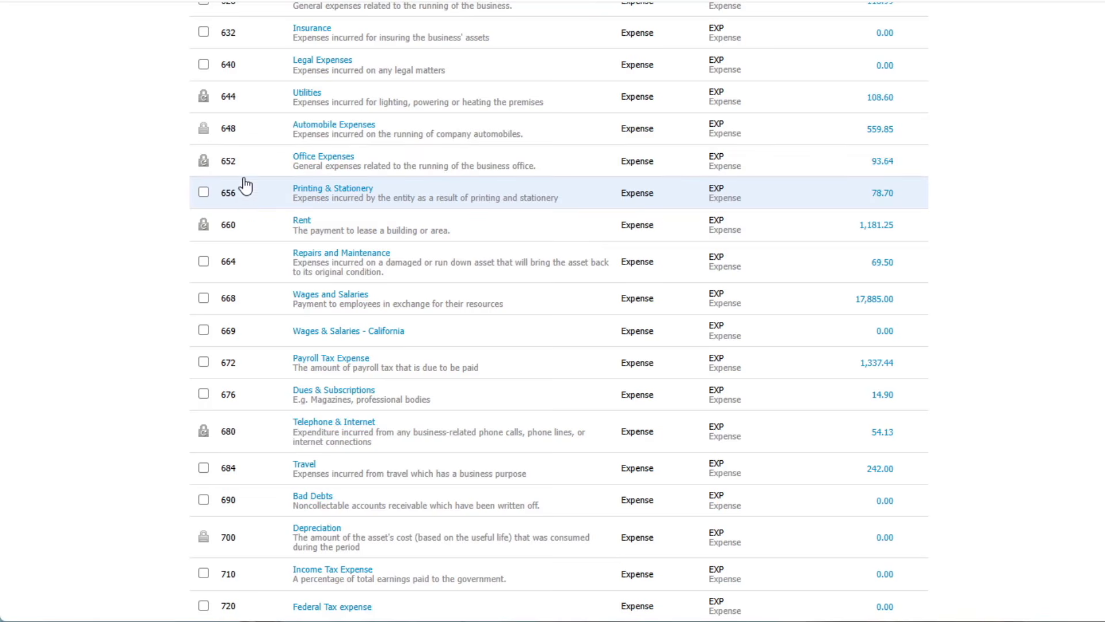
scroll(262, 454, down, 1)
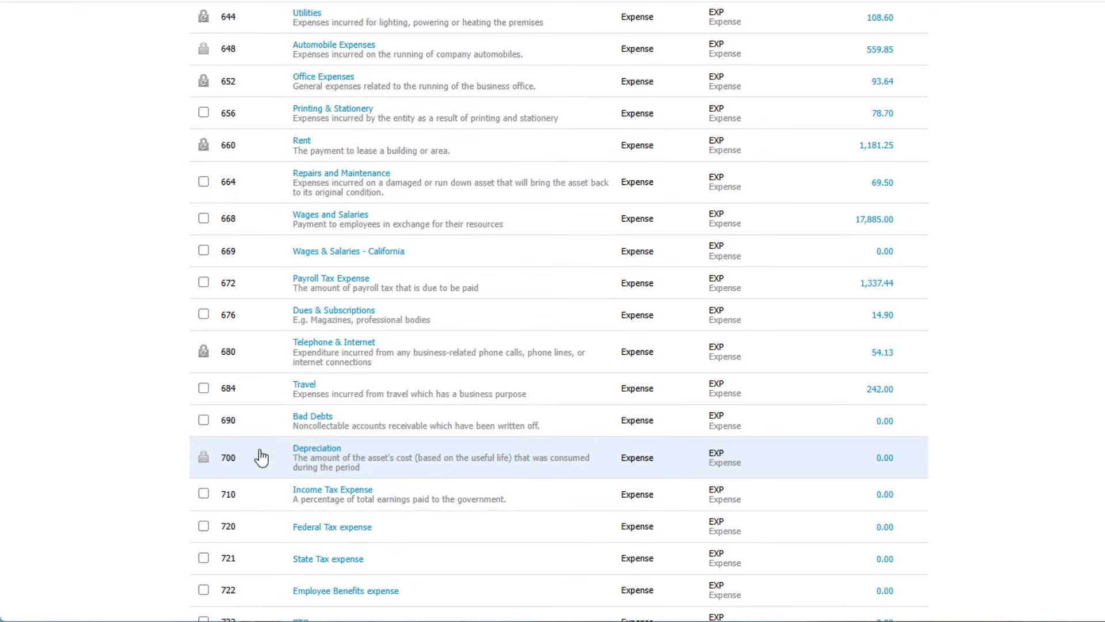
scroll(260, 465, down, 1)
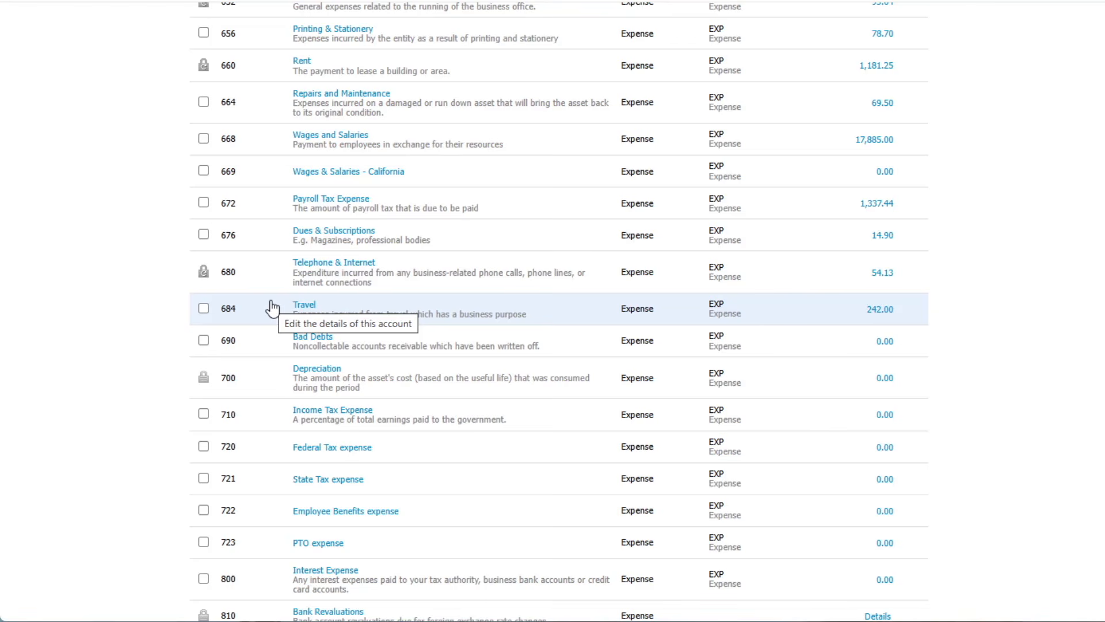
scroll(272, 309, down, 1)
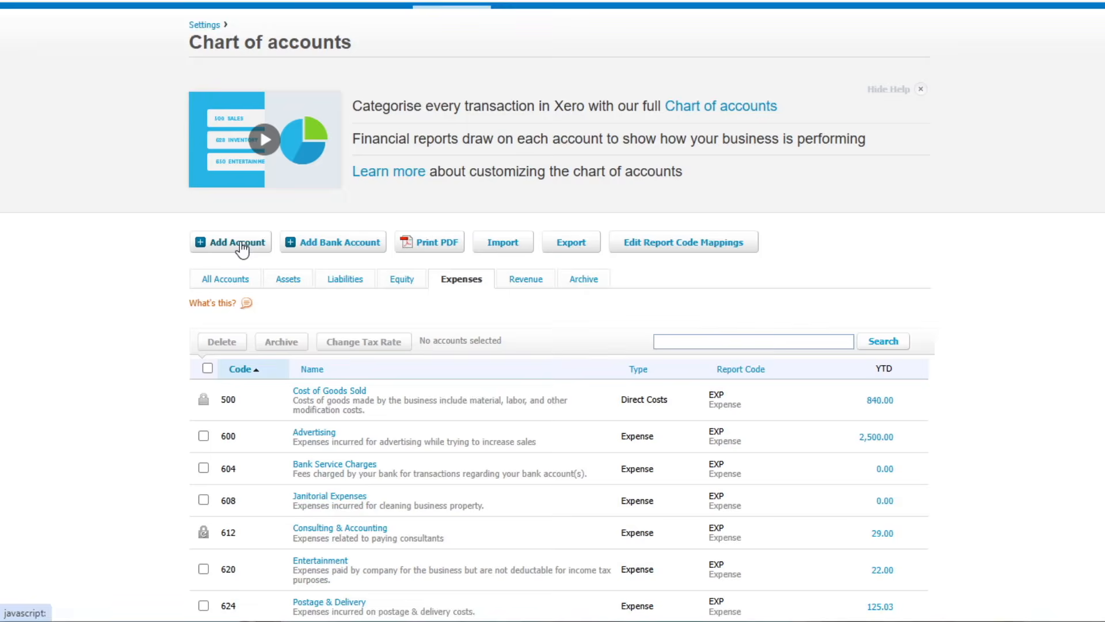
Start a new account in the chart of accounts with account type Expense and code 685.
click(242, 246)
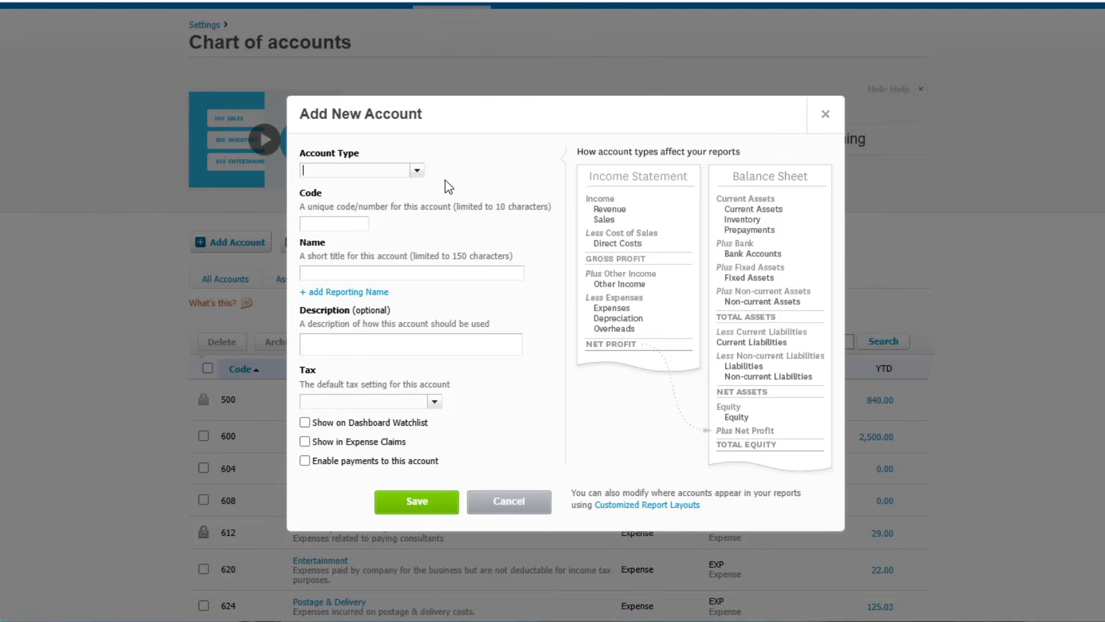
click(417, 170)
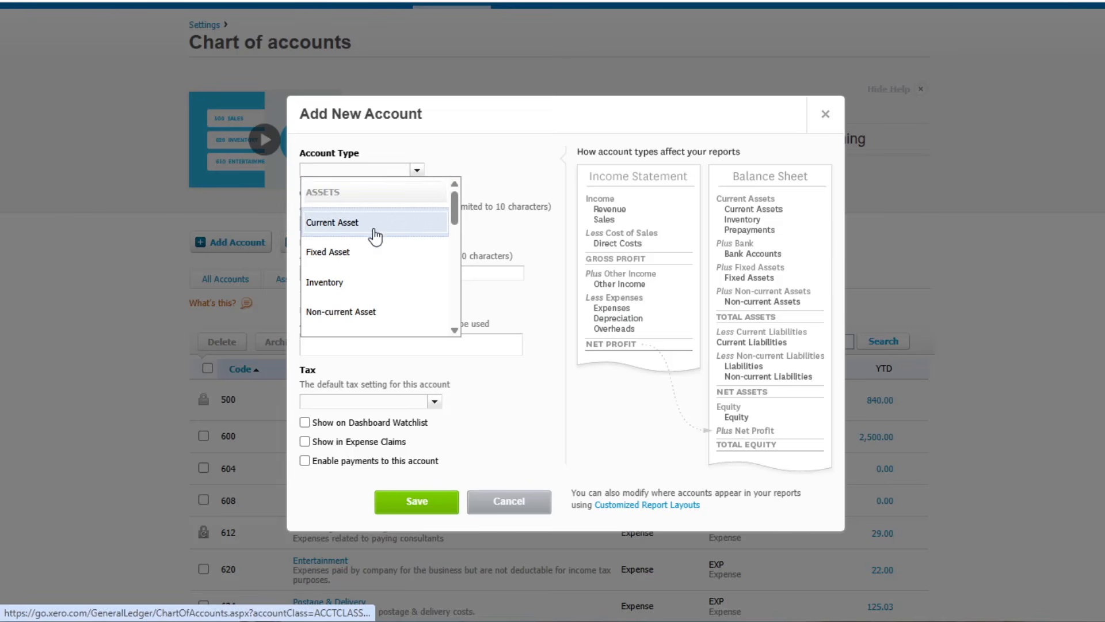
scroll(371, 239, down, 2)
scroll(370, 240, down, 3)
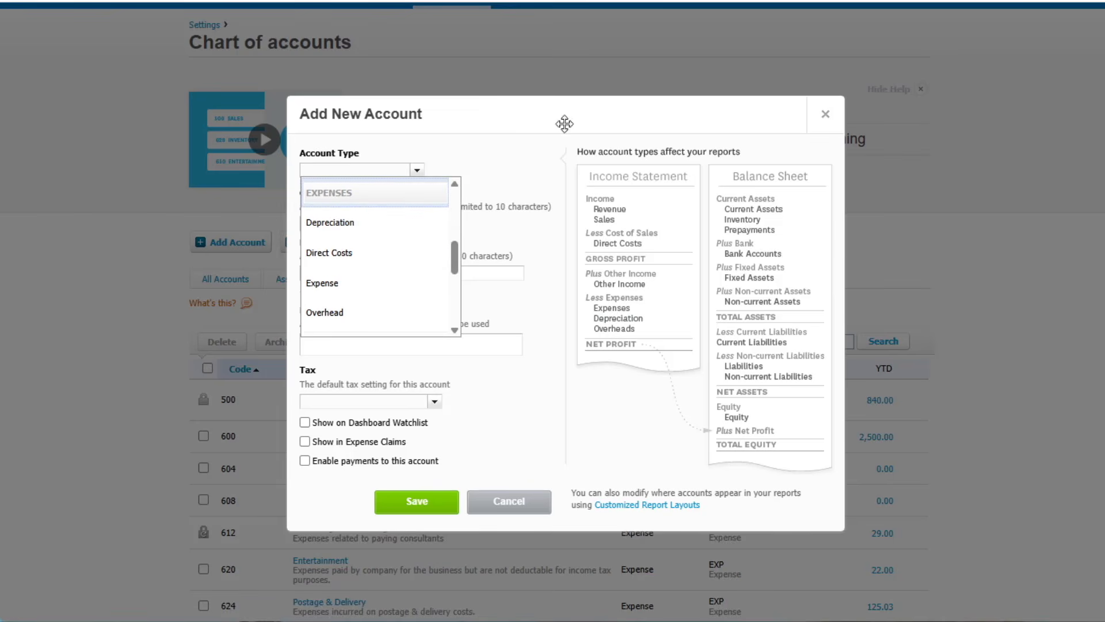
click(378, 283)
click(331, 224)
text(685)
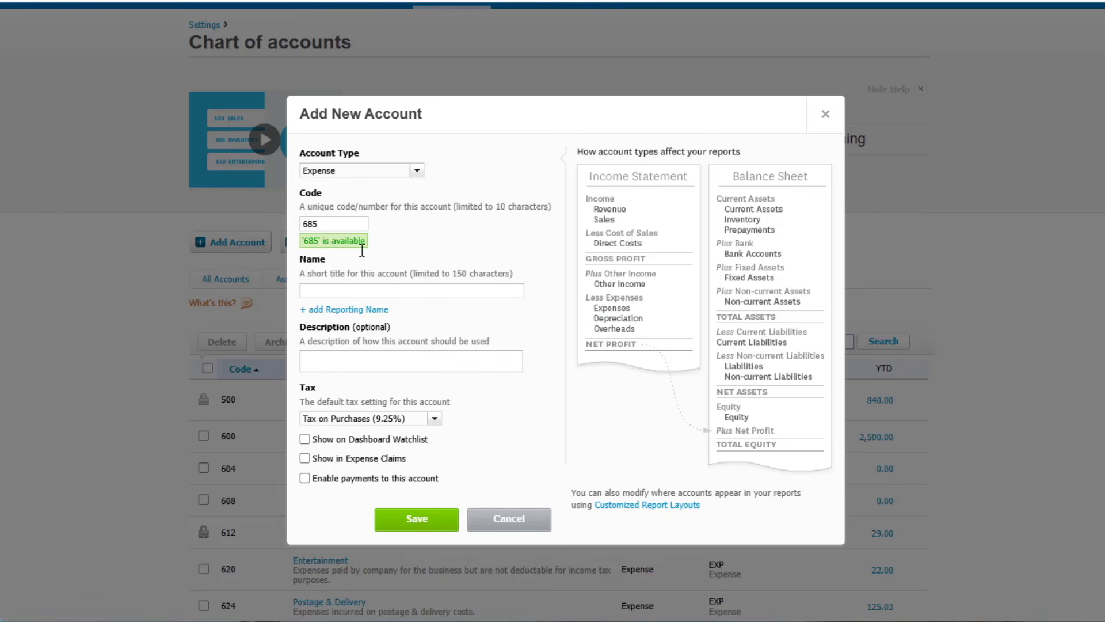
Name the new expense account "Travel: Meals", leave its description empty, and save it.
click(338, 291)
text(Travel: Meals)
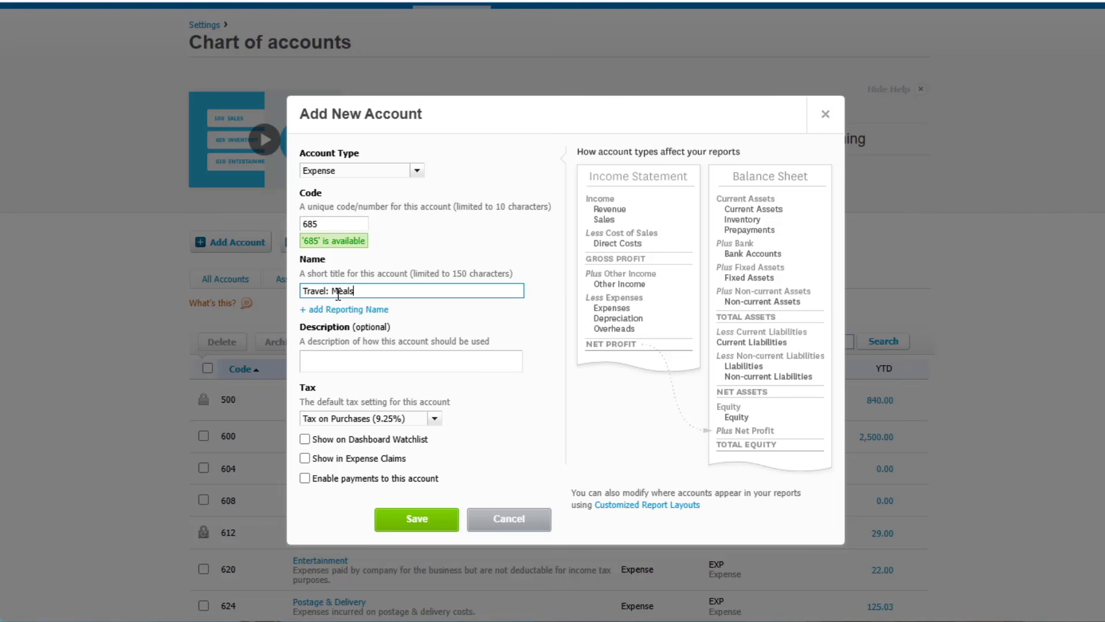
key(Tab)
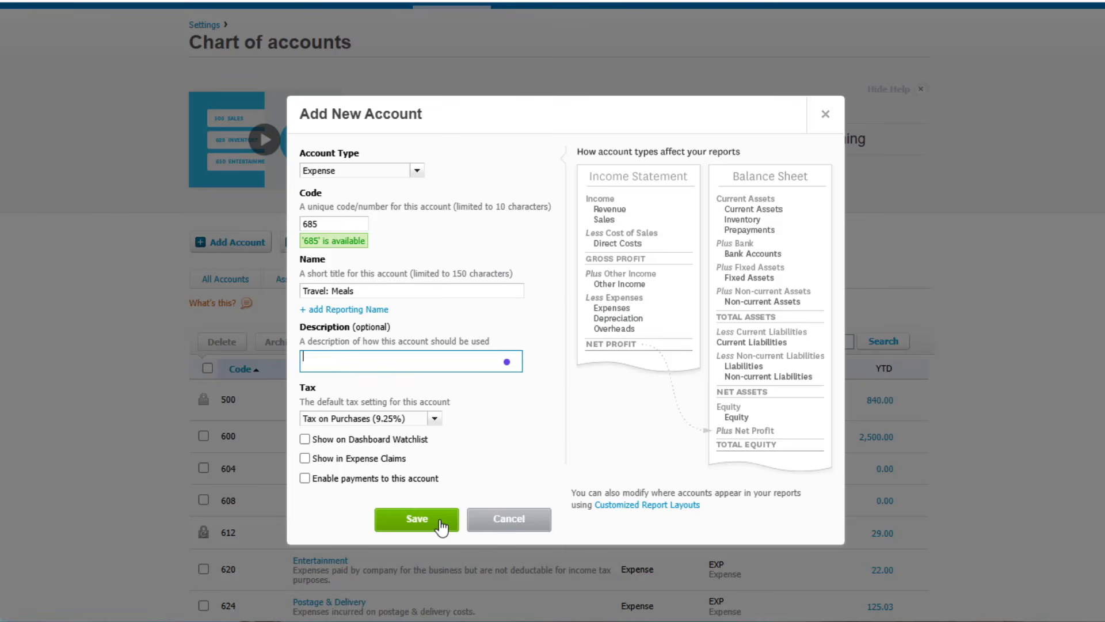
click(417, 519)
Find the Travel: Meals account near Travel in the Expenses list and open its details.
scroll(420, 461, down, 9)
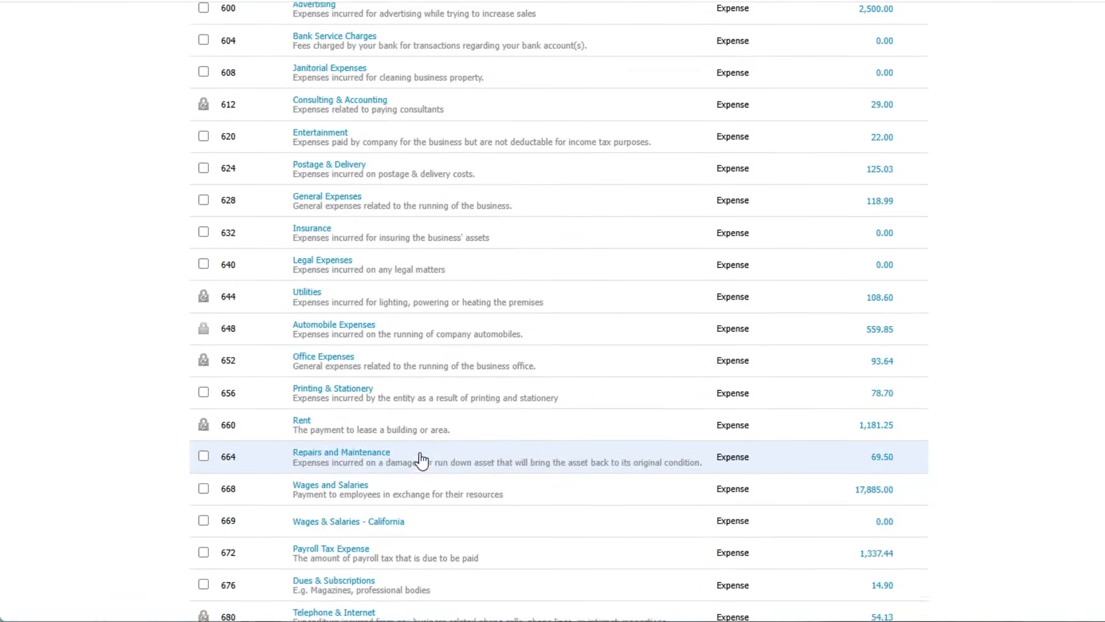
scroll(421, 460, down, 3)
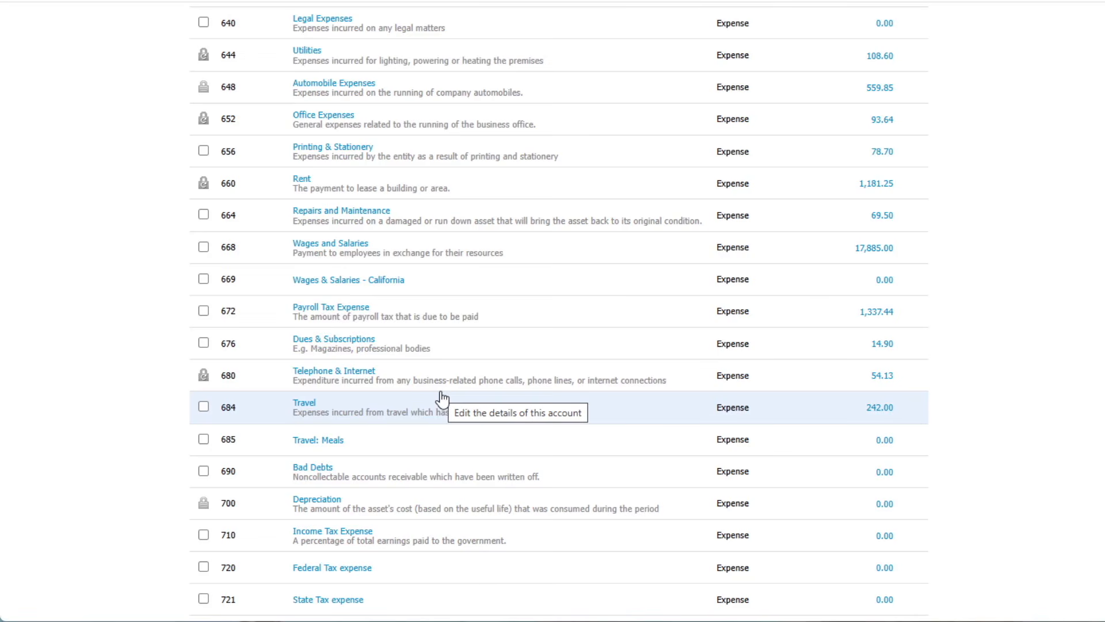
scroll(442, 397, up, 15)
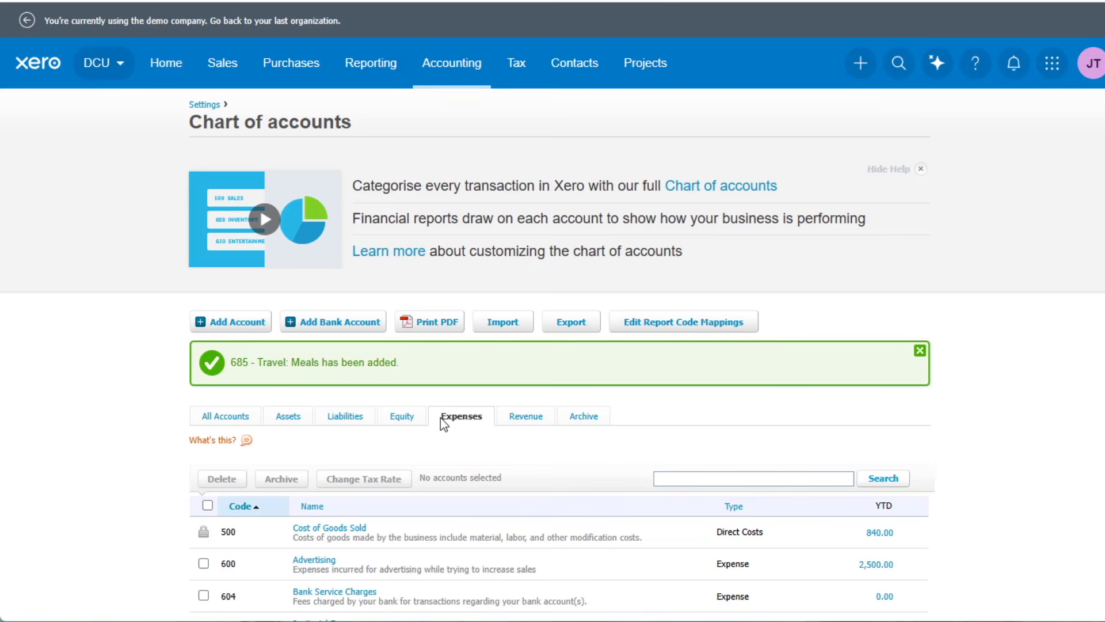
scroll(521, 357, down, 4)
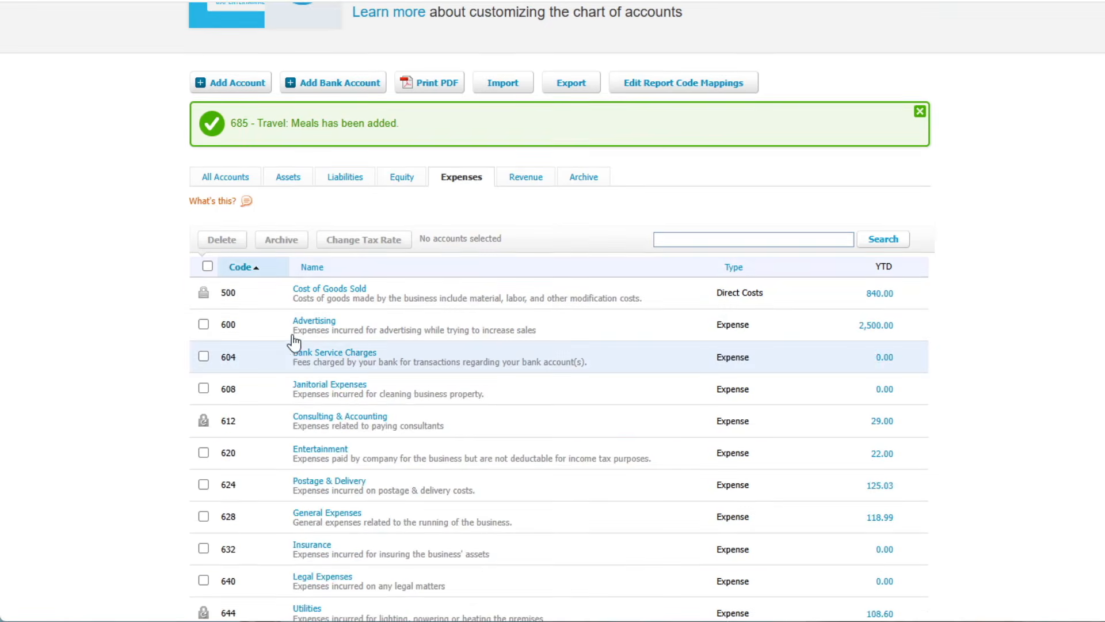
scroll(465, 506, down, 3)
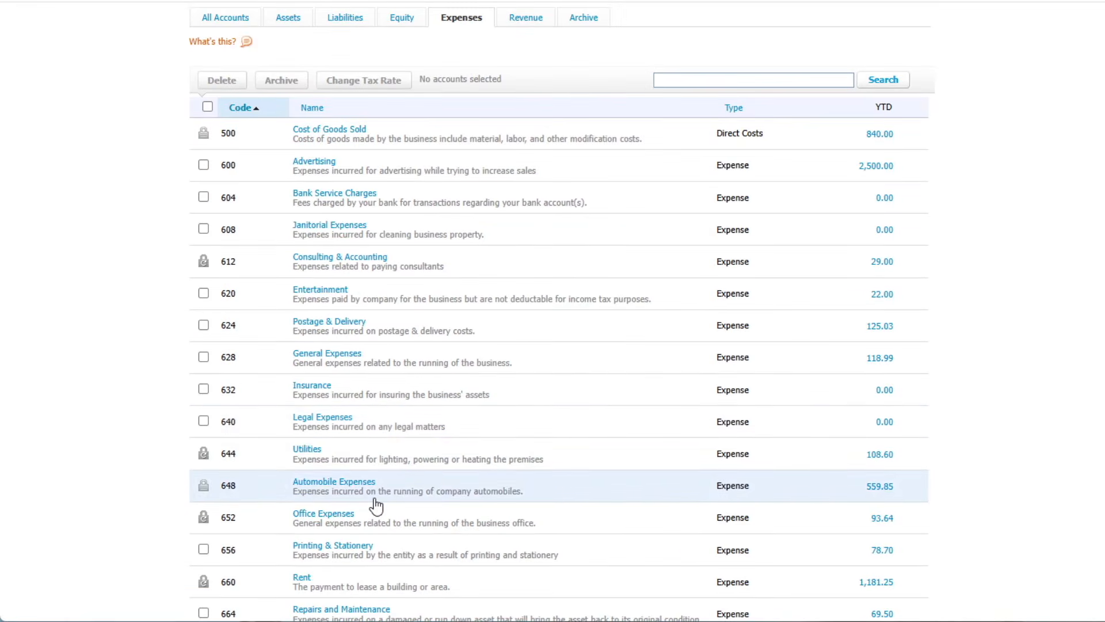
scroll(378, 508, down, 7)
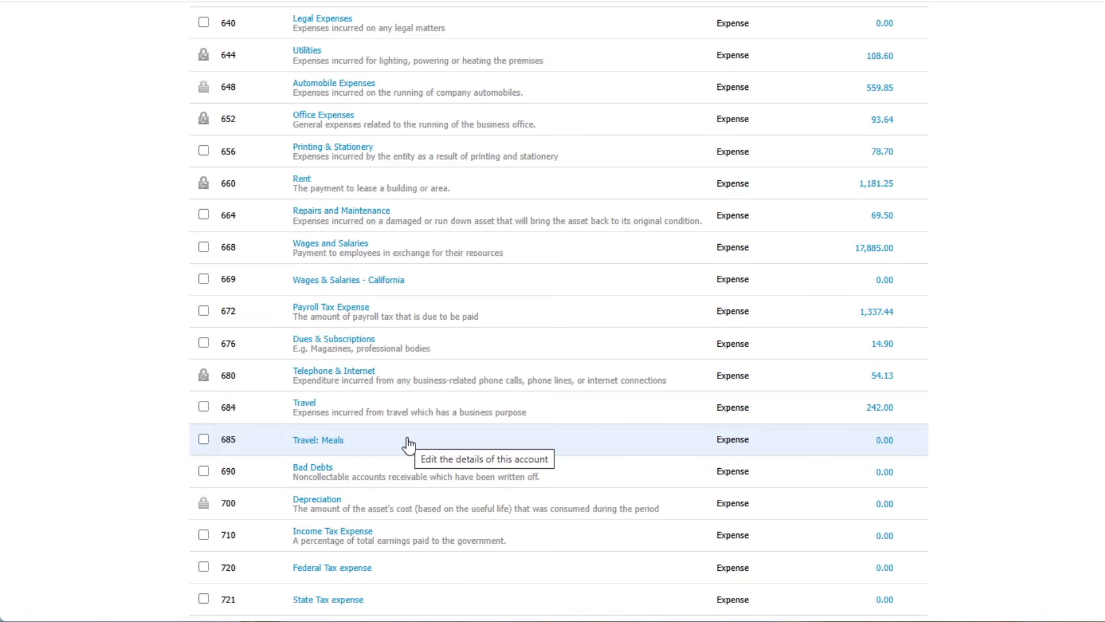
click(331, 442)
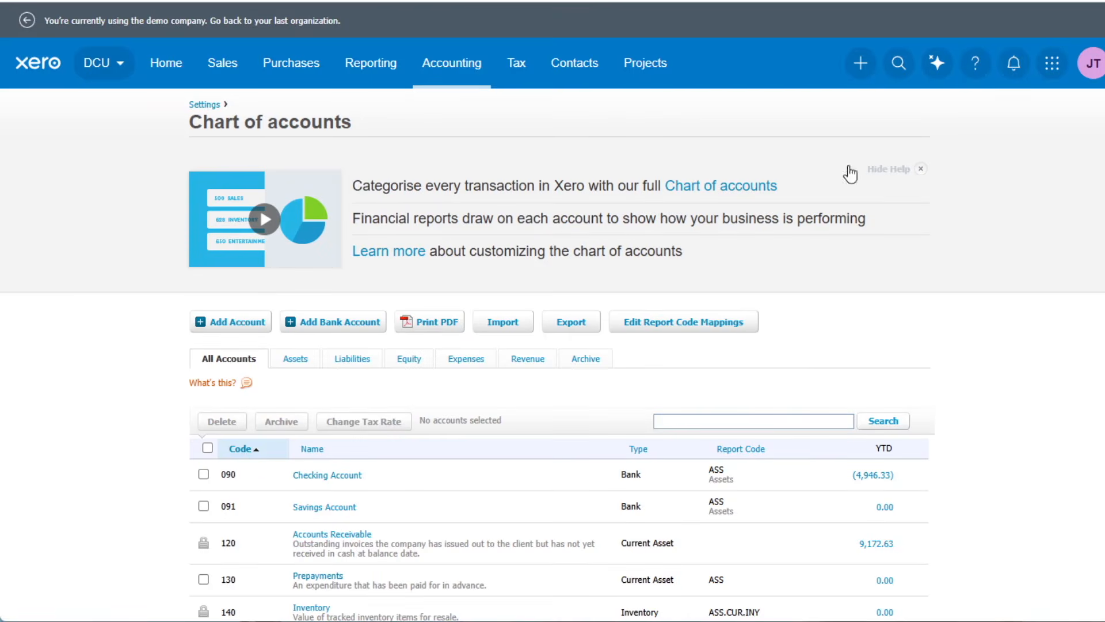
Open the Income Statement (Profit and Loss) report and view its Operating Expenses section.
click(368, 68)
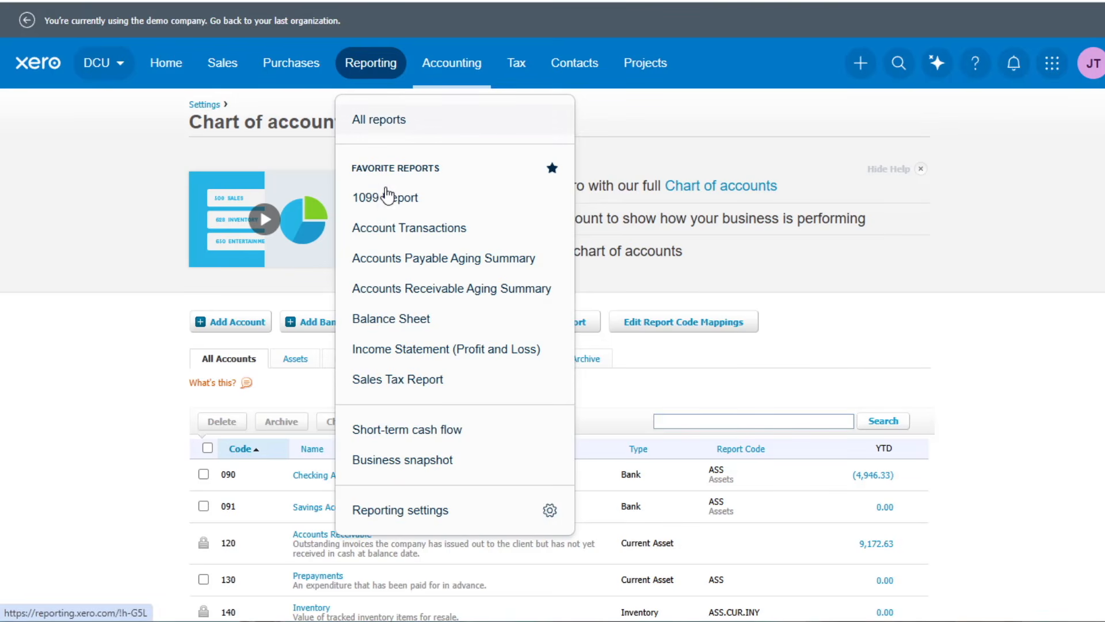
click(433, 353)
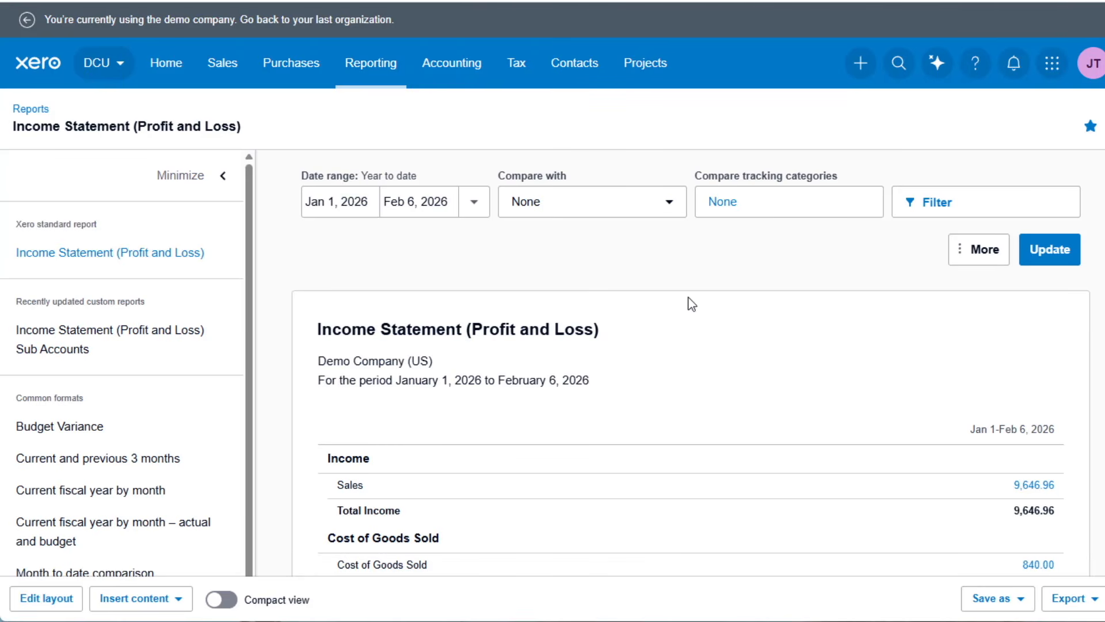
scroll(746, 356, down, 3)
scroll(749, 358, down, 7)
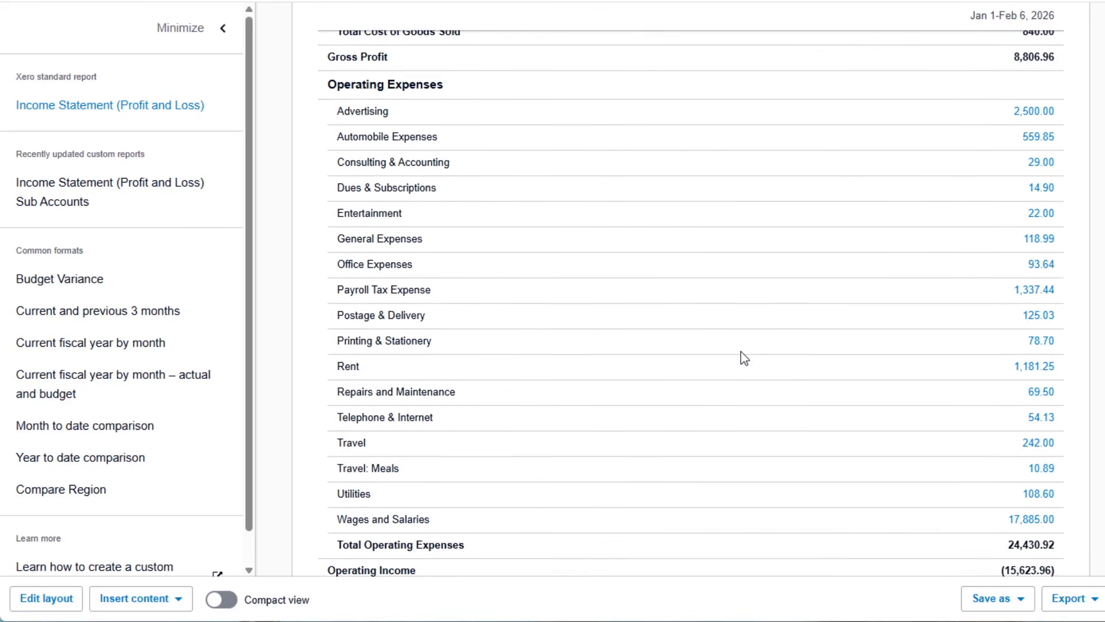
Open the Income Statement layout for editing and locate the Travel and Travel: Meals rows under Operating Expenses.
scroll(741, 353, down, 2)
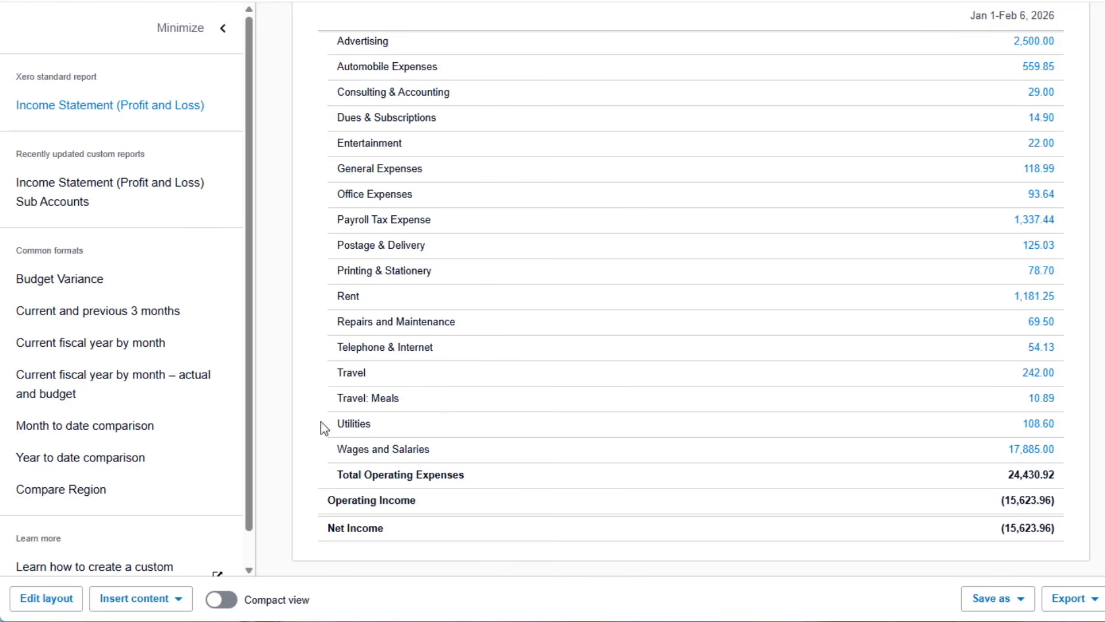
click(47, 601)
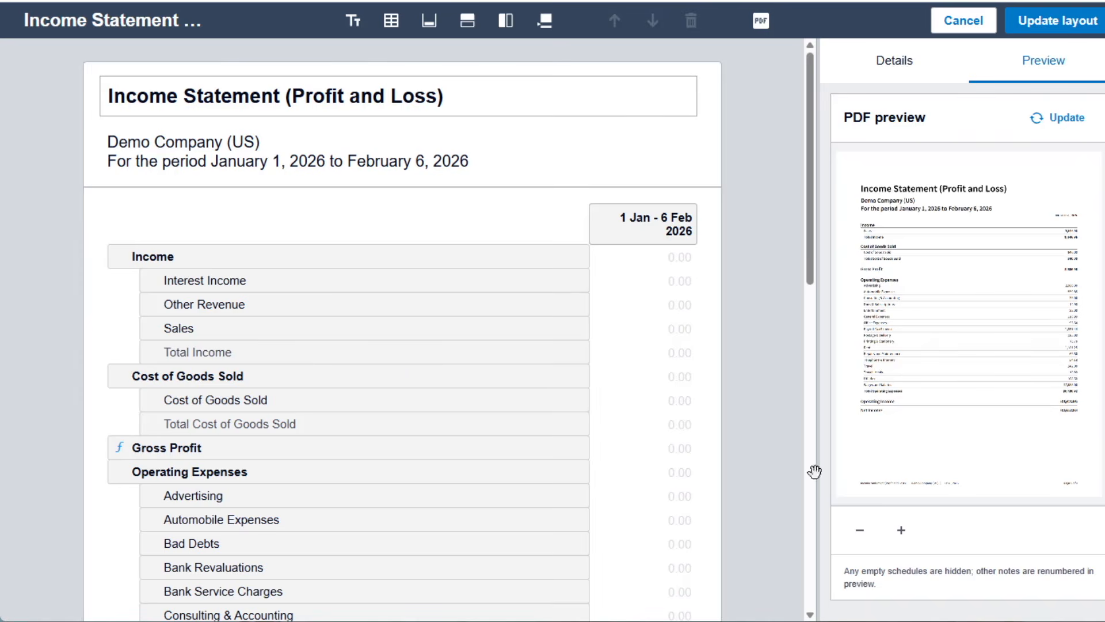
scroll(291, 374, down, 3)
scroll(289, 373, down, 10)
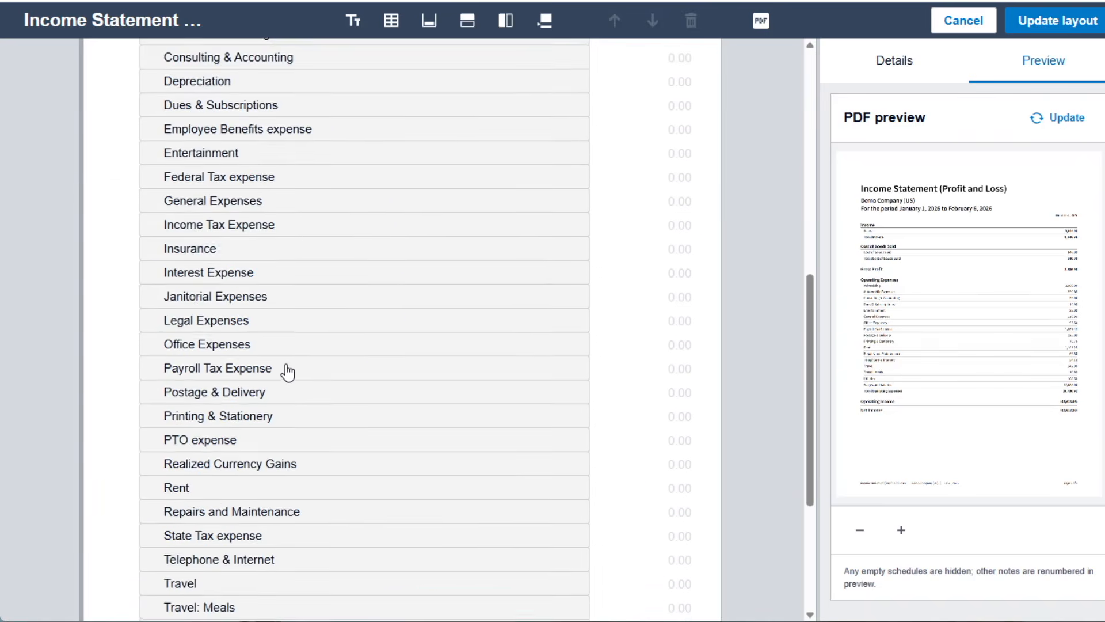
scroll(403, 334, up, 7)
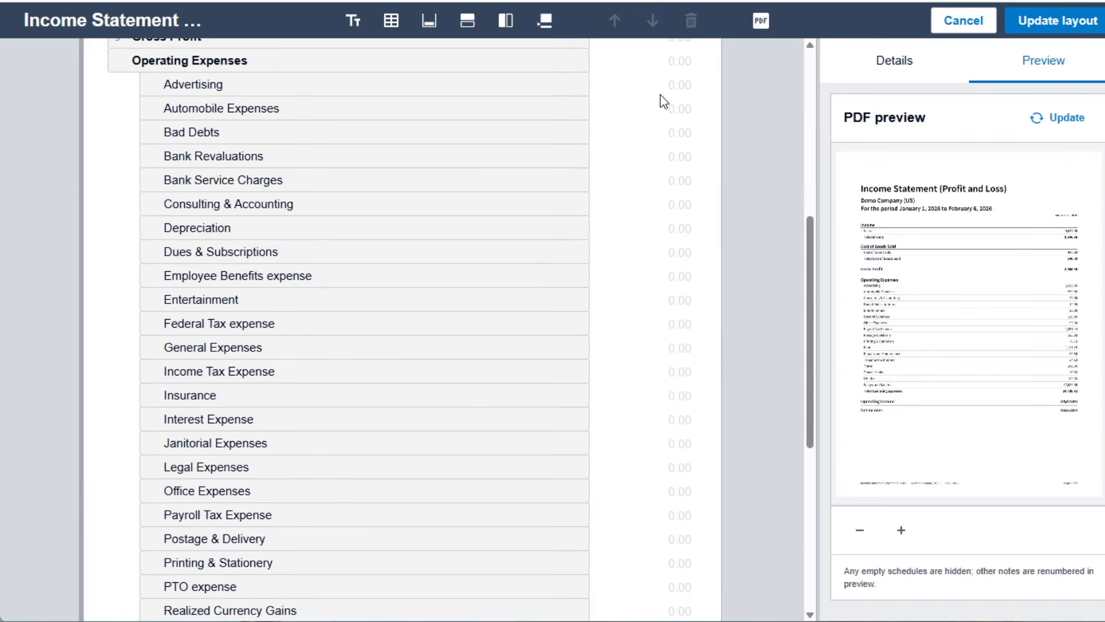
scroll(229, 368, down, 6)
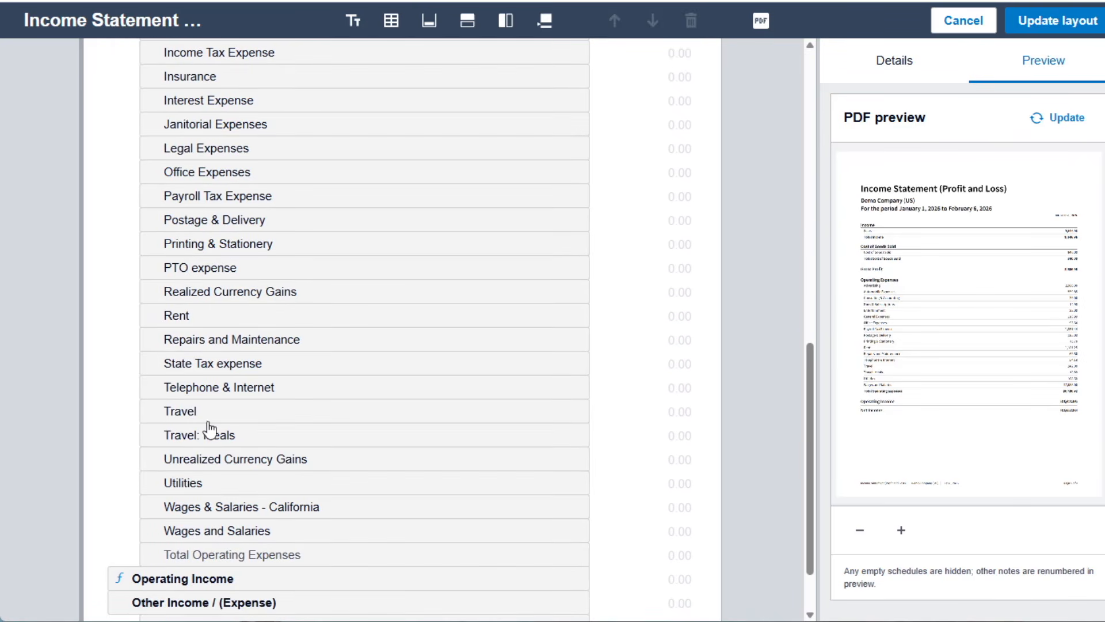
Group the Travel and Travel: Meals rows under the row heading "All Travel".
click(249, 419)
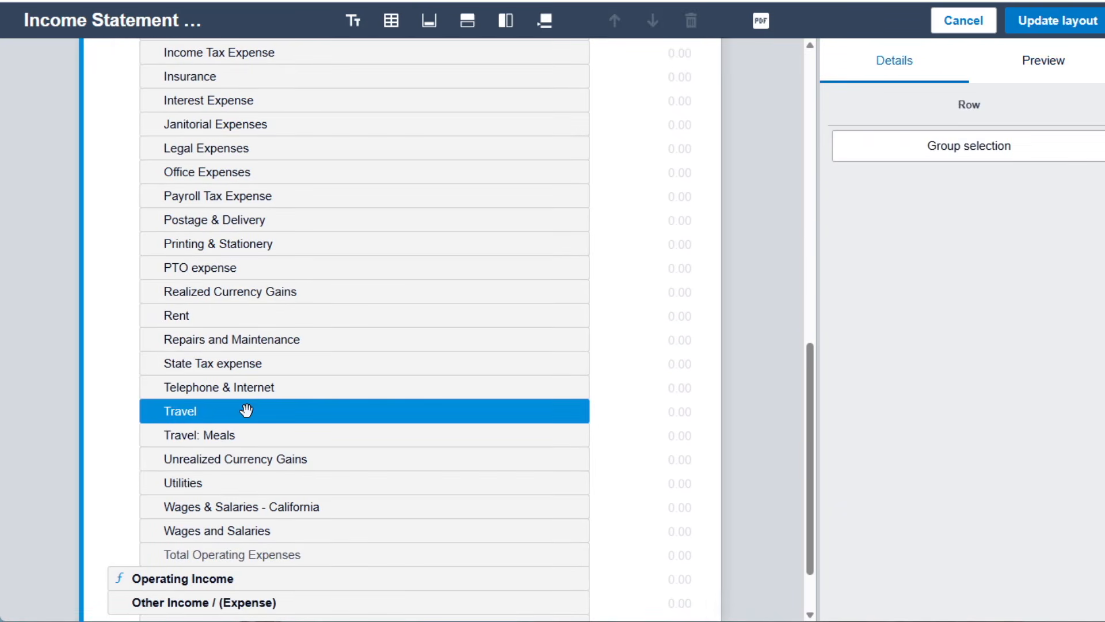
shift+click(198, 436)
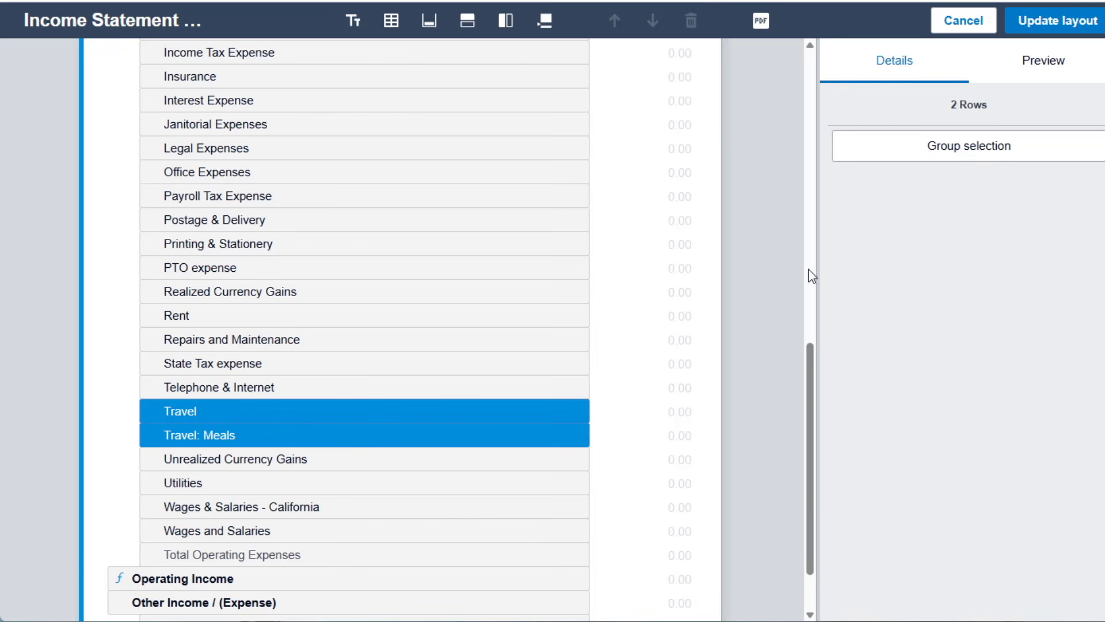
click(973, 150)
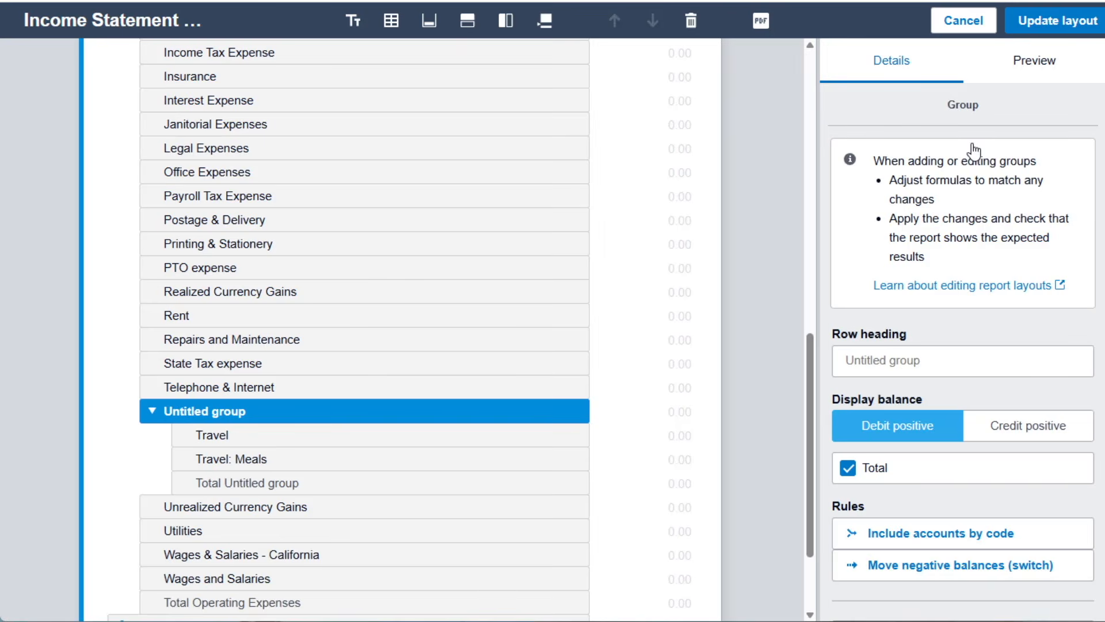
click(880, 373)
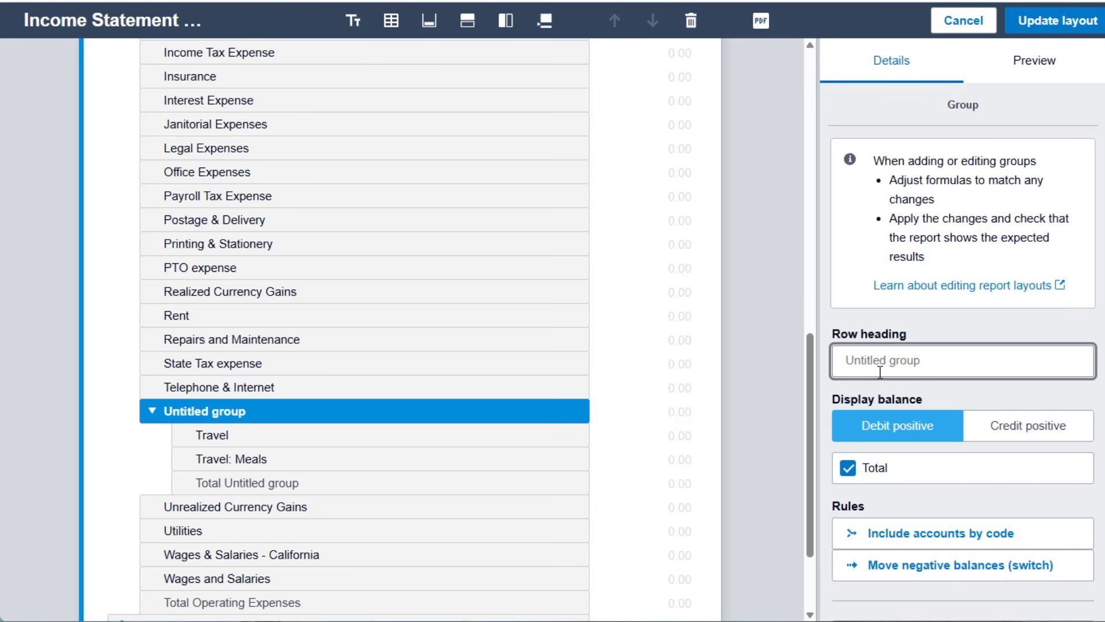
text(All Travel)
click(983, 338)
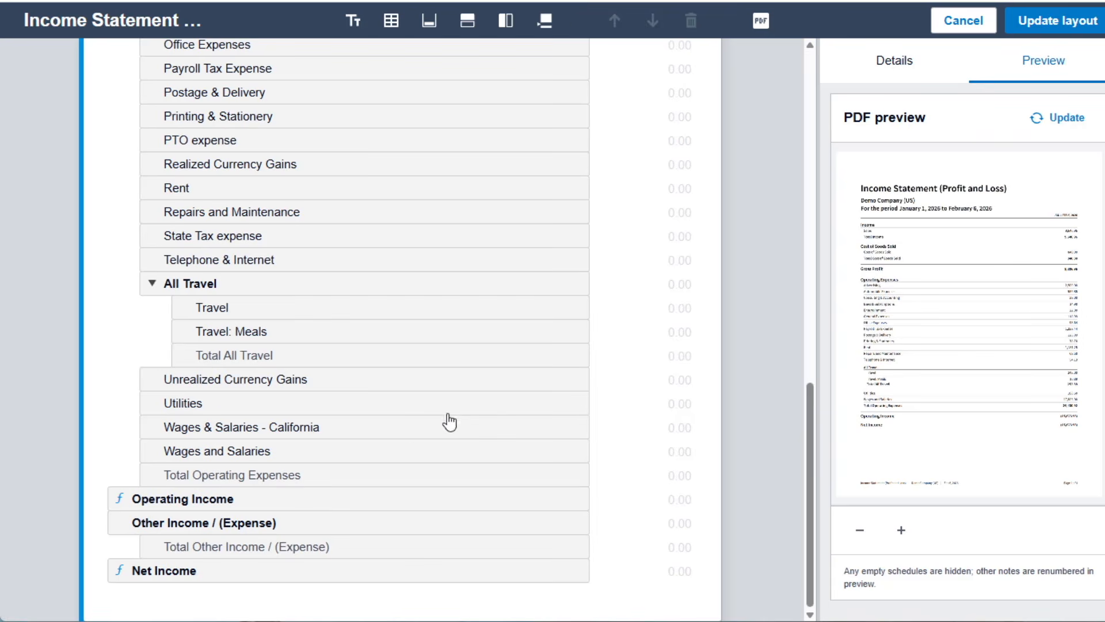
Group the Employee Benefits expense, Payroll Tax Expense, PTO expense, Wages & Salaries - California, and Wages and Salaries rows together.
click(206, 459)
ctrl+click(215, 424)
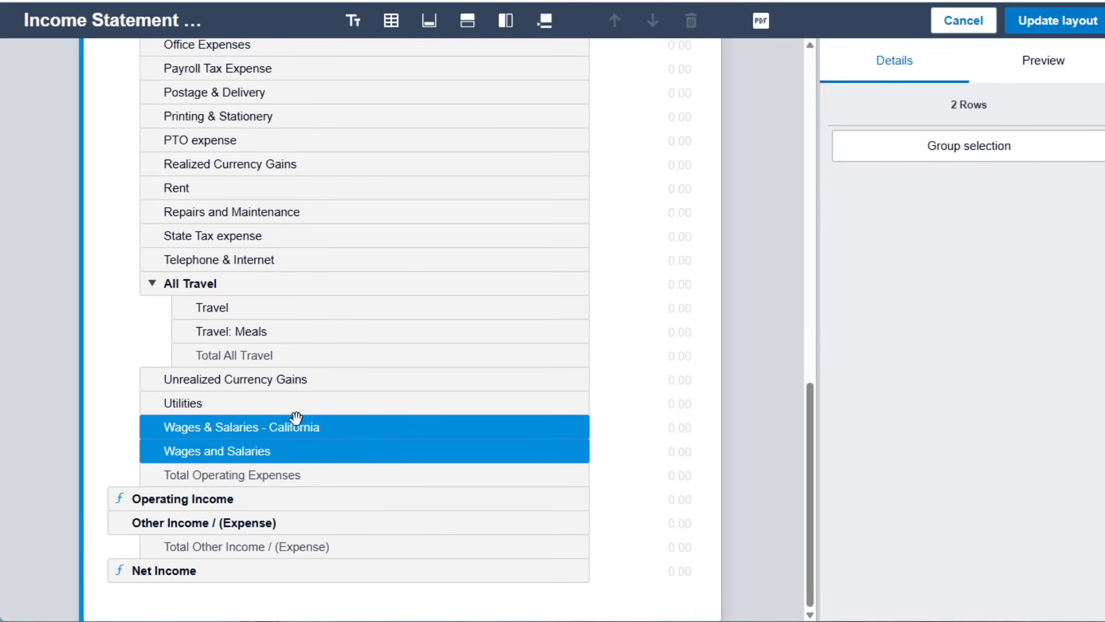
scroll(432, 387, up, 3)
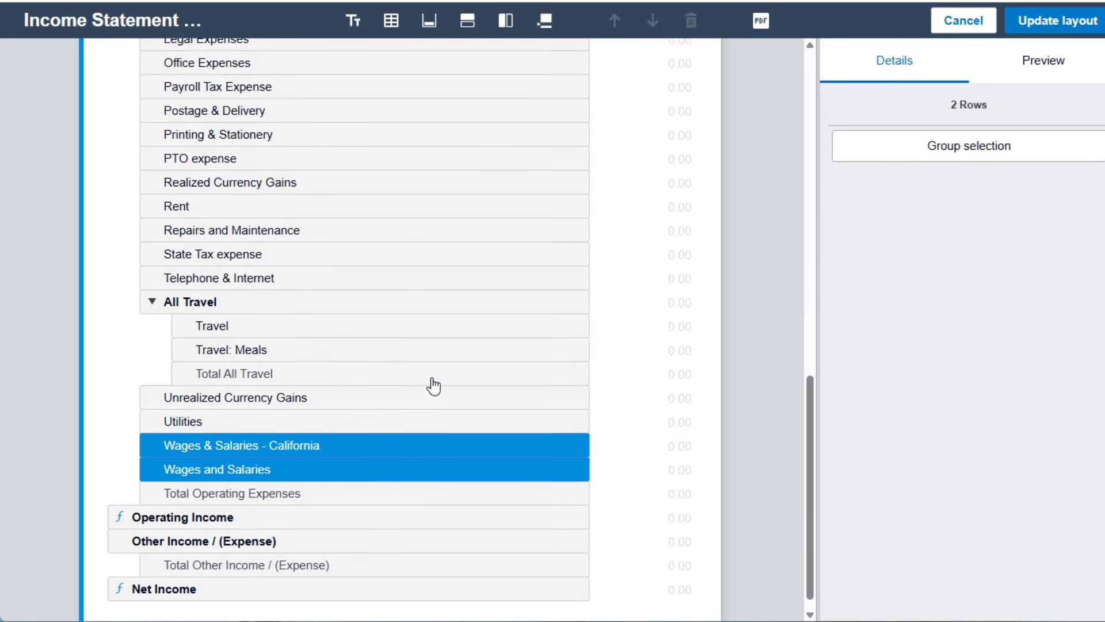
scroll(432, 387, up, 3)
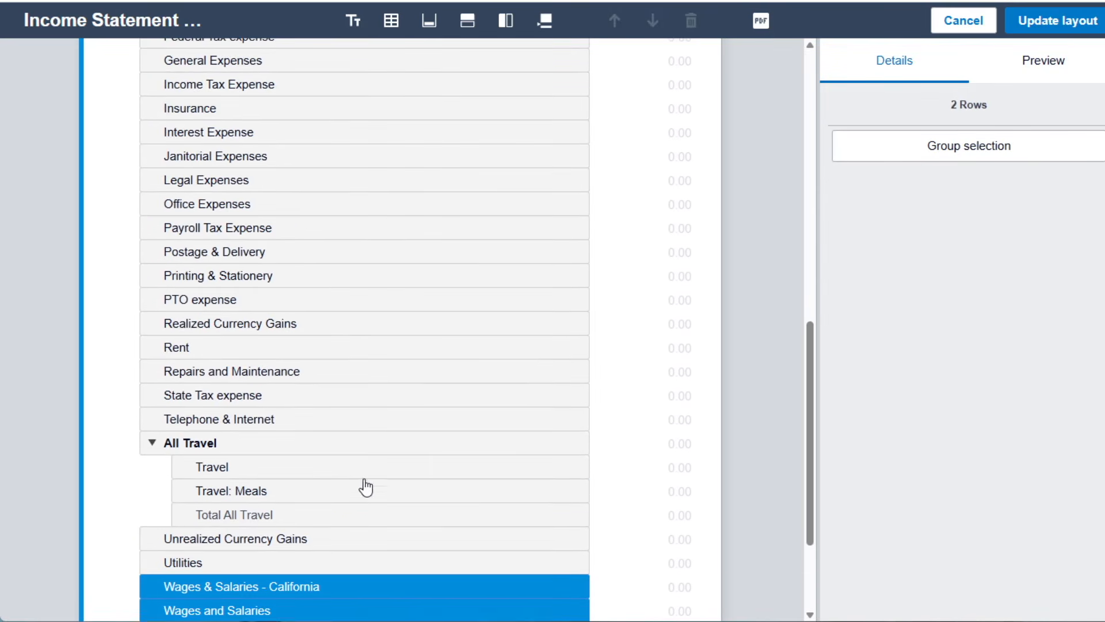
ctrl+click(228, 299)
scroll(310, 300, up, 3)
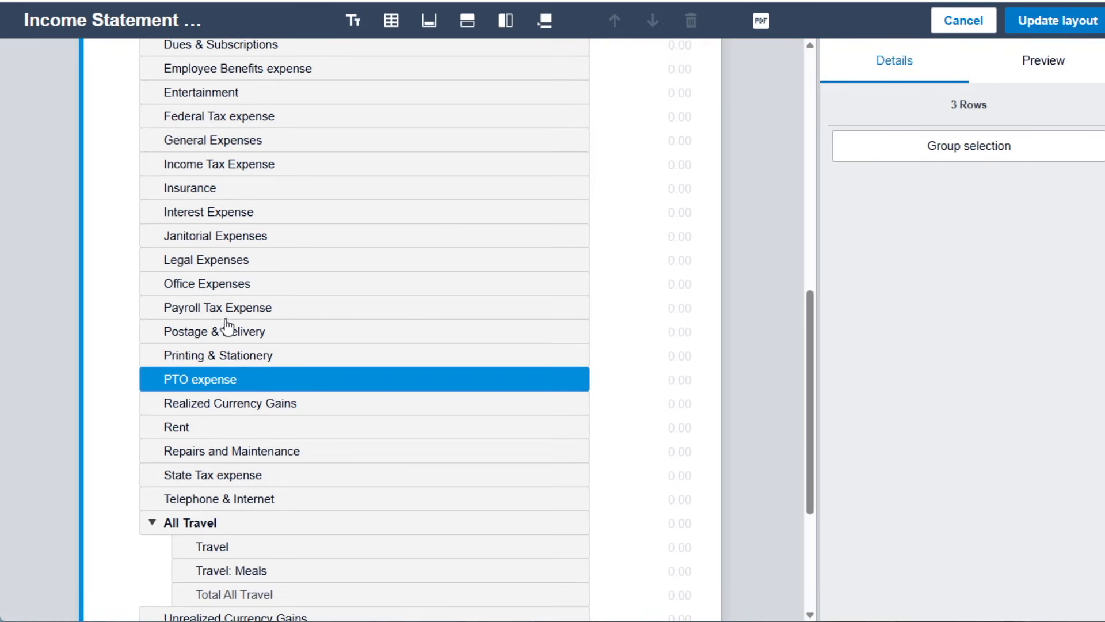
ctrl+click(318, 315)
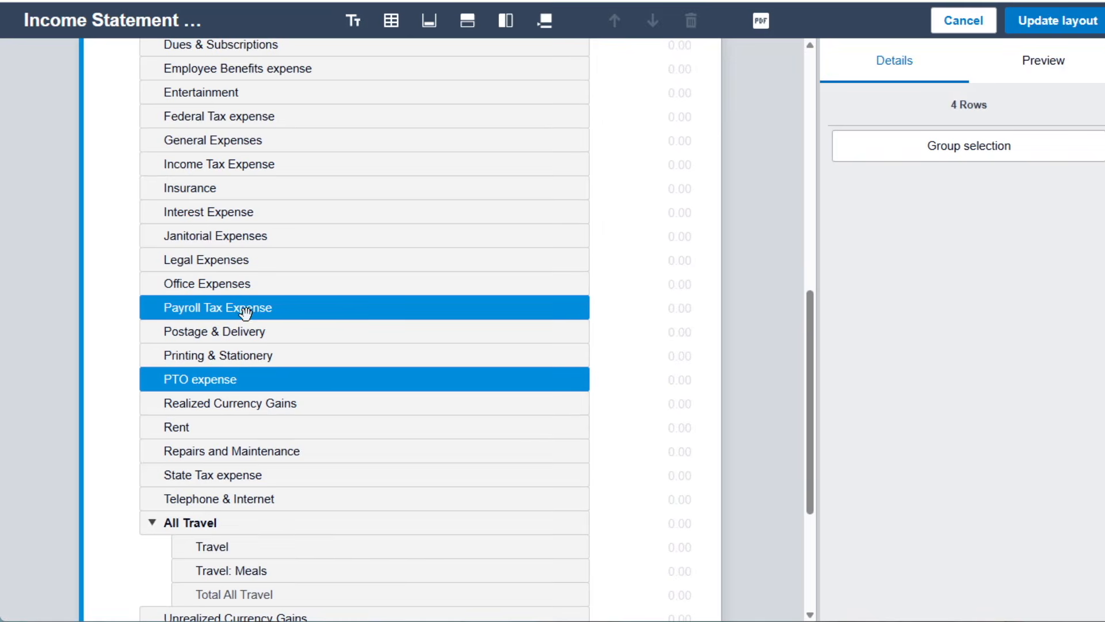
scroll(246, 310, up, 6)
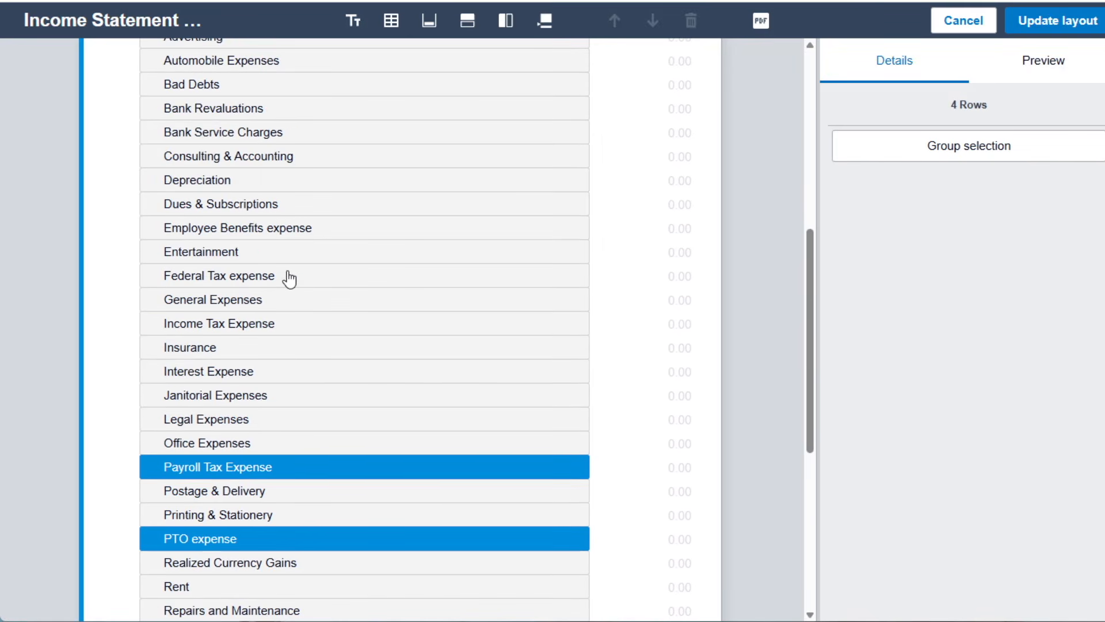
ctrl+click(300, 227)
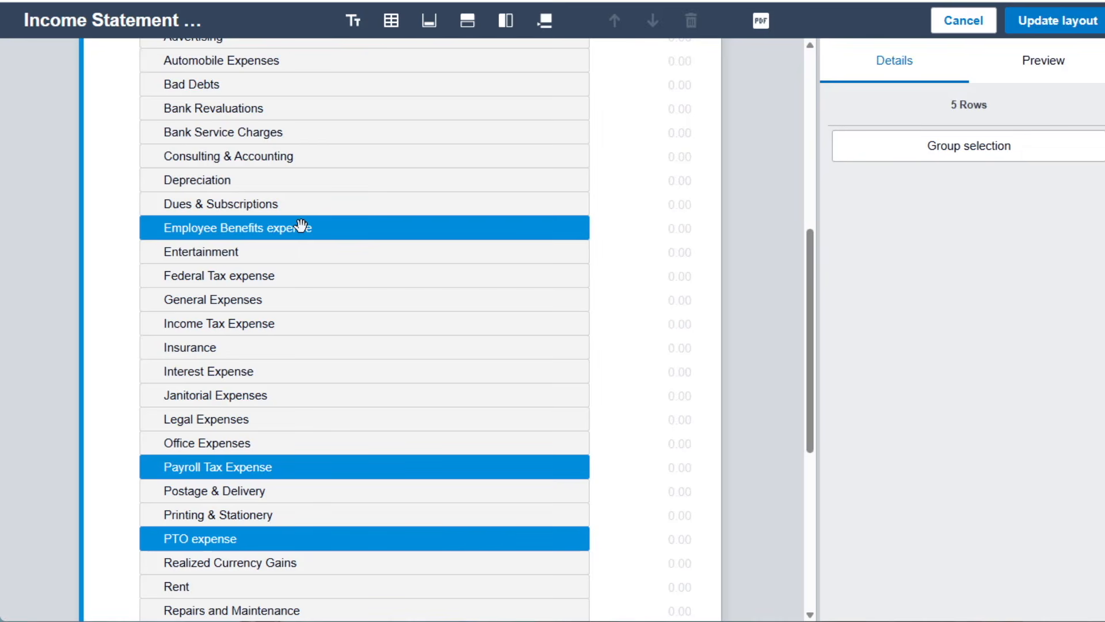
scroll(322, 233, up, 5)
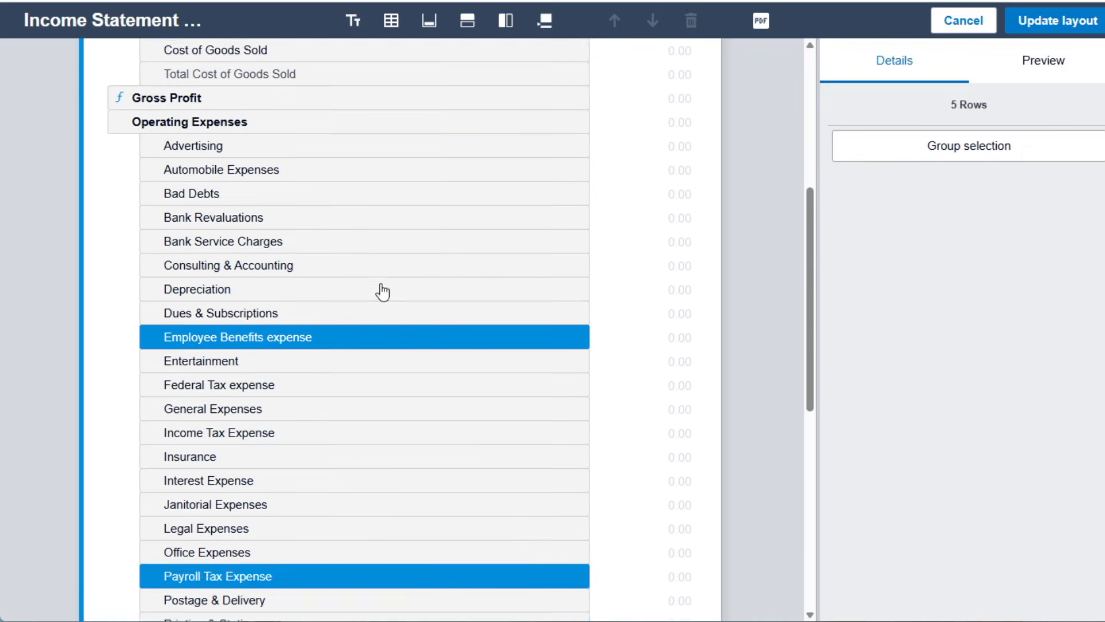
scroll(383, 293, down, 5)
click(989, 167)
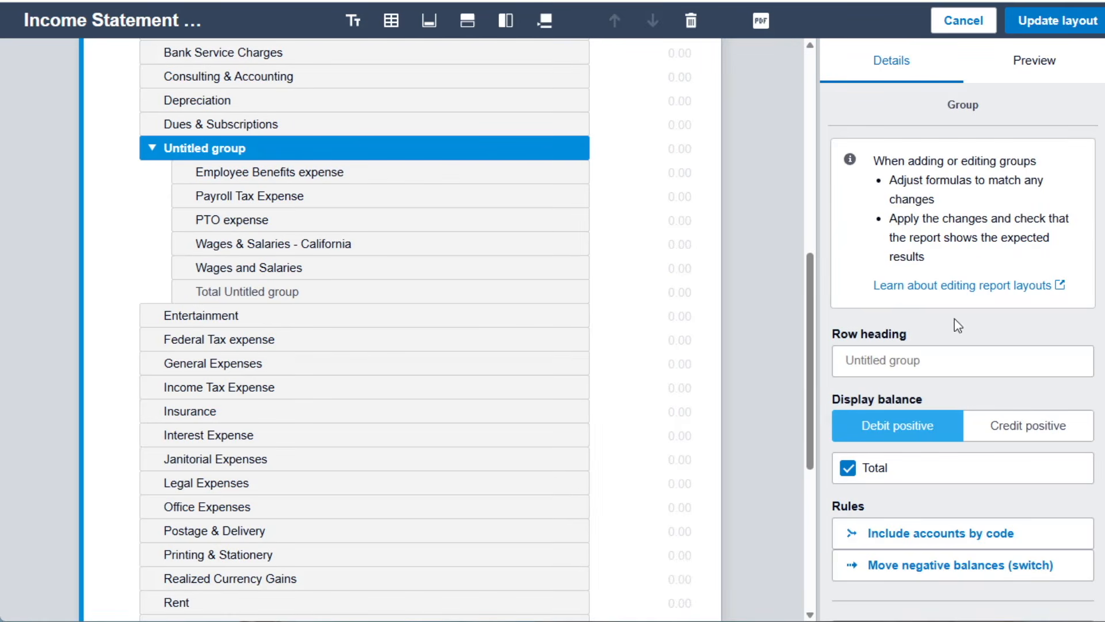
Give the new payroll group the row heading "Employee Salaries & Benefits" and apply the updated layout to the report.
click(902, 349)
text(Employee Sa)
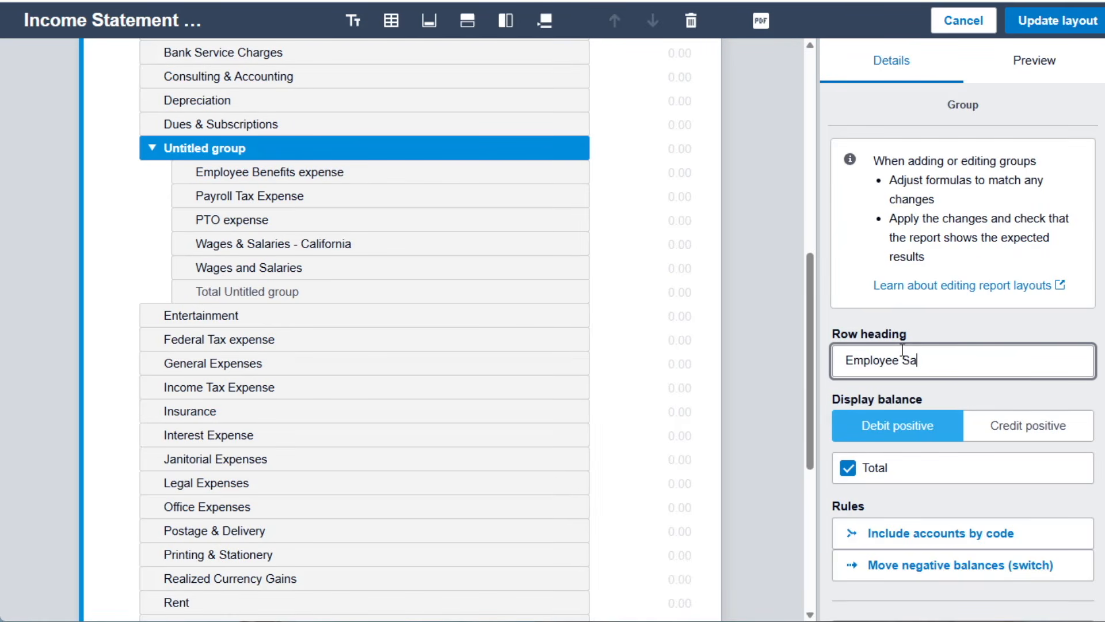
text(laries & Benefits)
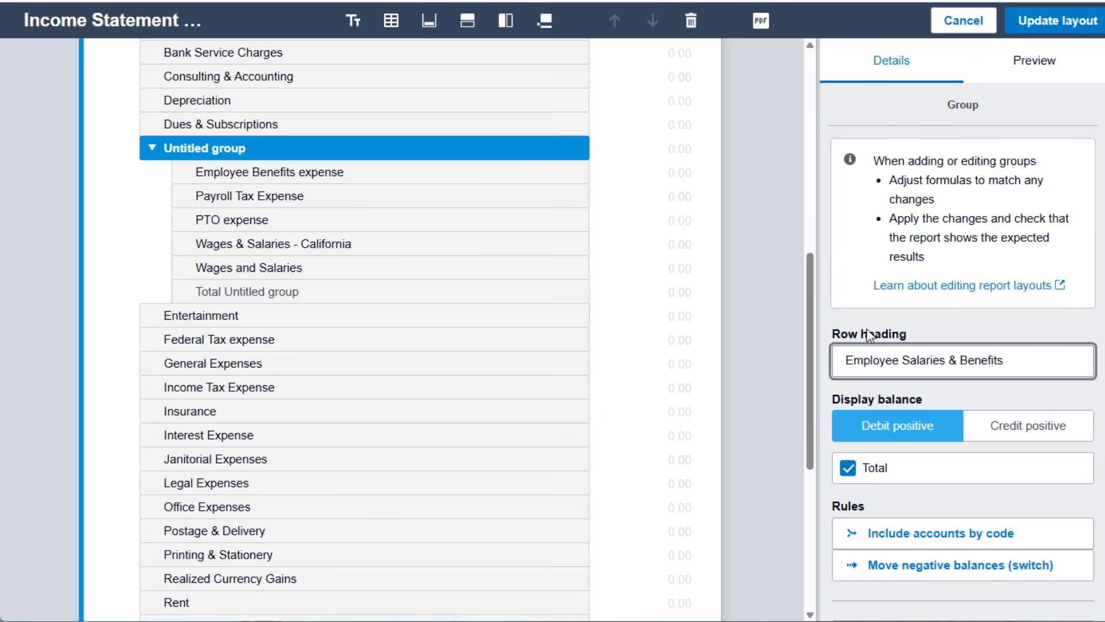
click(1064, 26)
scroll(781, 362, down, 9)
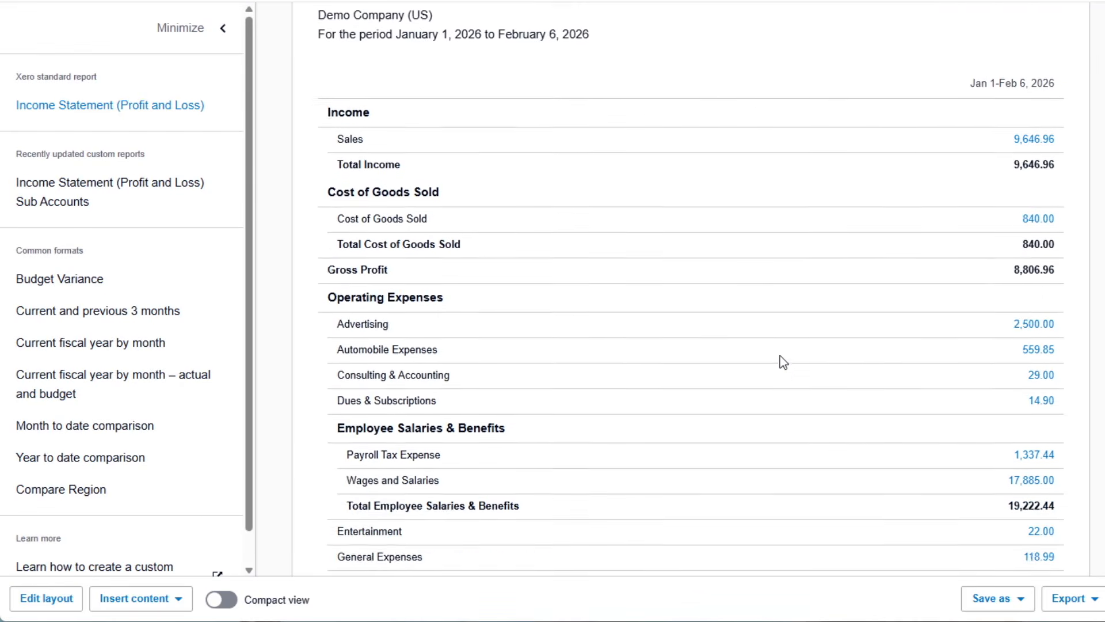
scroll(784, 361, down, 3)
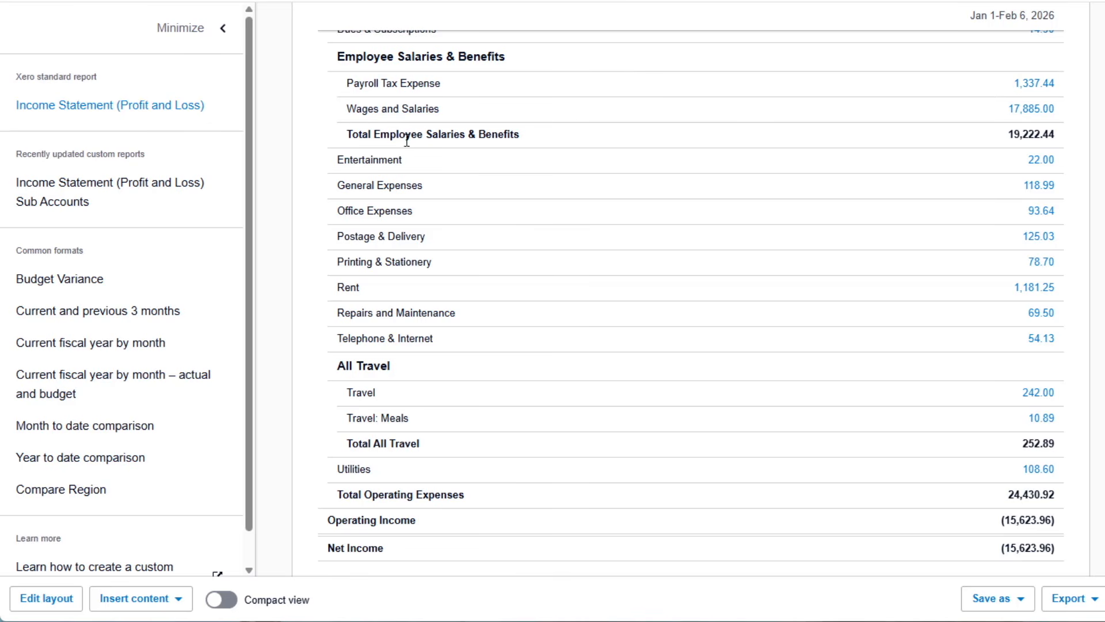
scroll(574, 137, up, 10)
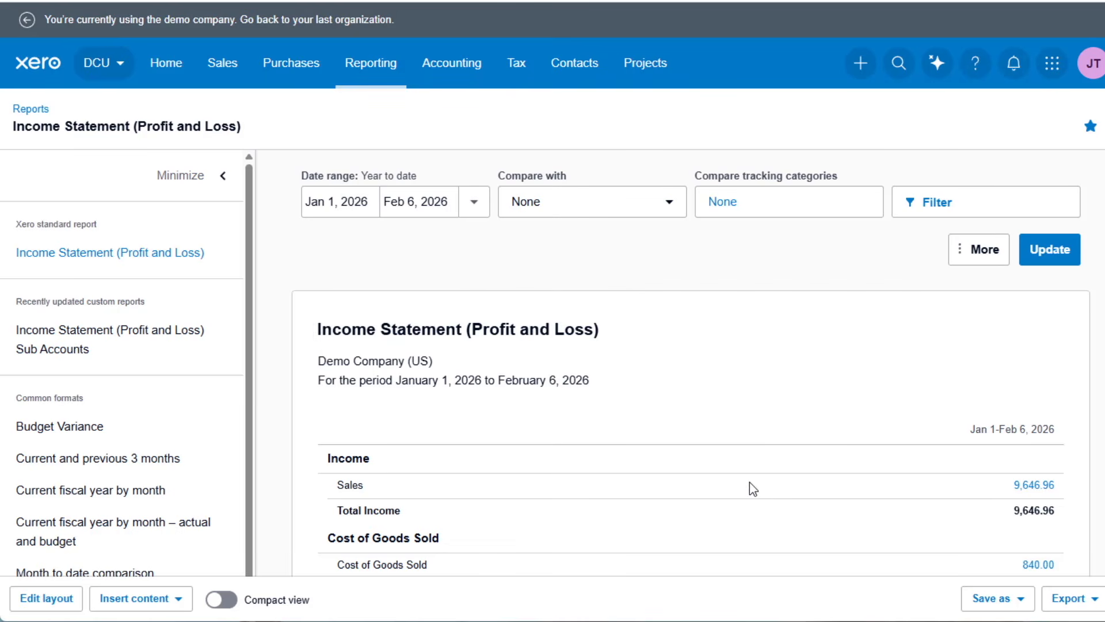
Save the report as a custom report named "Income Statement (Profit and Loss) with totals" and make it the default.
scroll(526, 409, down, 4)
scroll(530, 413, up, 4)
click(987, 599)
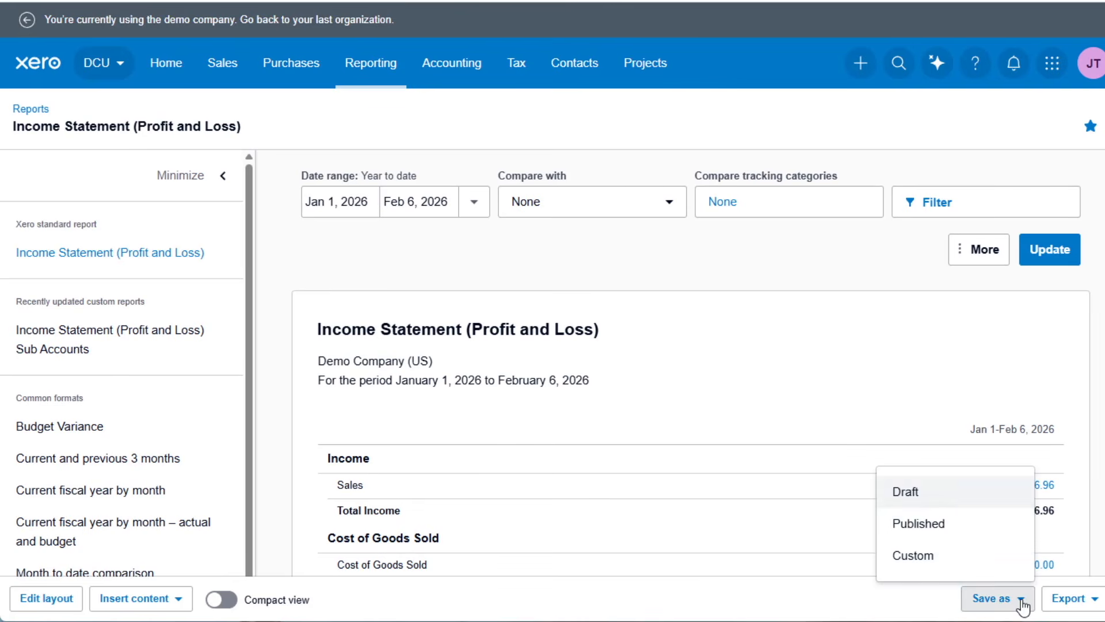
click(948, 570)
click(647, 294)
text(with total)
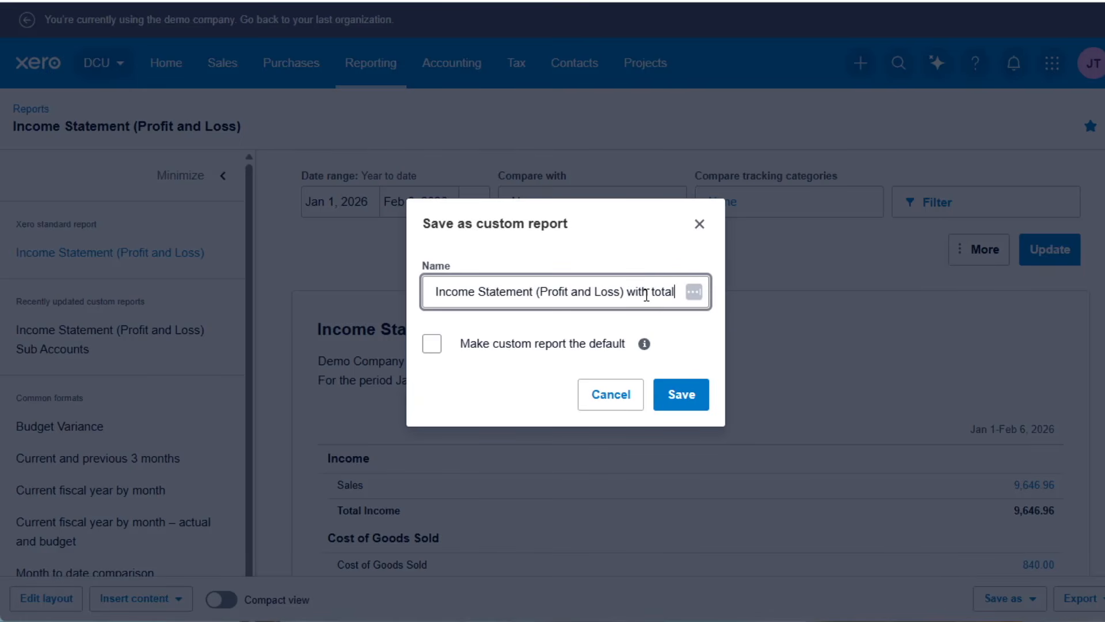
text(s)
click(432, 344)
click(682, 394)
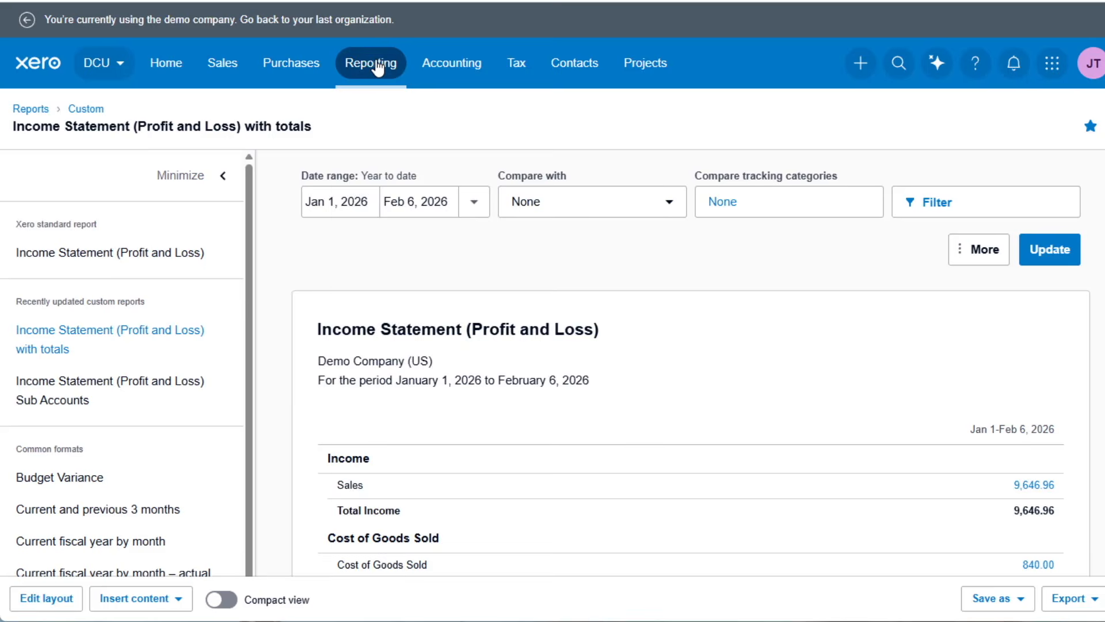
Check the favorite reports for the custom Income Statement and review its grouped operating expenses.
click(378, 64)
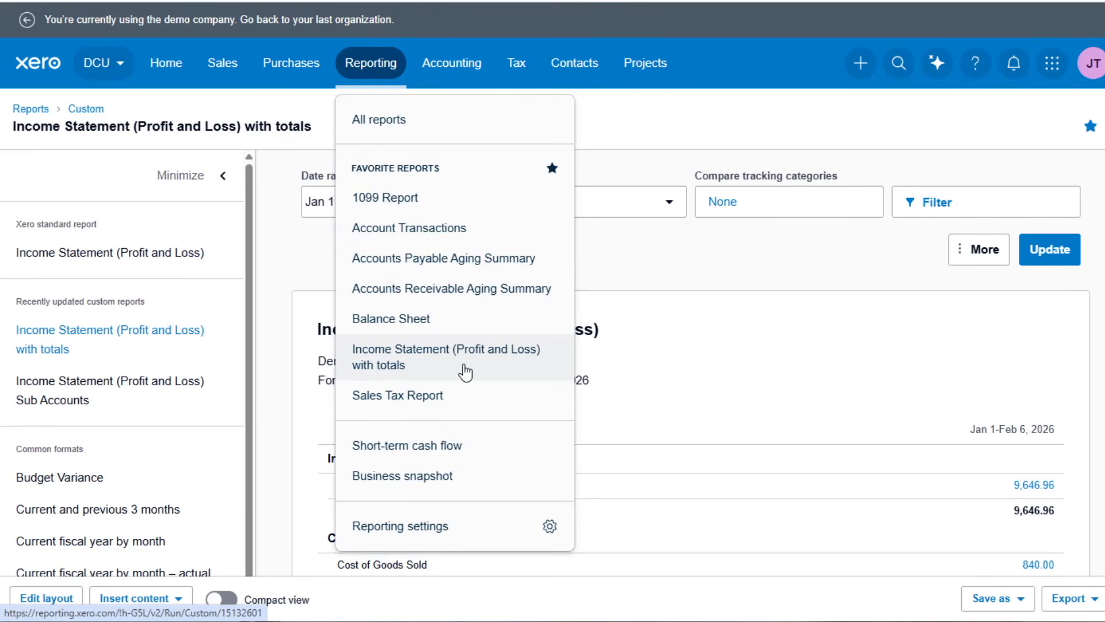
click(760, 480)
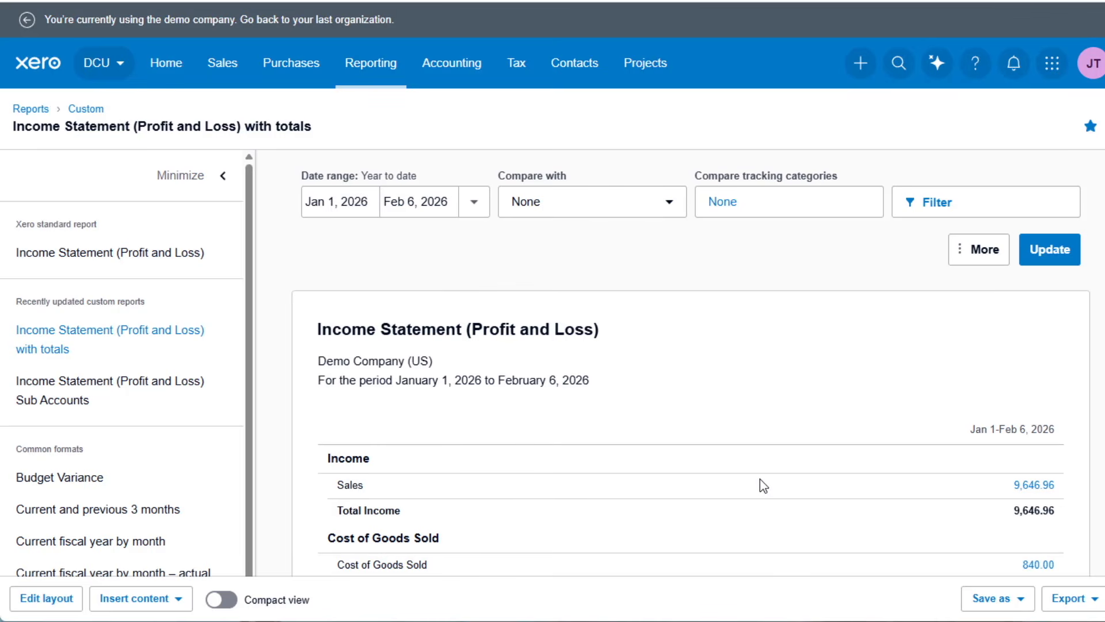
scroll(584, 417, down, 5)
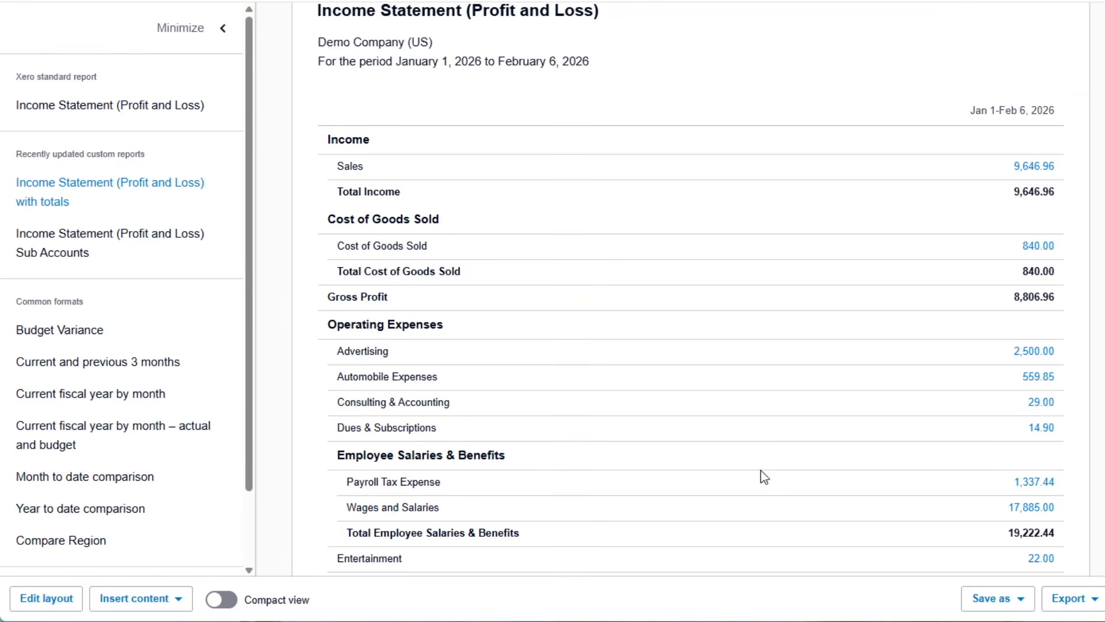
scroll(760, 476, up, 5)
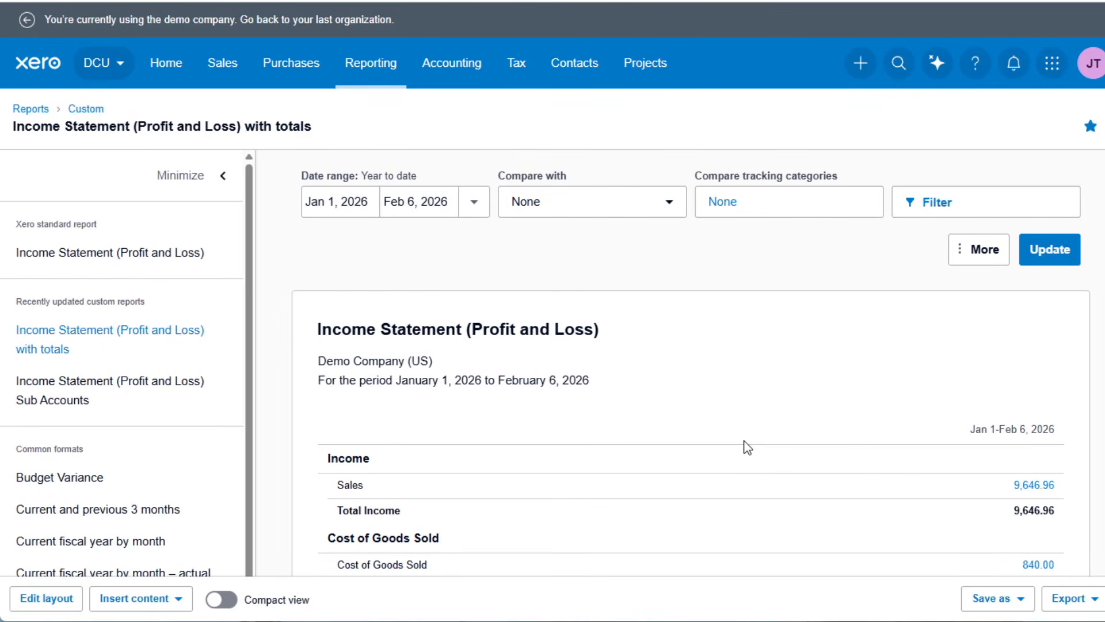
scroll(747, 447, down, 5)
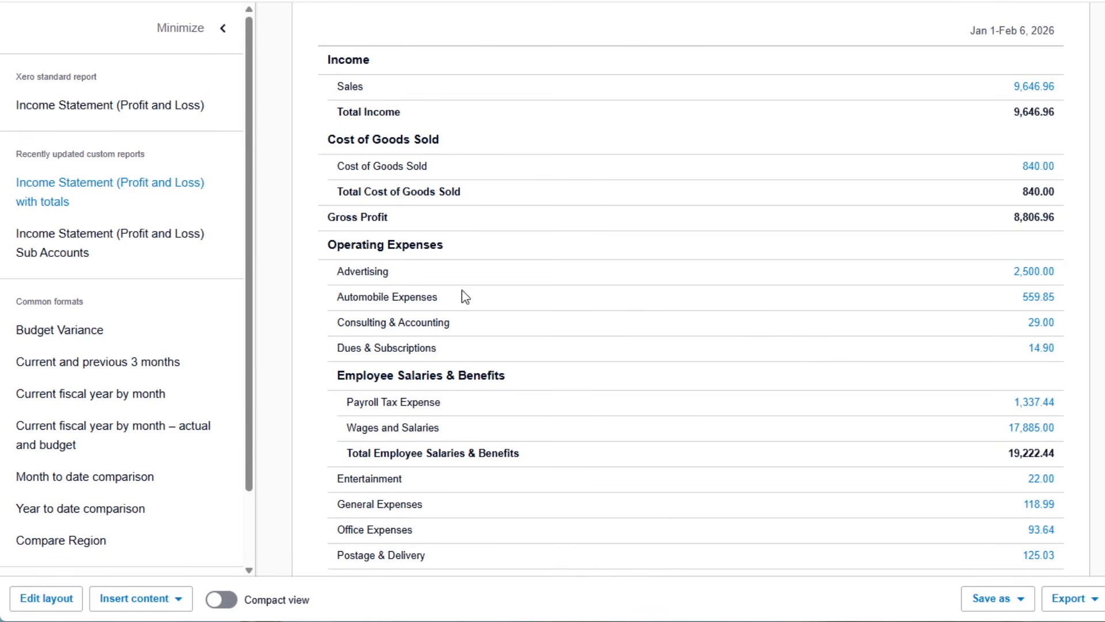
scroll(634, 378, down, 2)
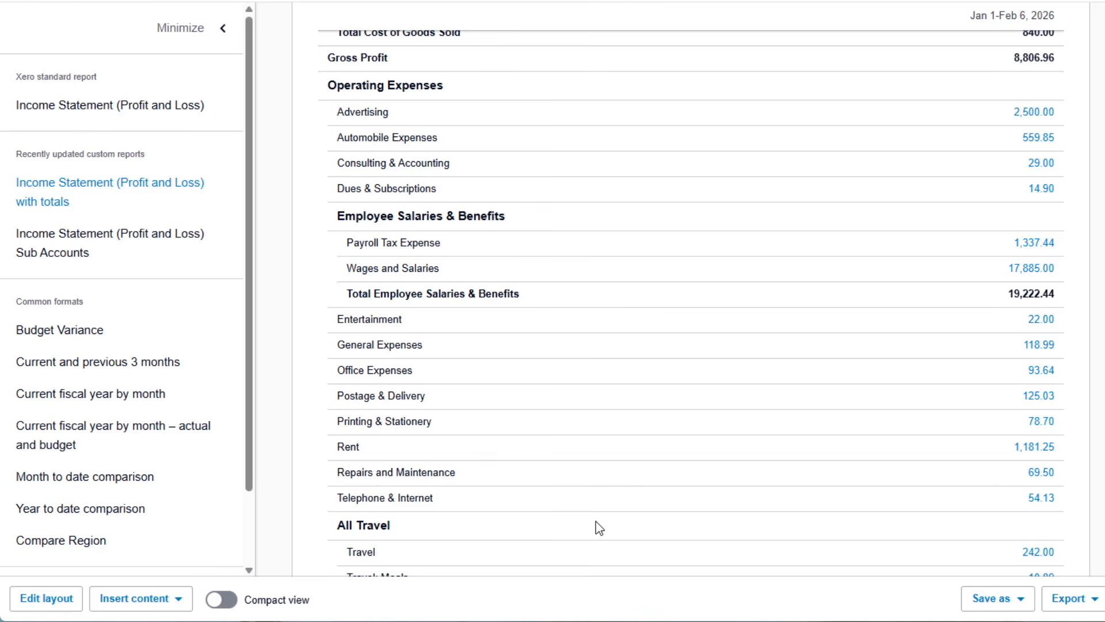
scroll(674, 529, up, 6)
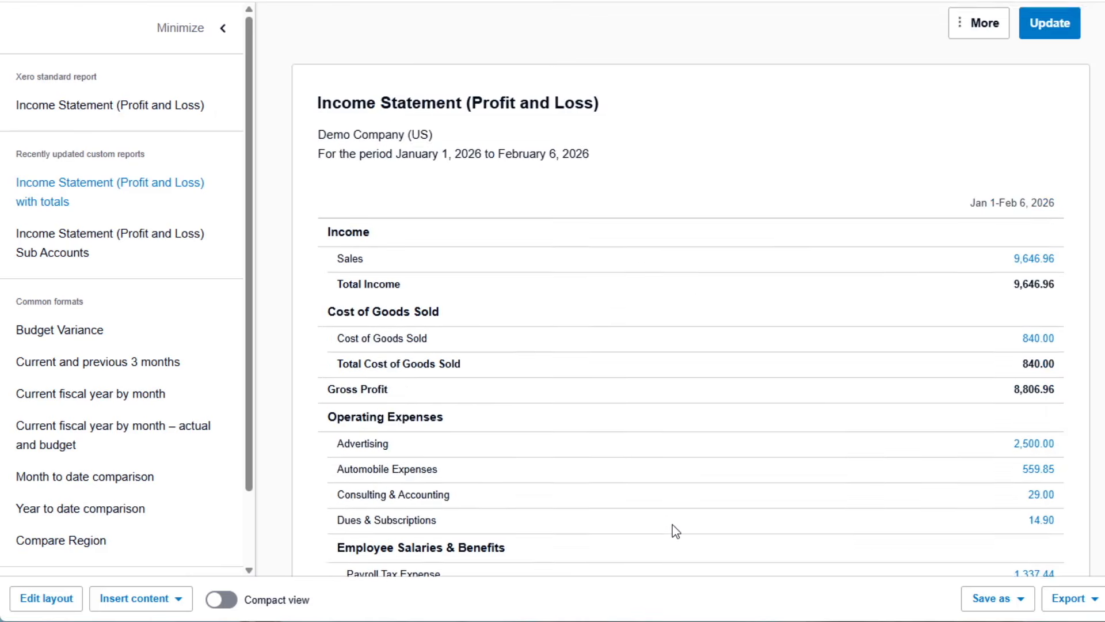
scroll(676, 531, up, 2)
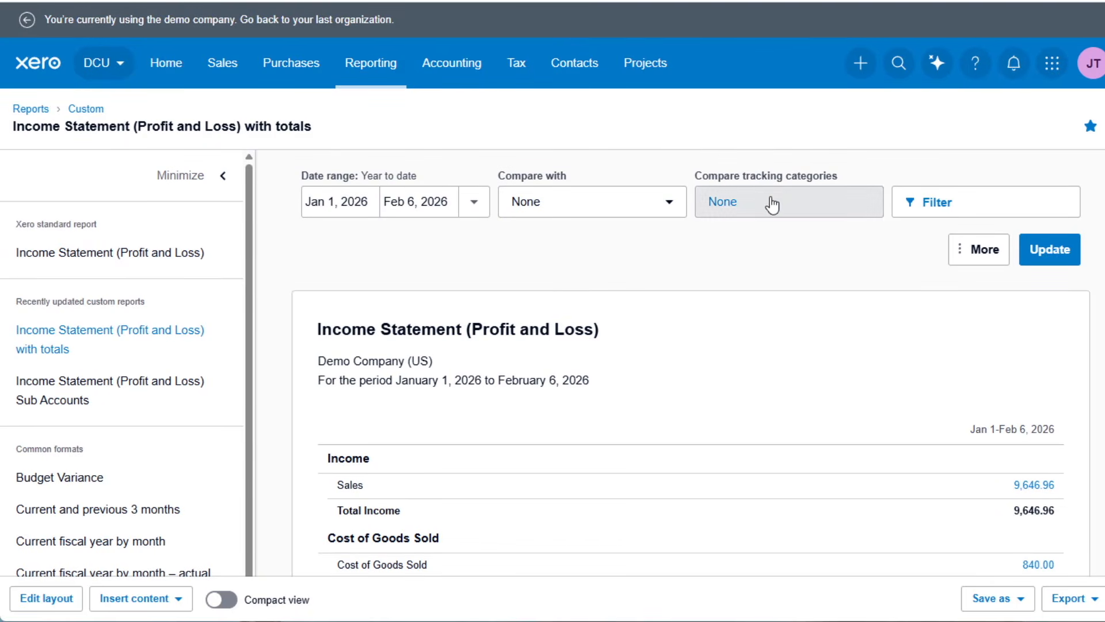
Compare the Income Statement by the EastSide option of the Region tracking category and update the report.
click(831, 211)
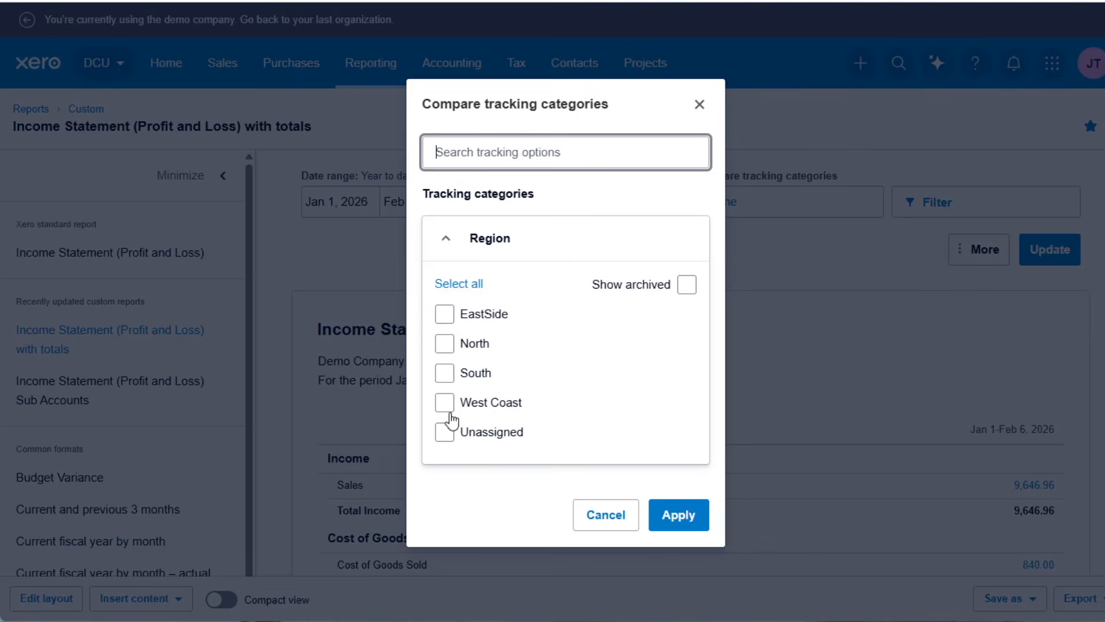
click(440, 314)
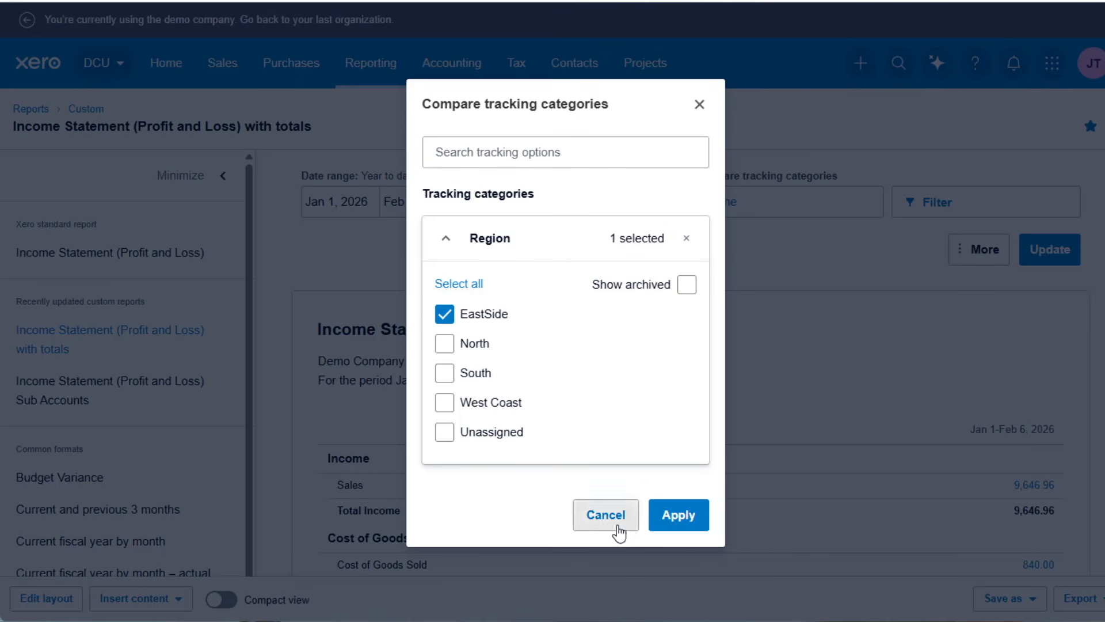
click(676, 528)
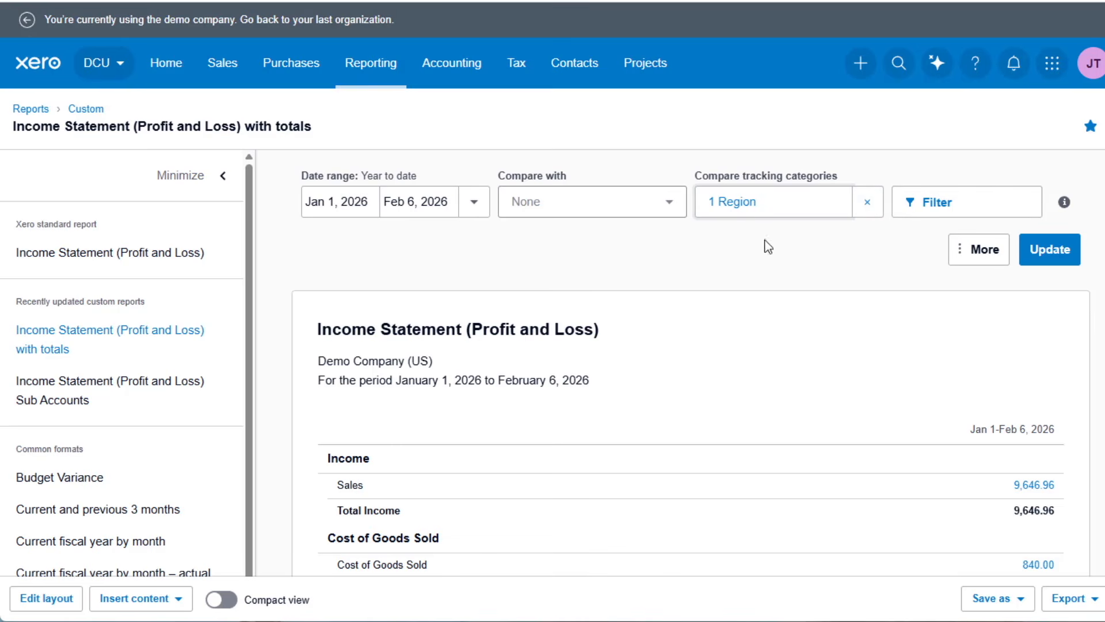
click(1046, 252)
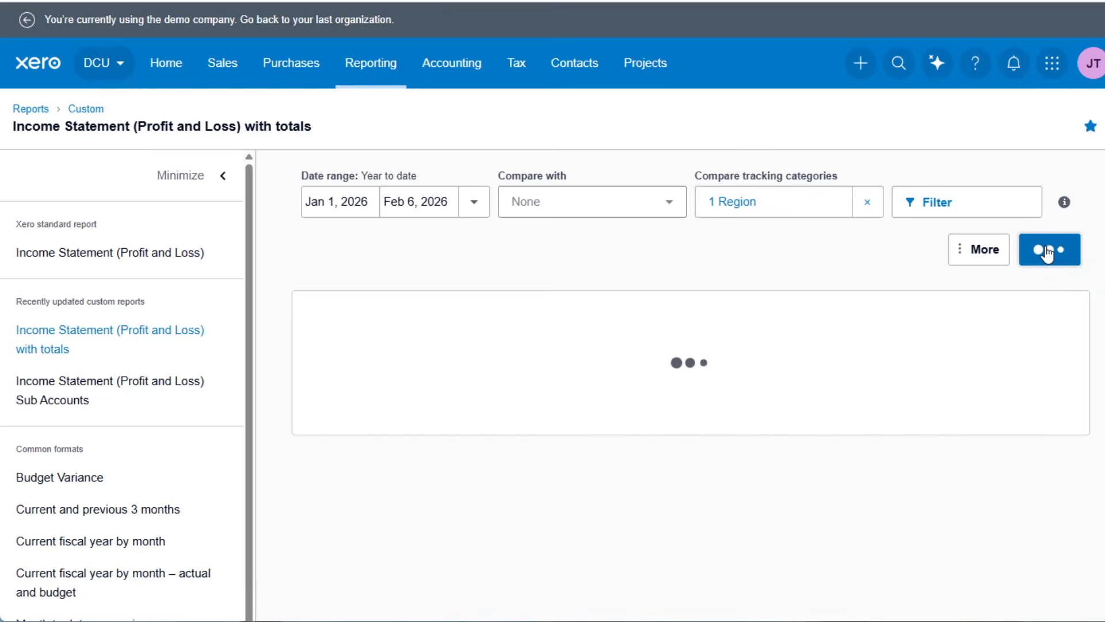
scroll(176, 292, down, 2)
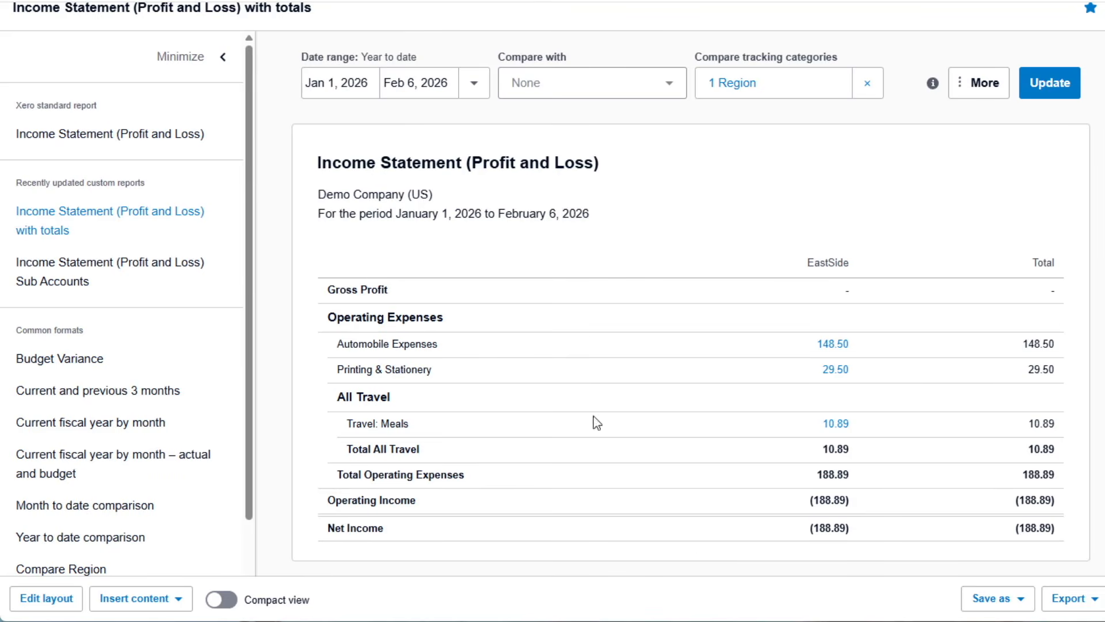
click(1019, 601)
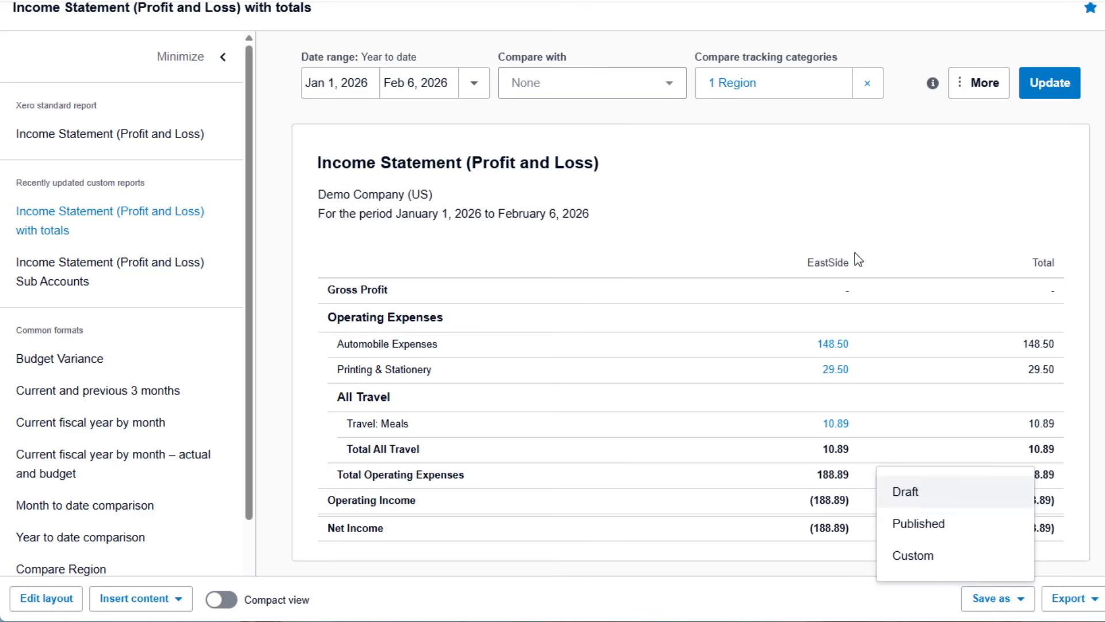
click(847, 205)
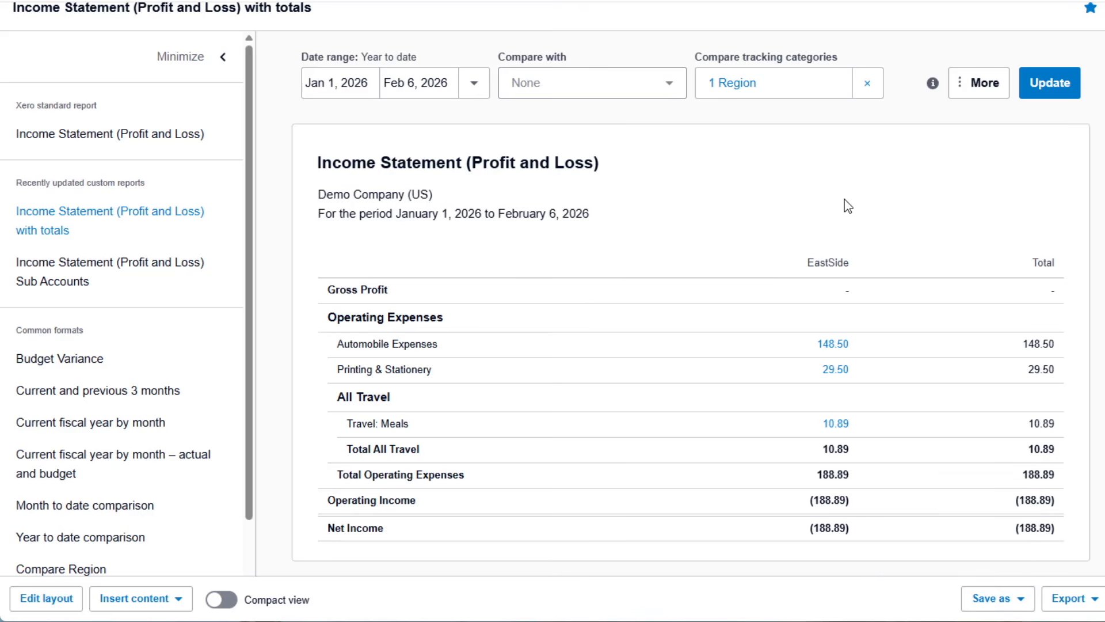
Clear the tracking comparison, select all Region options instead, and update the report to review every region's column.
click(867, 86)
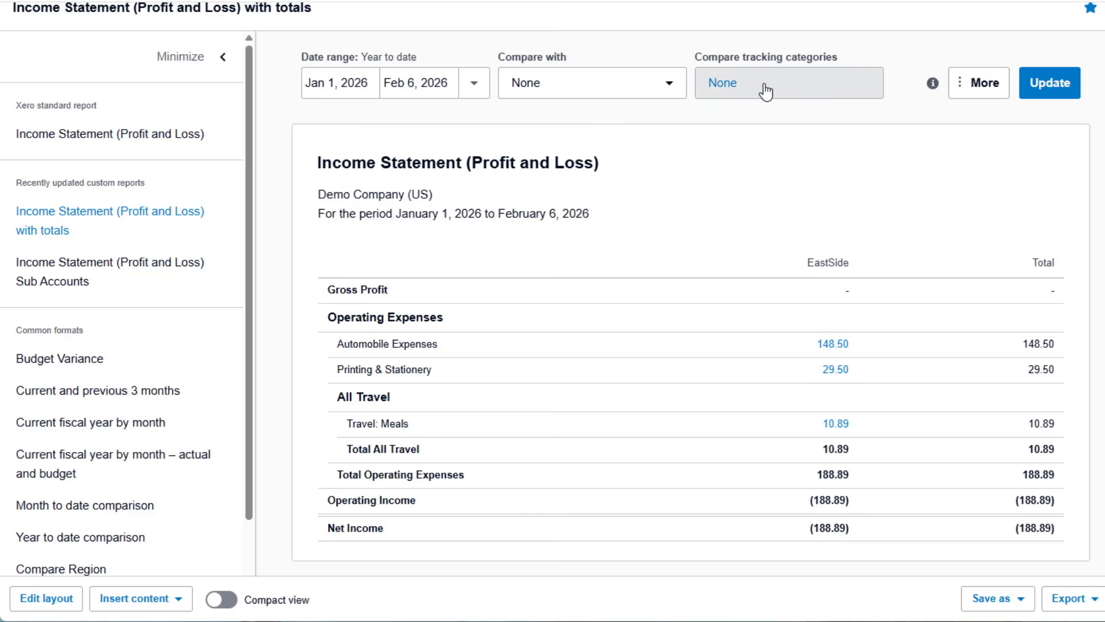
click(766, 91)
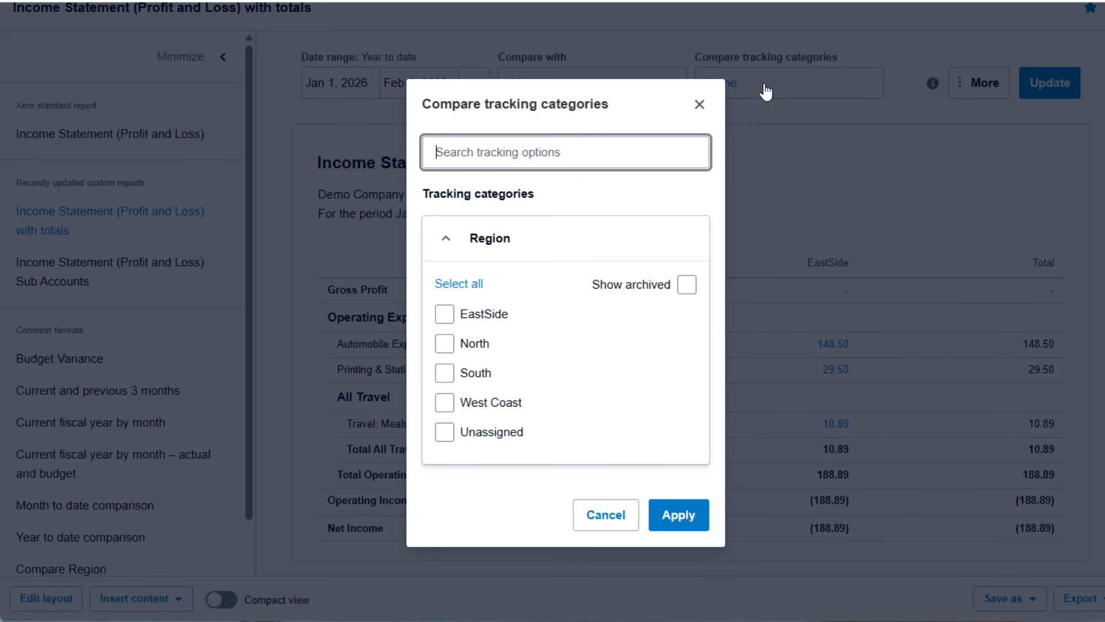
click(458, 291)
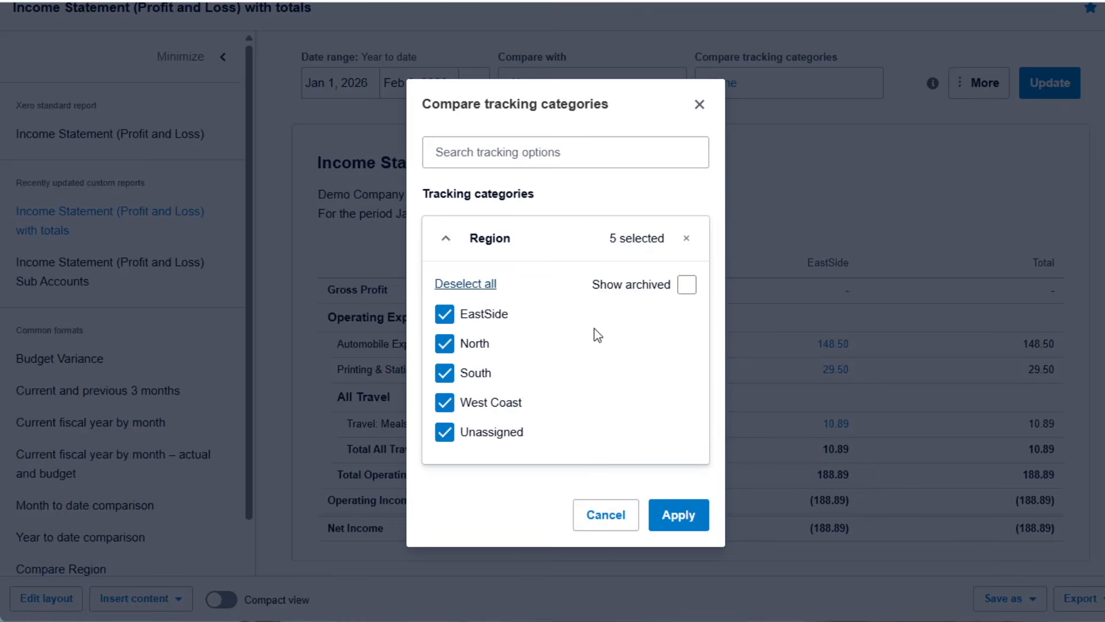
click(664, 515)
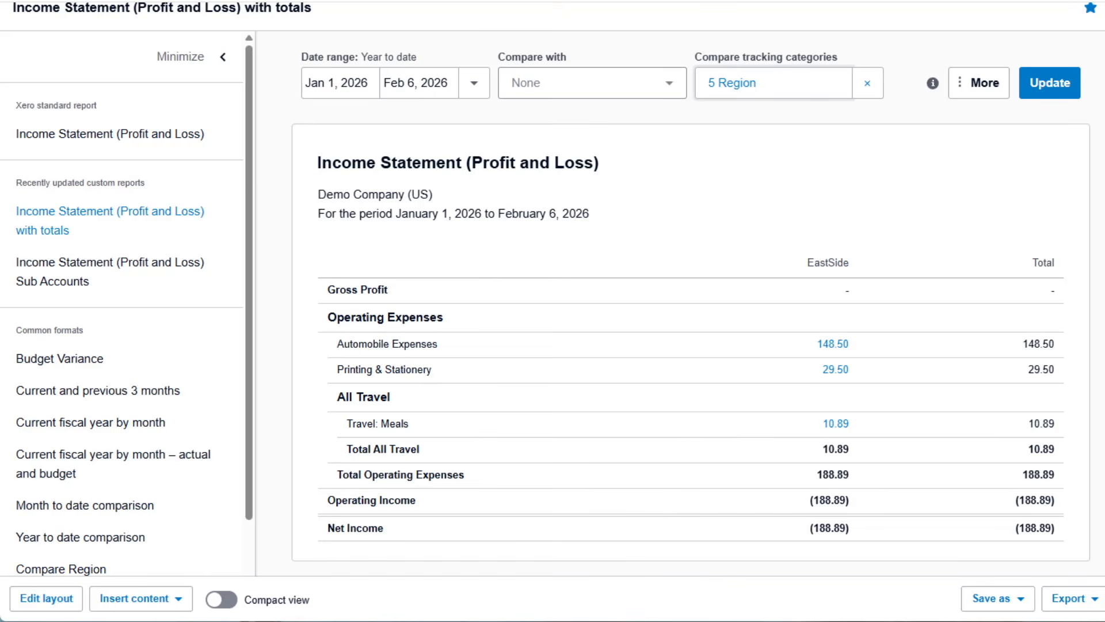
click(1054, 83)
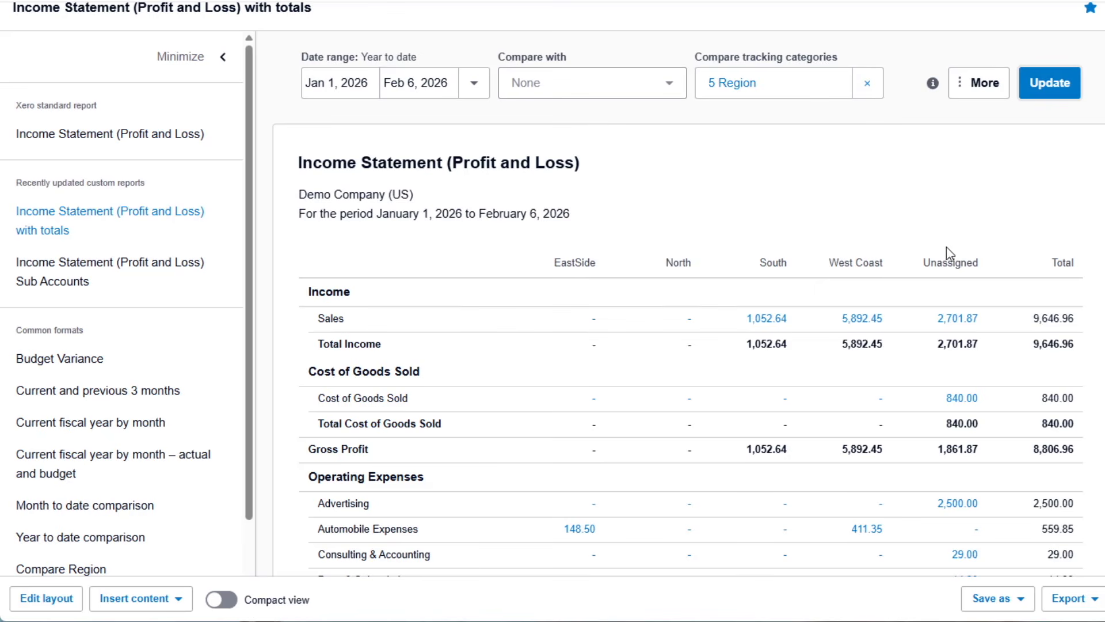
scroll(743, 377, down, 5)
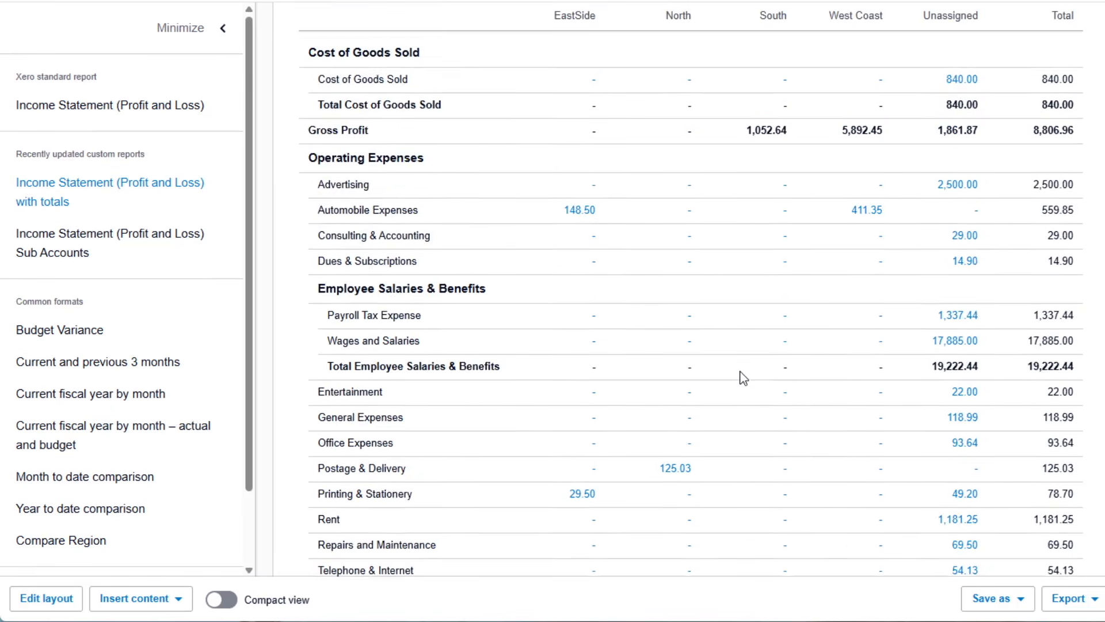
scroll(742, 376, down, 4)
scroll(739, 376, up, 10)
scroll(776, 471, down, 3)
scroll(789, 461, up, 3)
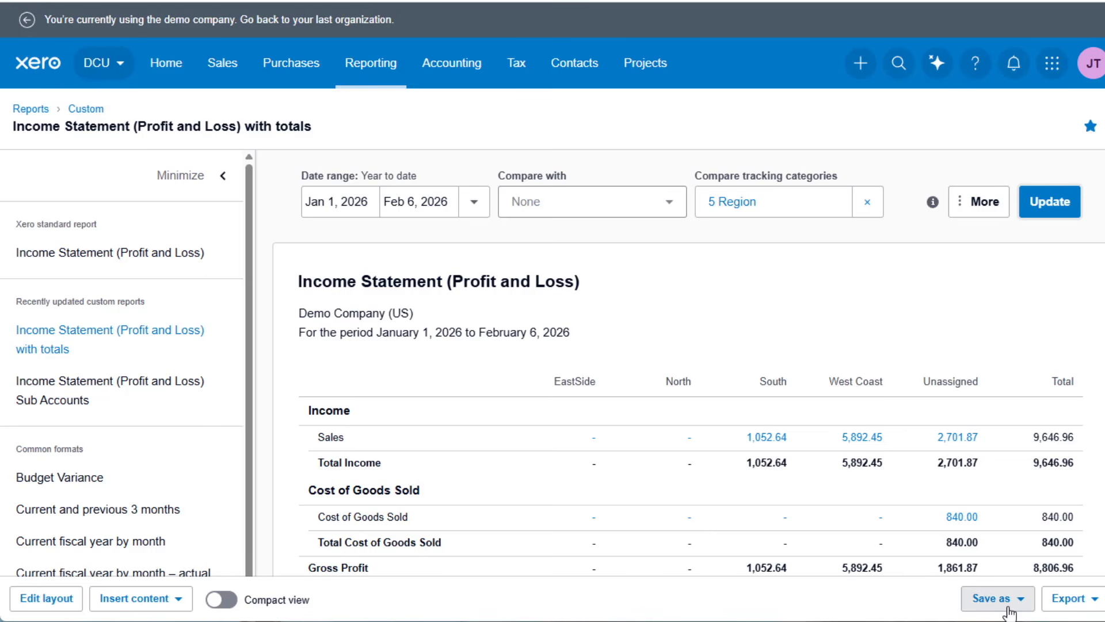
Look through the full list of reports, from Financial performance to Taxes and balances.
click(364, 68)
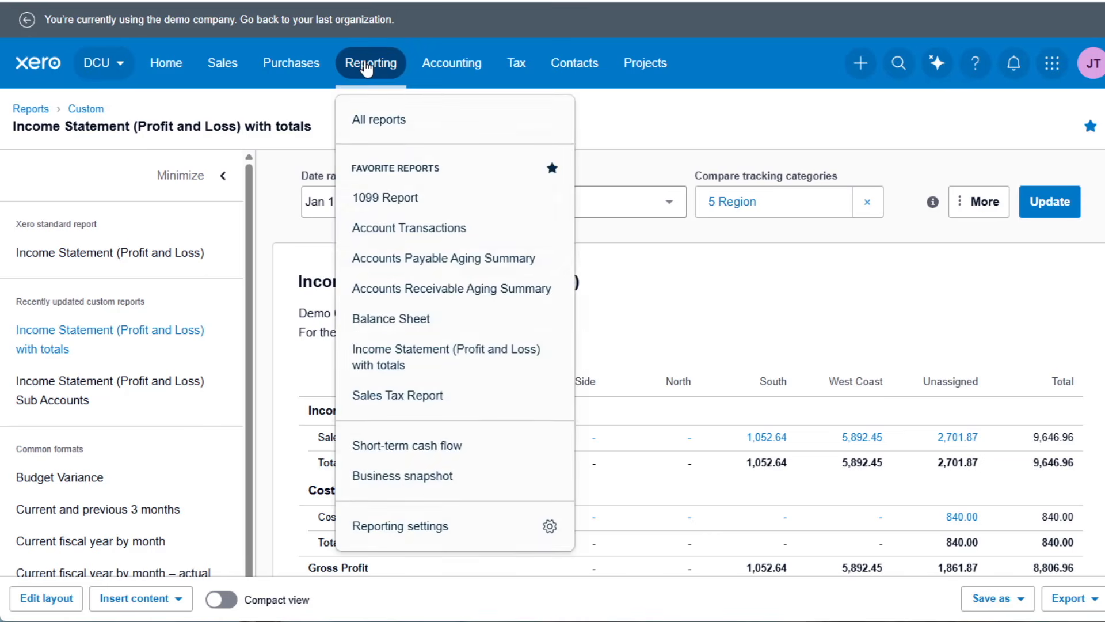
click(400, 122)
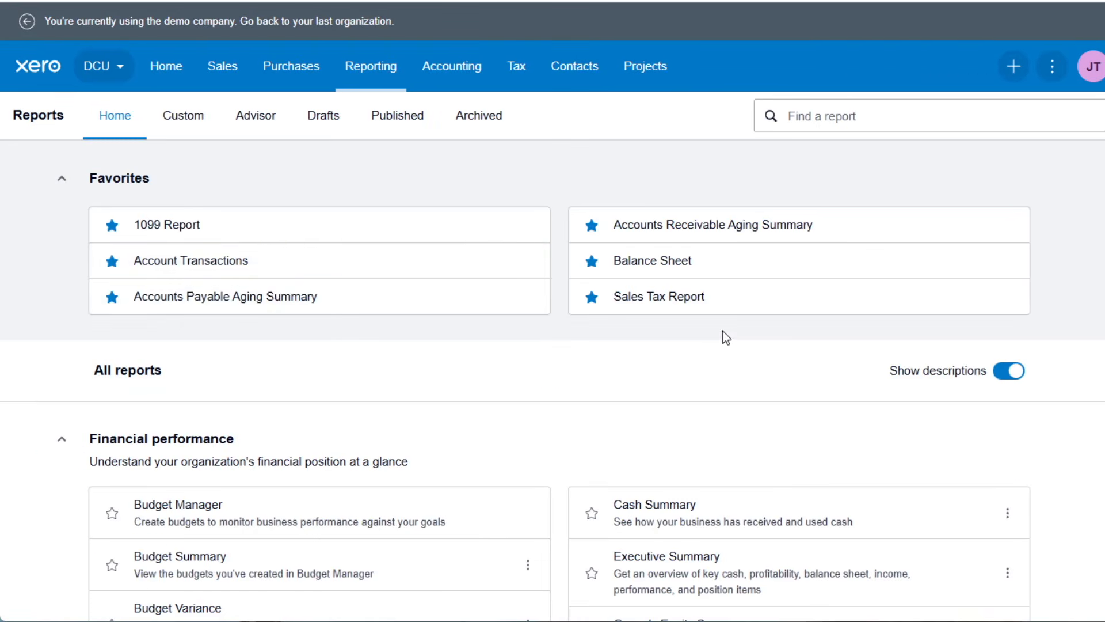
scroll(620, 376, down, 4)
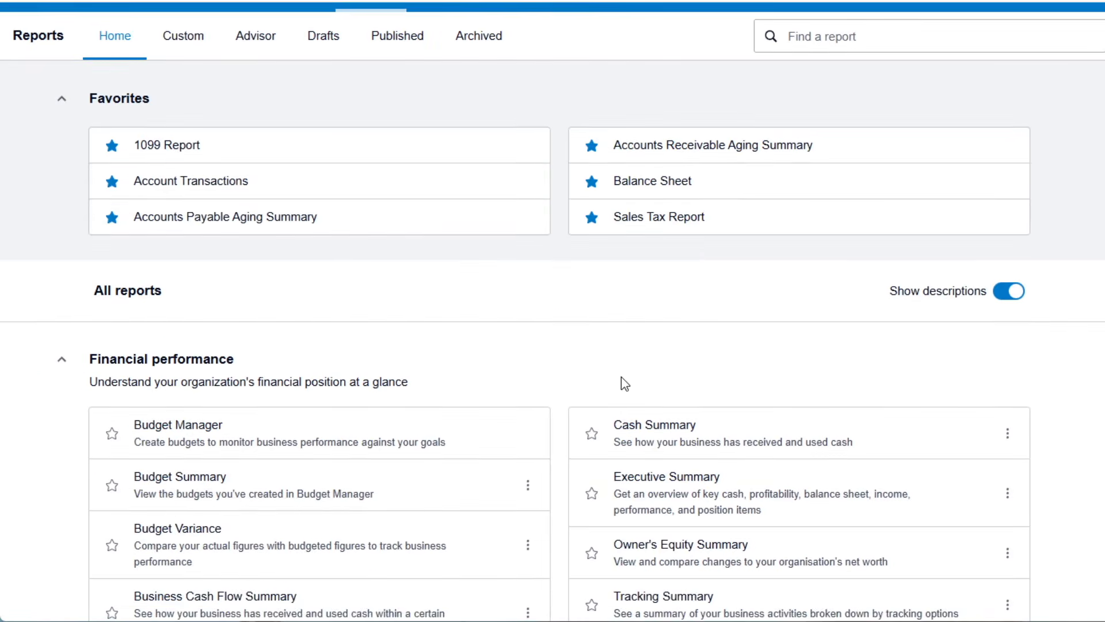
scroll(523, 369, down, 4)
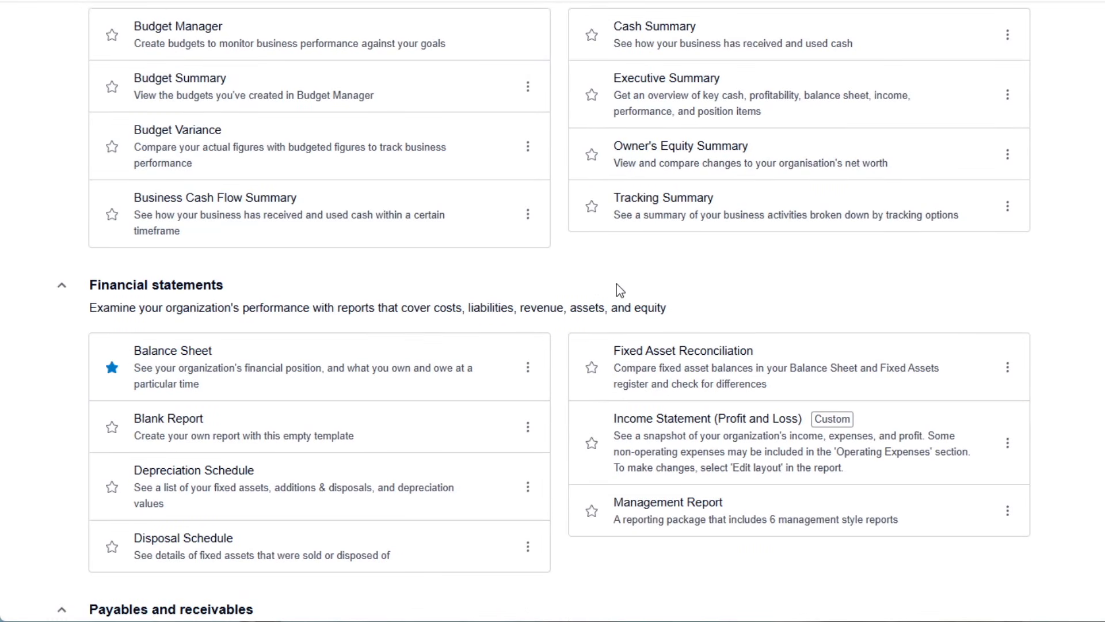
scroll(620, 290, down, 8)
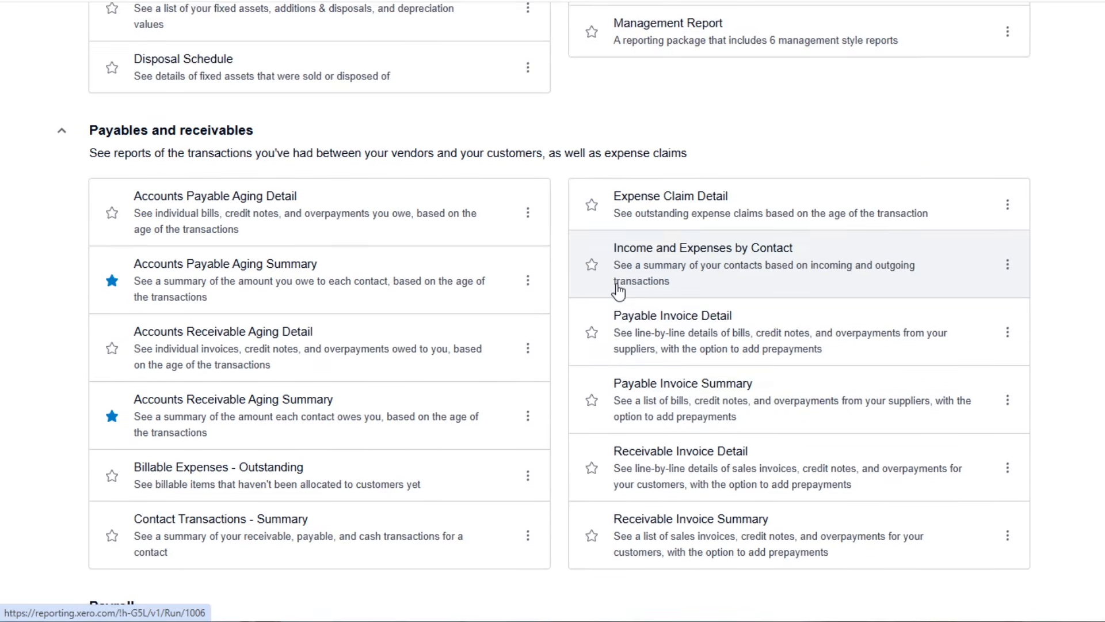
scroll(619, 293, down, 2)
scroll(837, 313, down, 5)
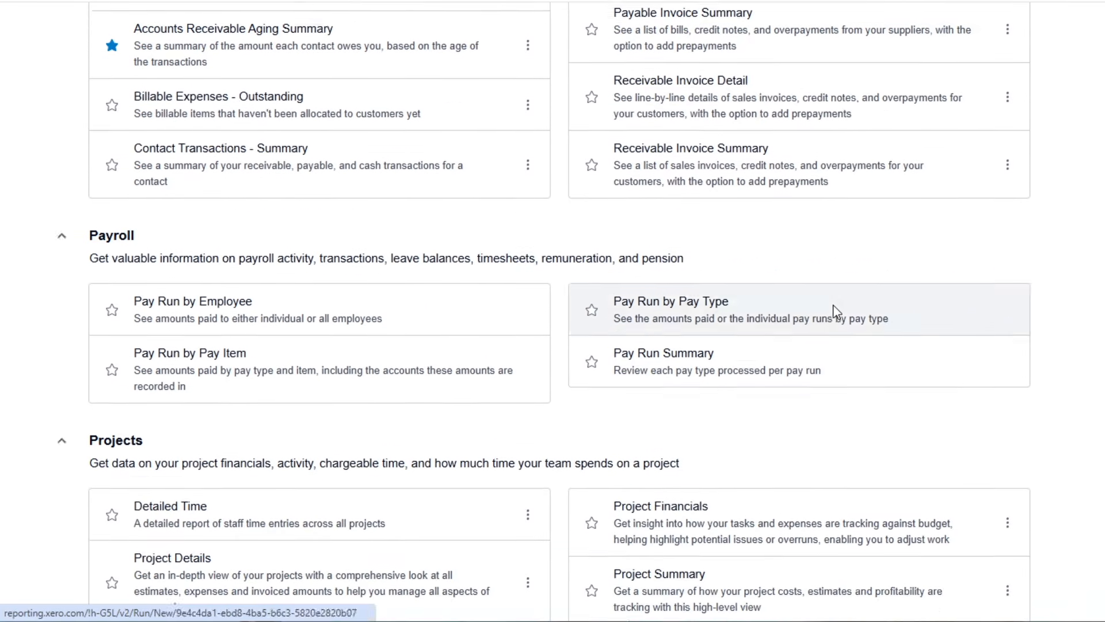
scroll(837, 311, down, 7)
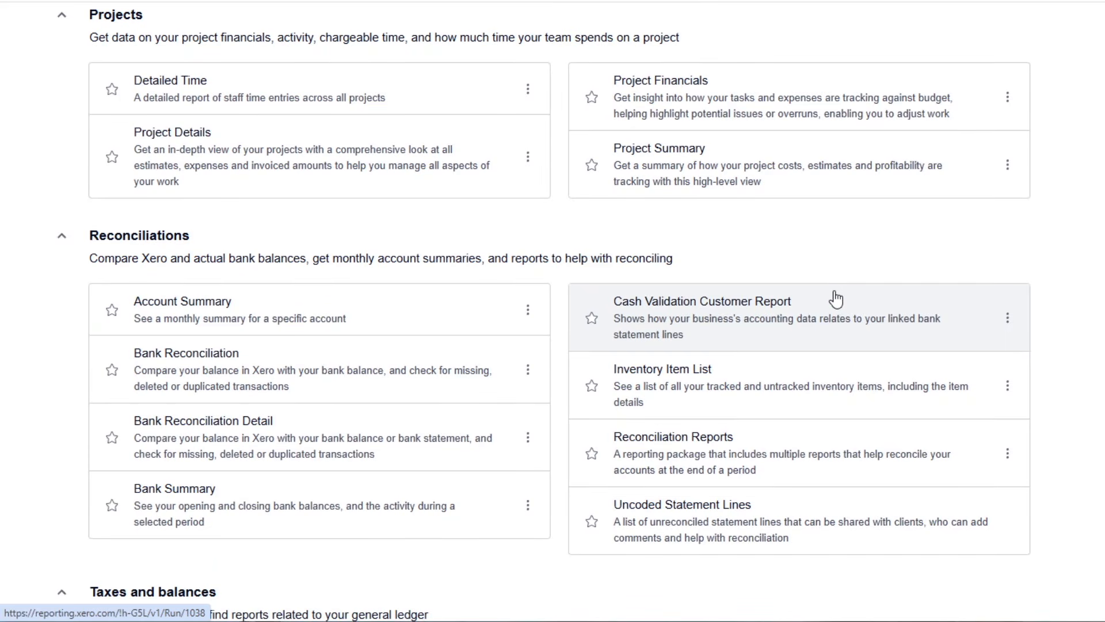
scroll(837, 299, down, 4)
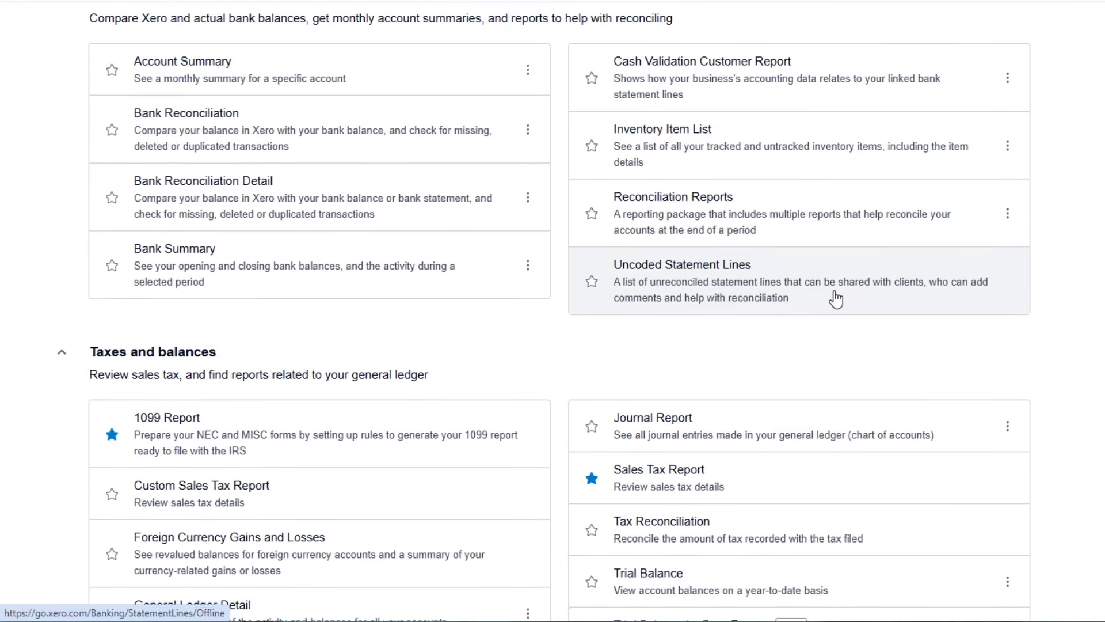
scroll(836, 299, down, 3)
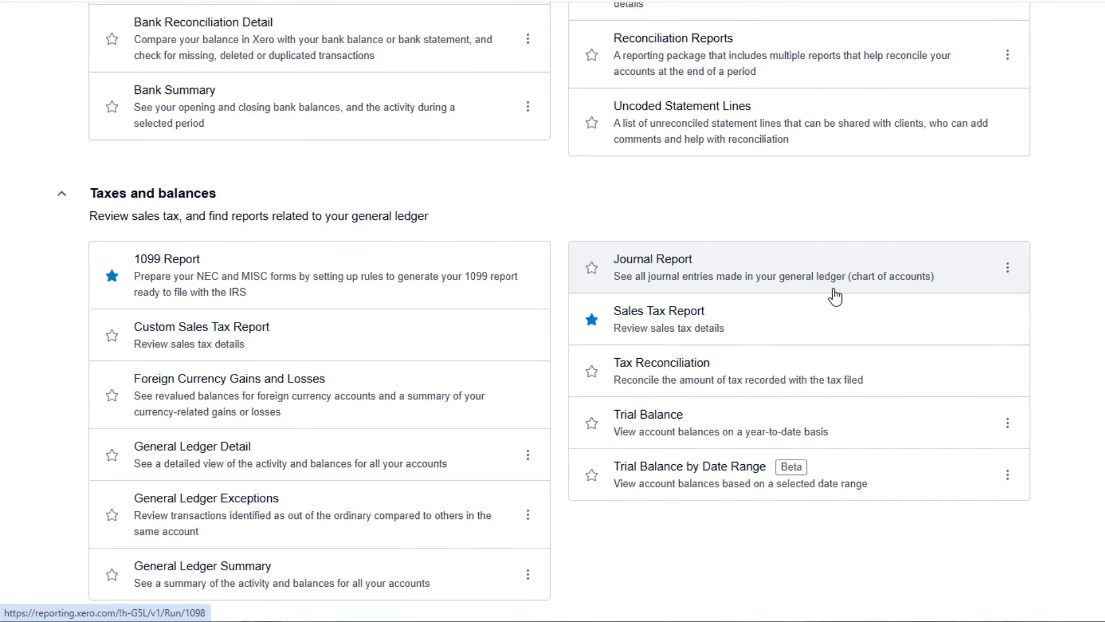
scroll(835, 297, up, 20)
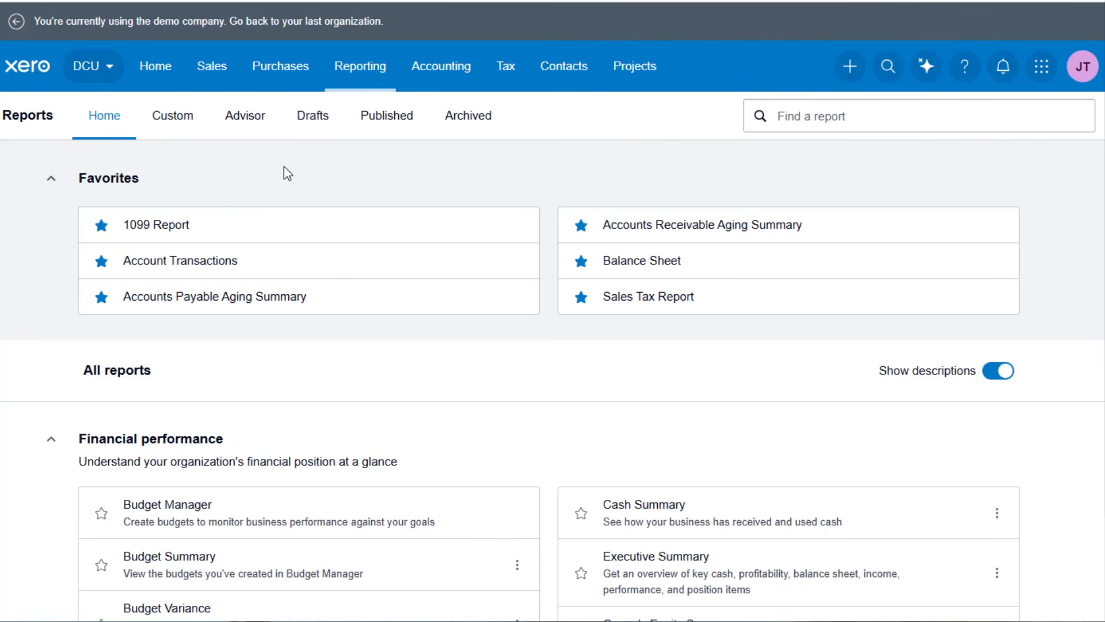
Open the tracking categories setup from the accounting settings.
click(442, 74)
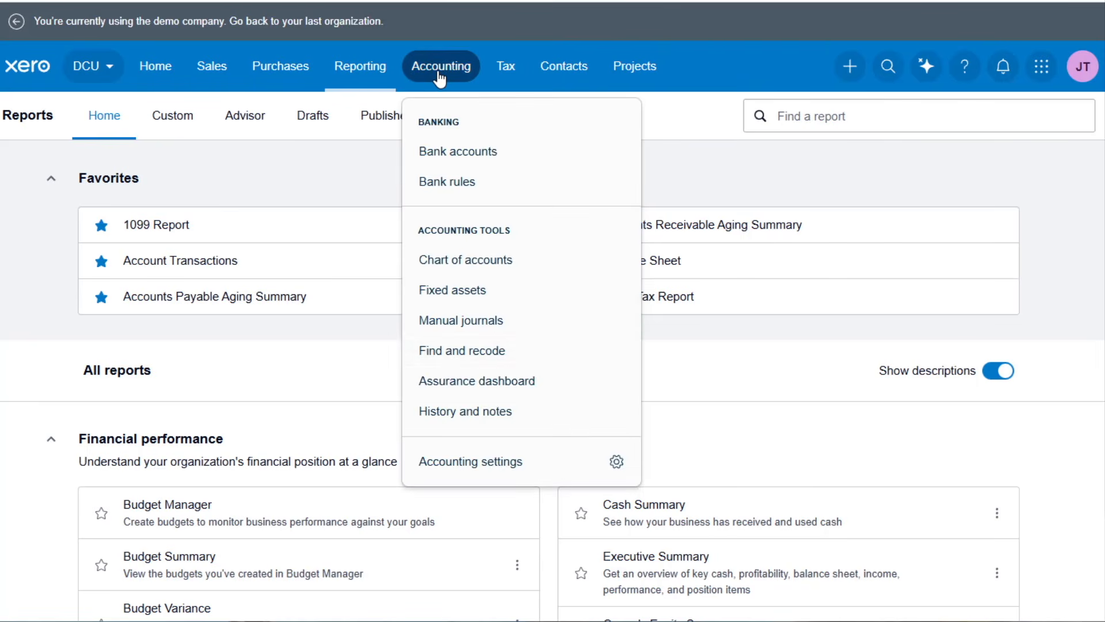
click(548, 469)
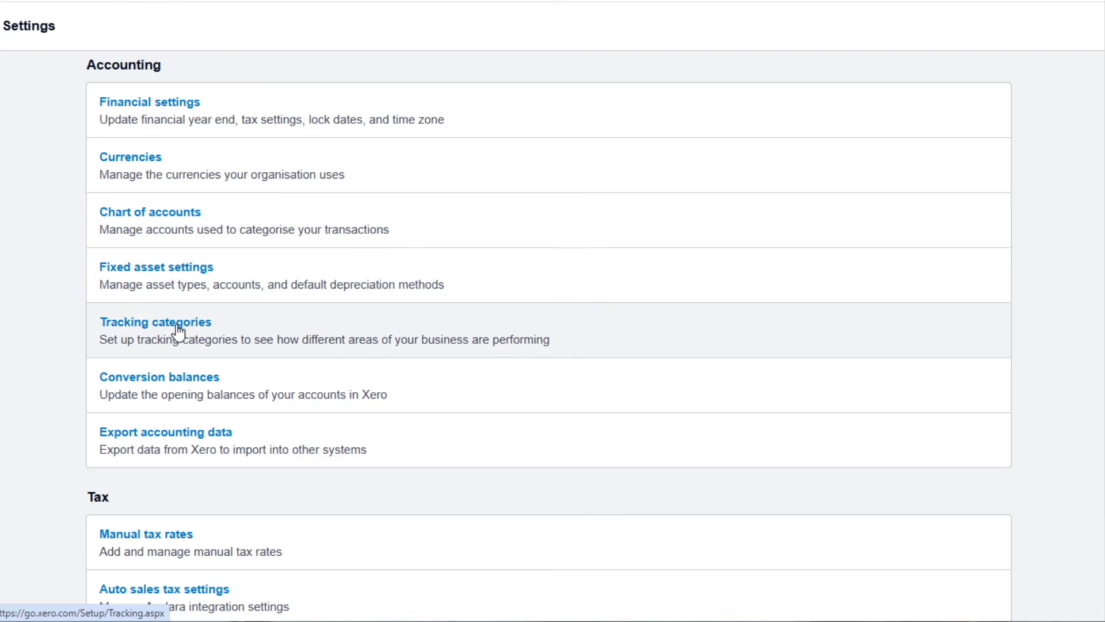
click(164, 327)
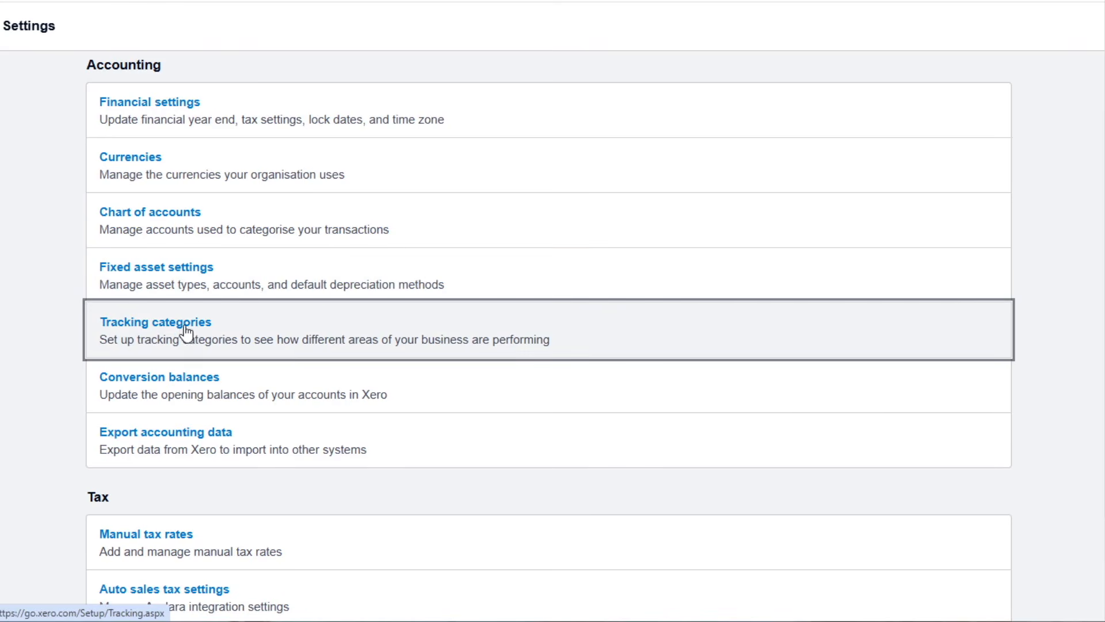
scroll(585, 268, down, 1)
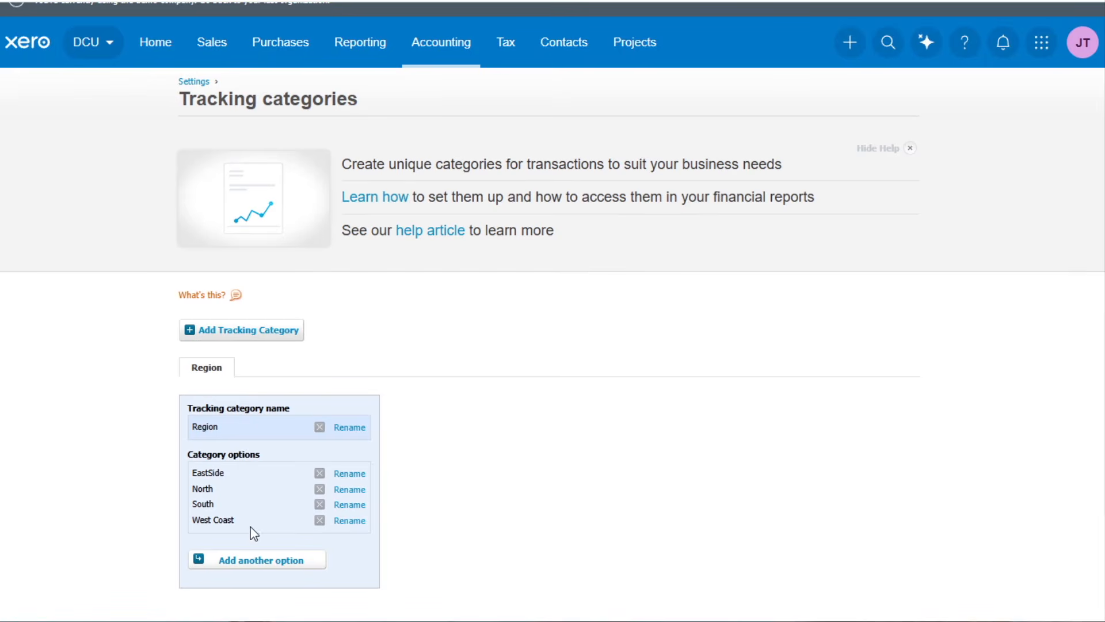
Add a new tracking category and name it "Division".
click(254, 330)
drag(255, 431, 127, 437)
text(Division)
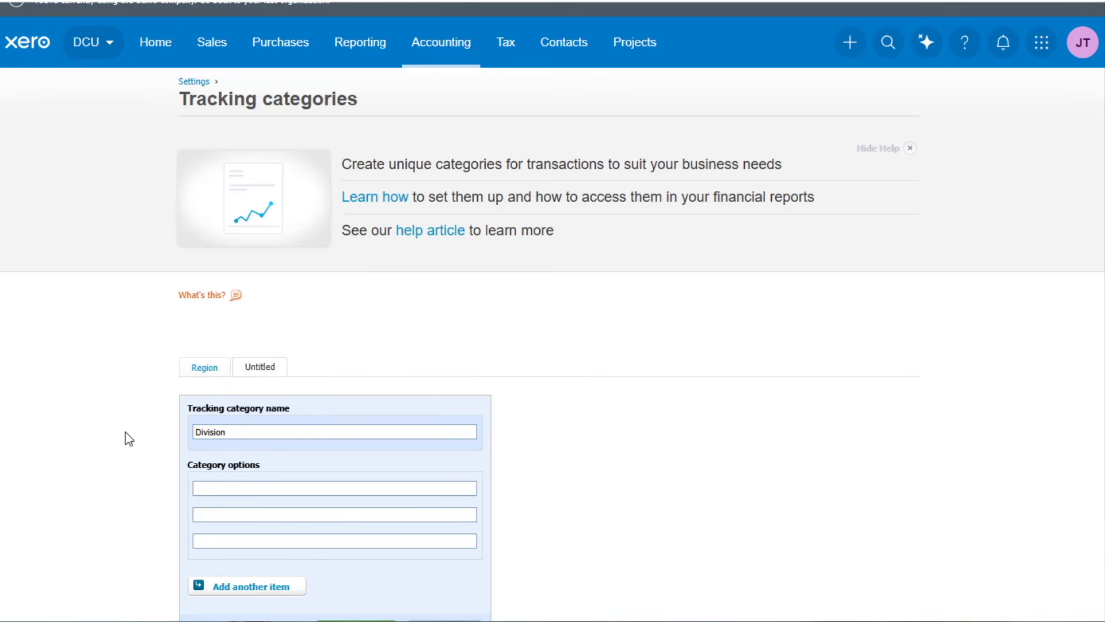
click(206, 485)
scroll(206, 482, down, 1)
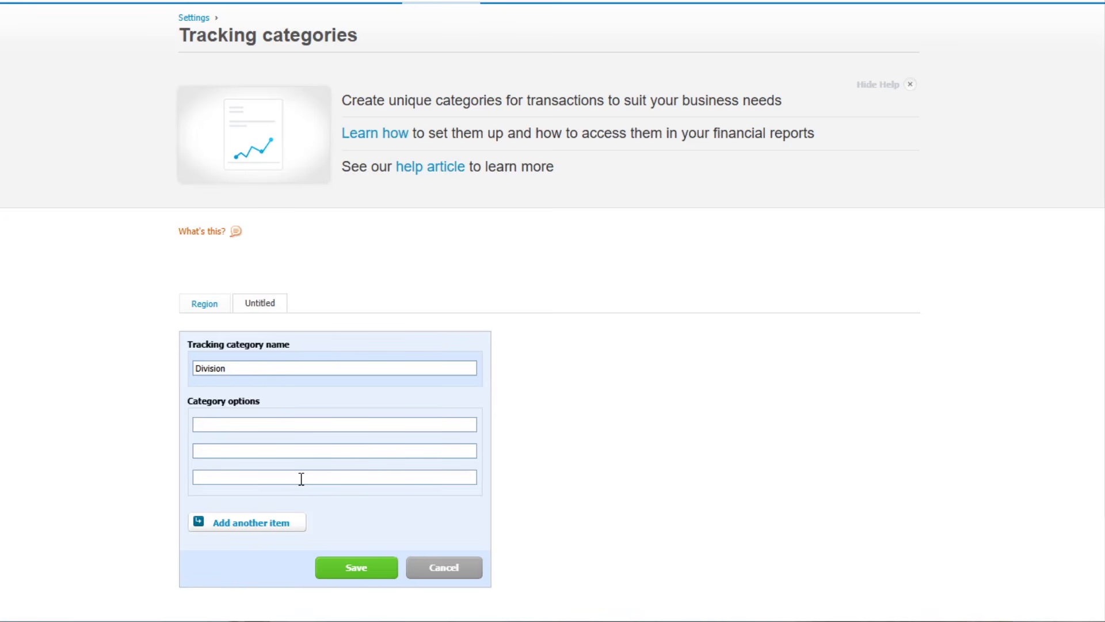
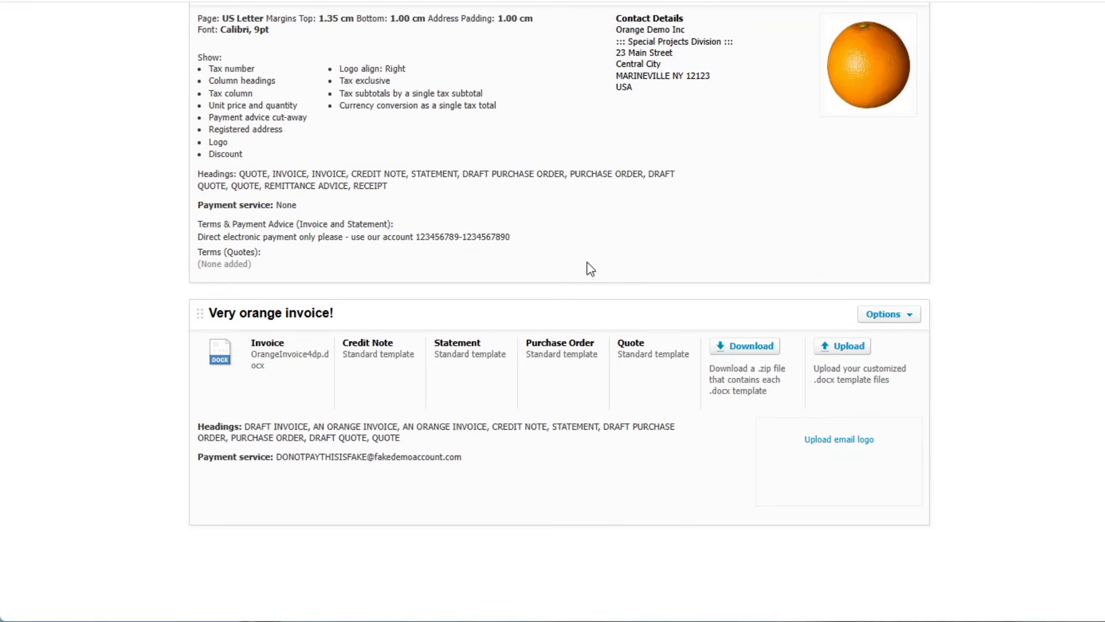
Start a new invoice branding theme and hide the business phone number from the invoice.
scroll(591, 268, up, 12)
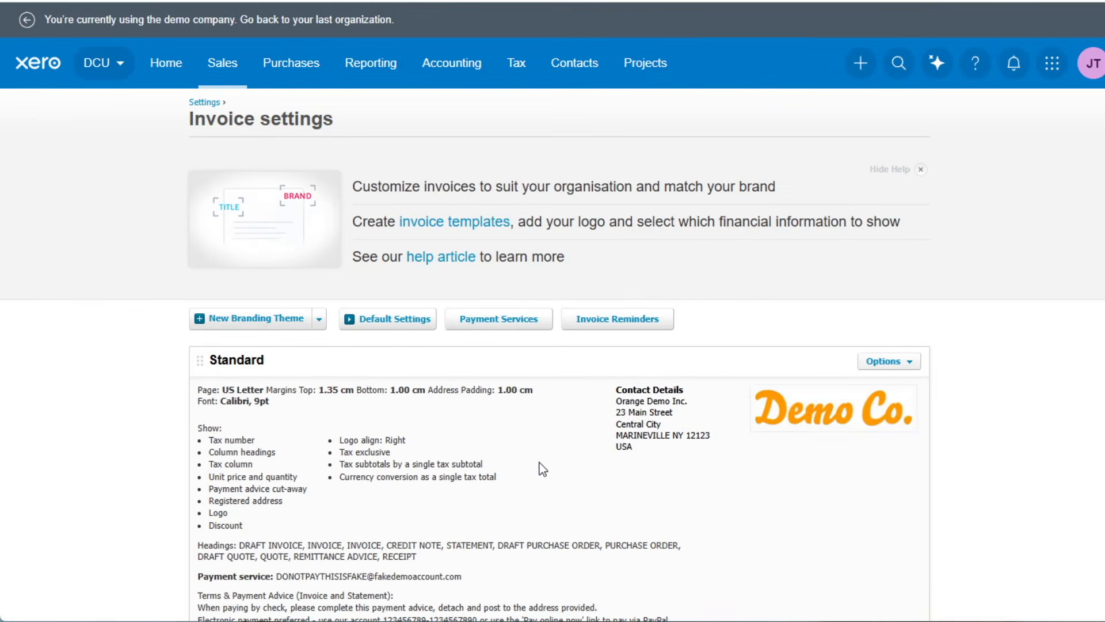
scroll(387, 363, down, 10)
scroll(386, 360, up, 10)
click(251, 320)
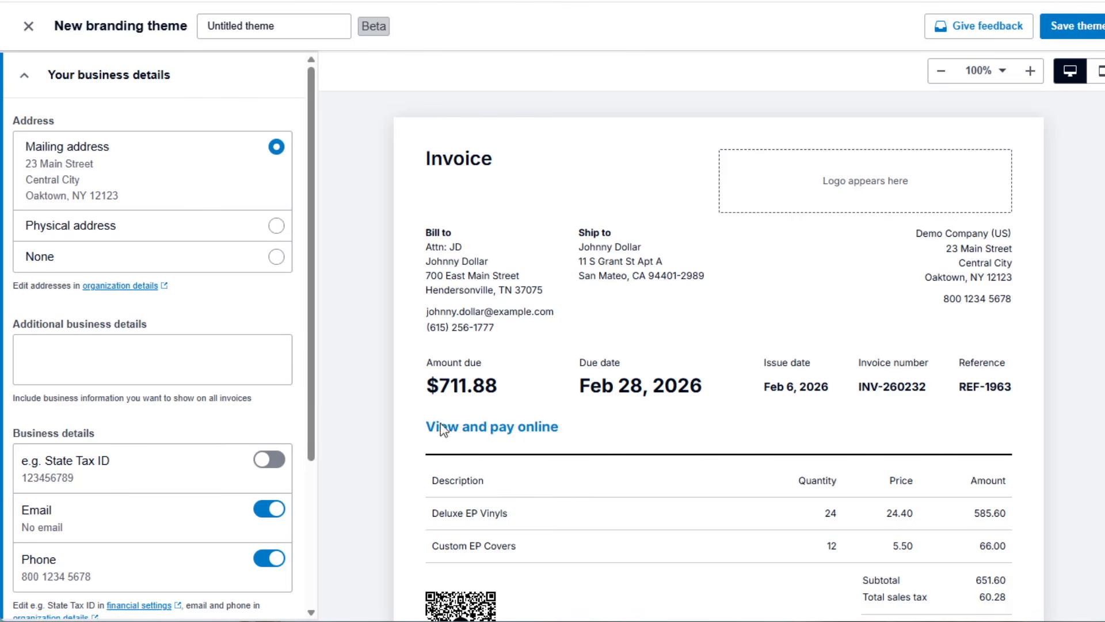
scroll(147, 138, down, 3)
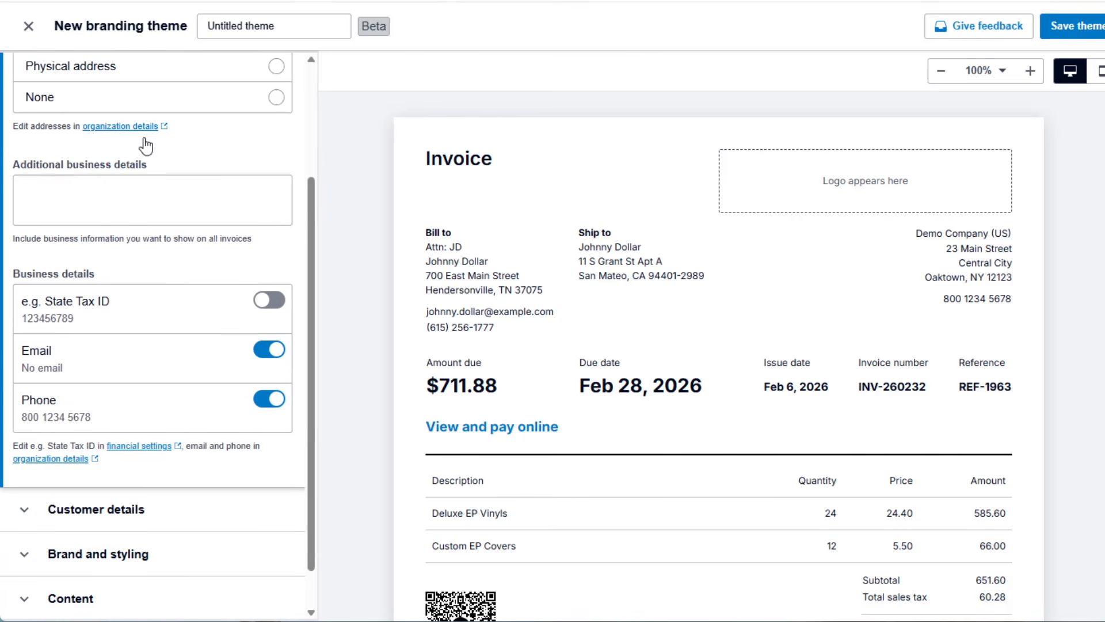
click(260, 408)
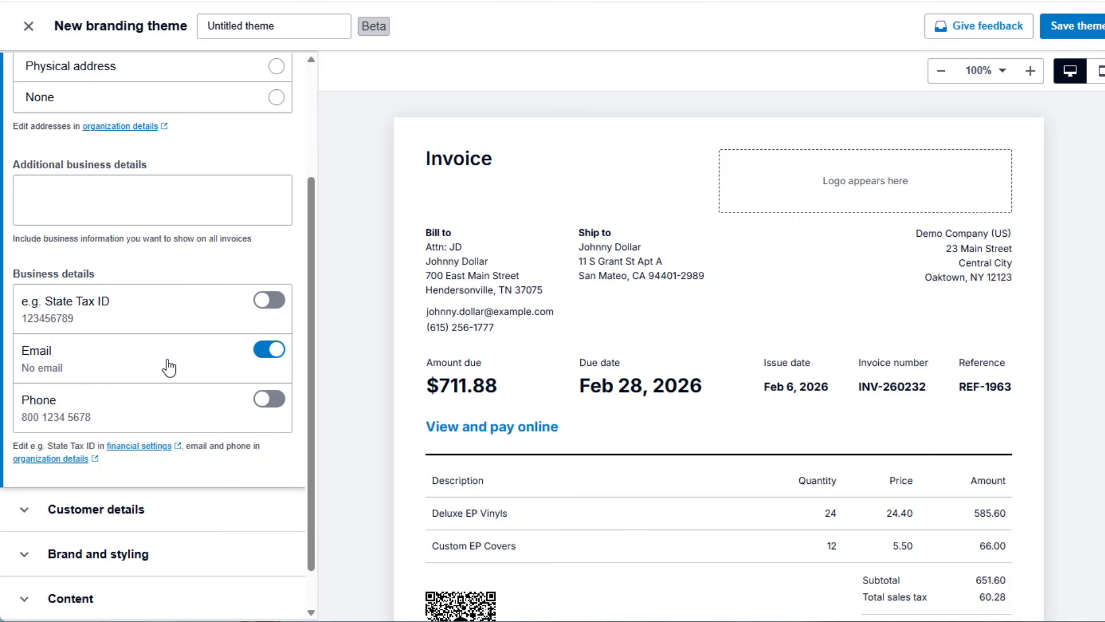
Look through the theme's customer details and its logo position, brand color and font options.
scroll(170, 419, down, 1)
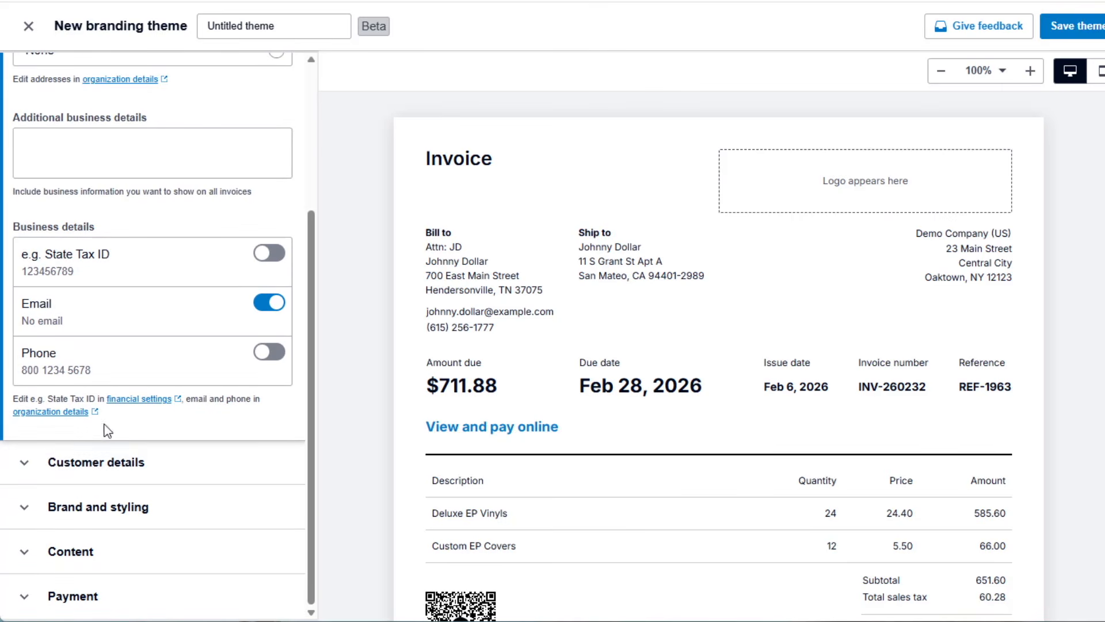
click(126, 473)
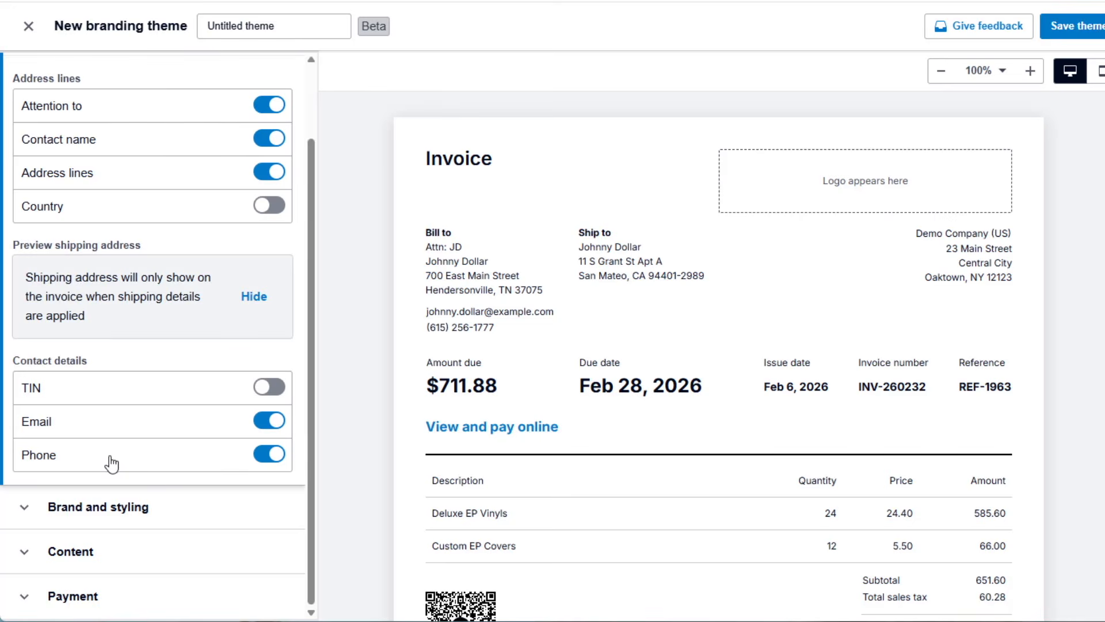
click(193, 518)
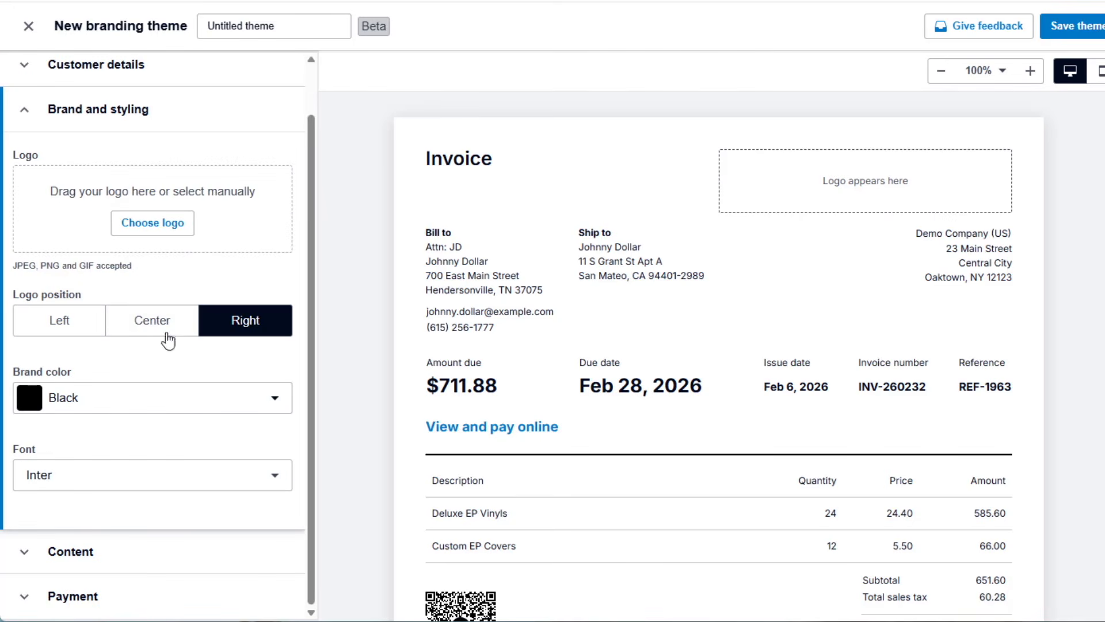
scroll(164, 259, up, 1)
scroll(160, 328, down, 1)
click(126, 407)
click(125, 408)
click(129, 489)
click(128, 489)
Examine the theme's content options, including columns and tax breakdown, against the full invoice preview.
click(78, 552)
scroll(119, 230, down, 2)
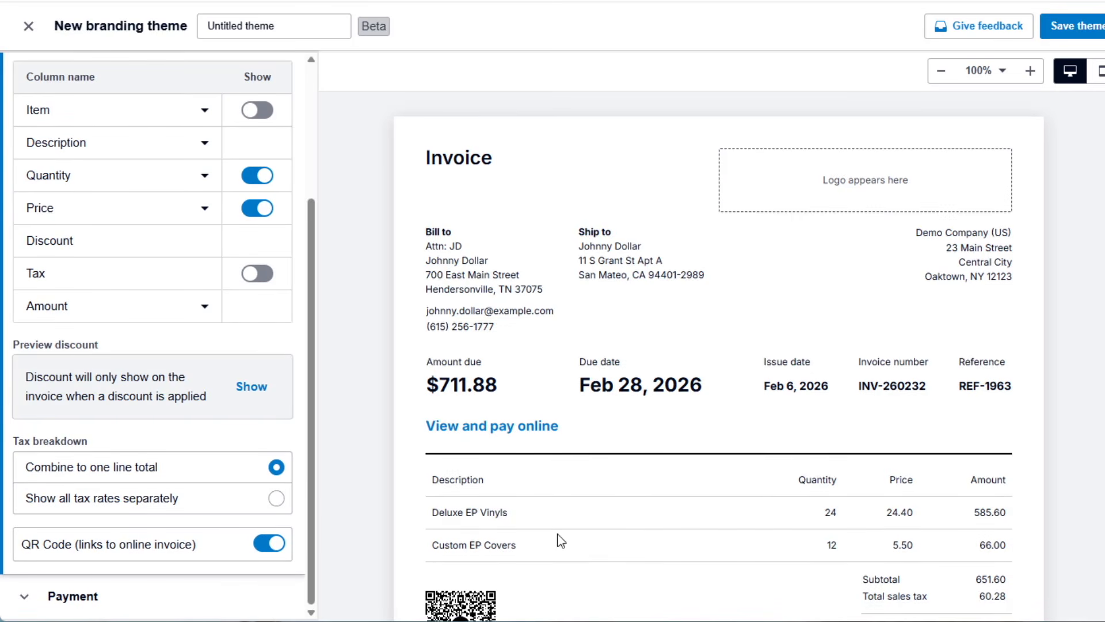
scroll(557, 535, down, 3)
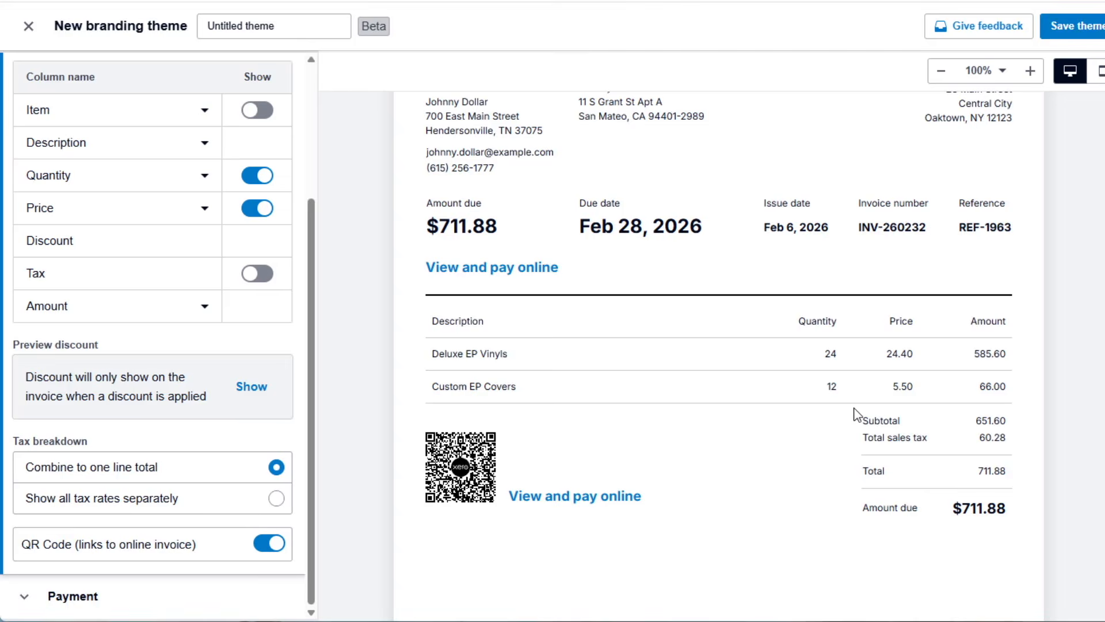
scroll(854, 413, up, 3)
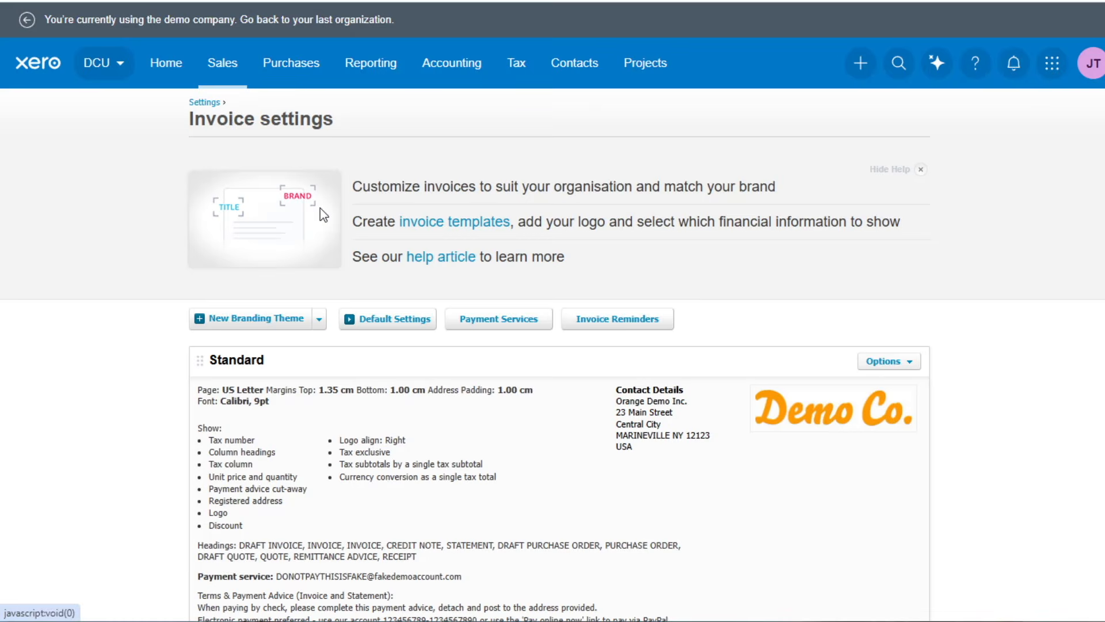
Turn on email reminders for overdue invoices, then review and save the message for 7 days overdue.
click(596, 326)
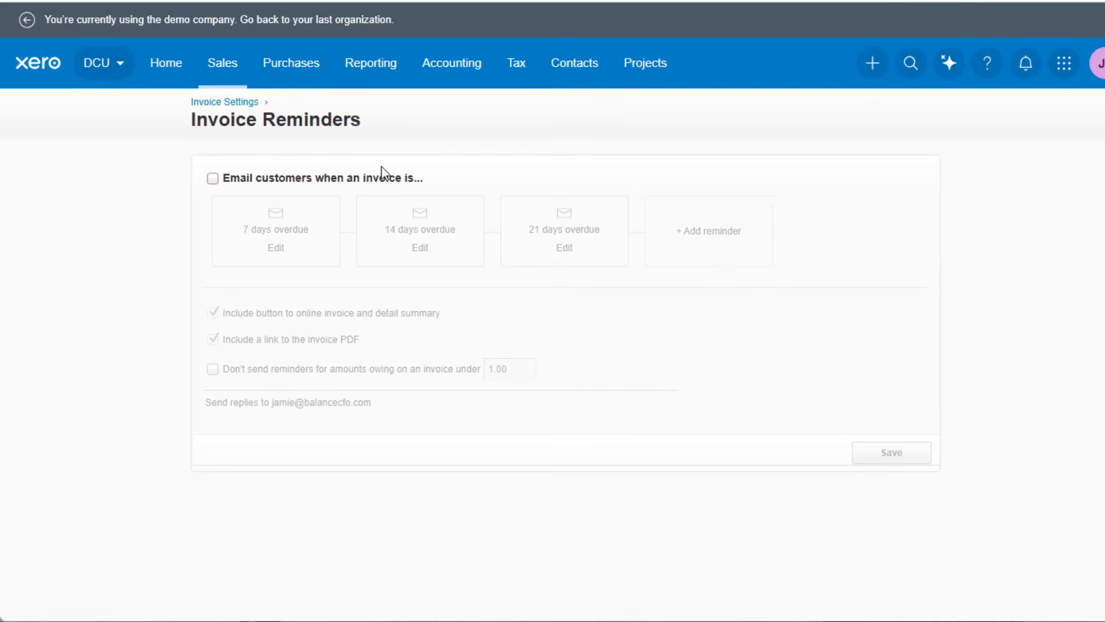
click(213, 178)
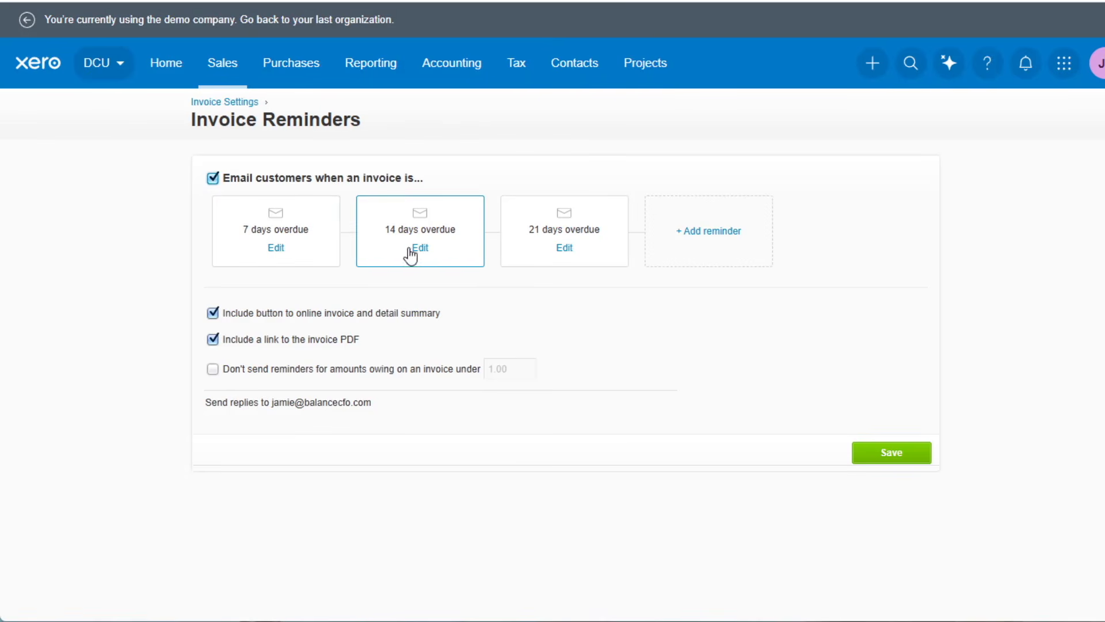
click(281, 250)
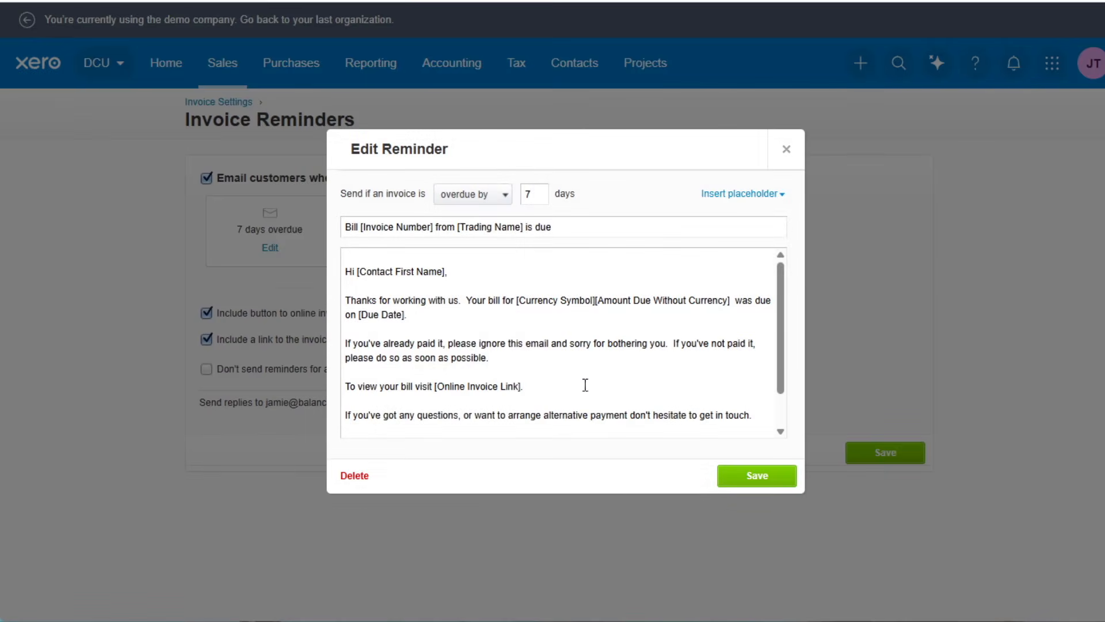
scroll(438, 307, down, 2)
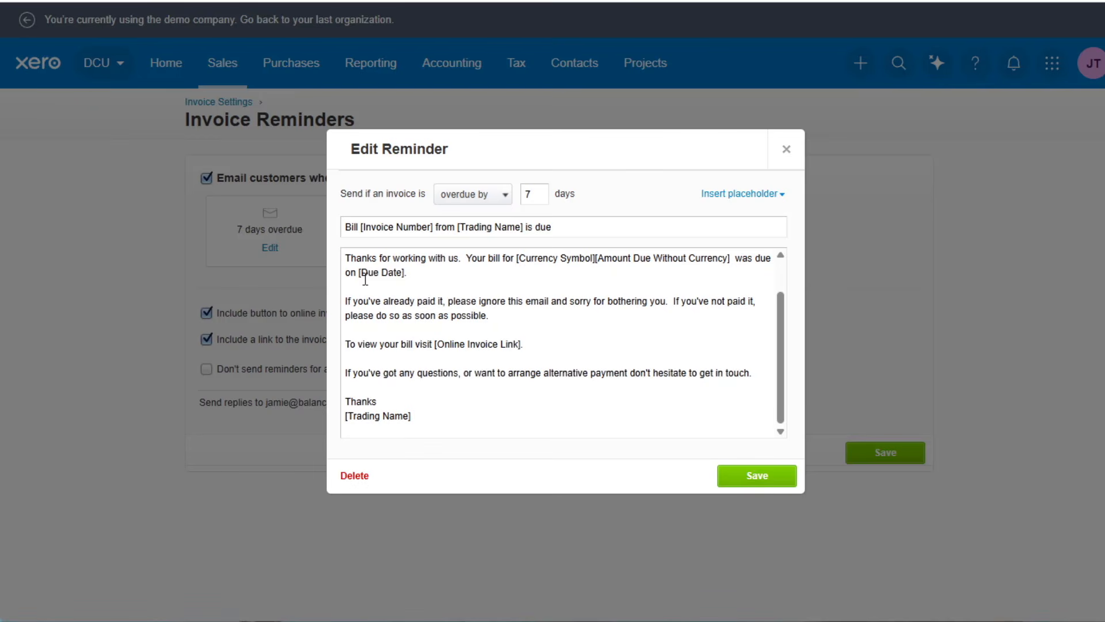
scroll(526, 297, up, 2)
click(786, 483)
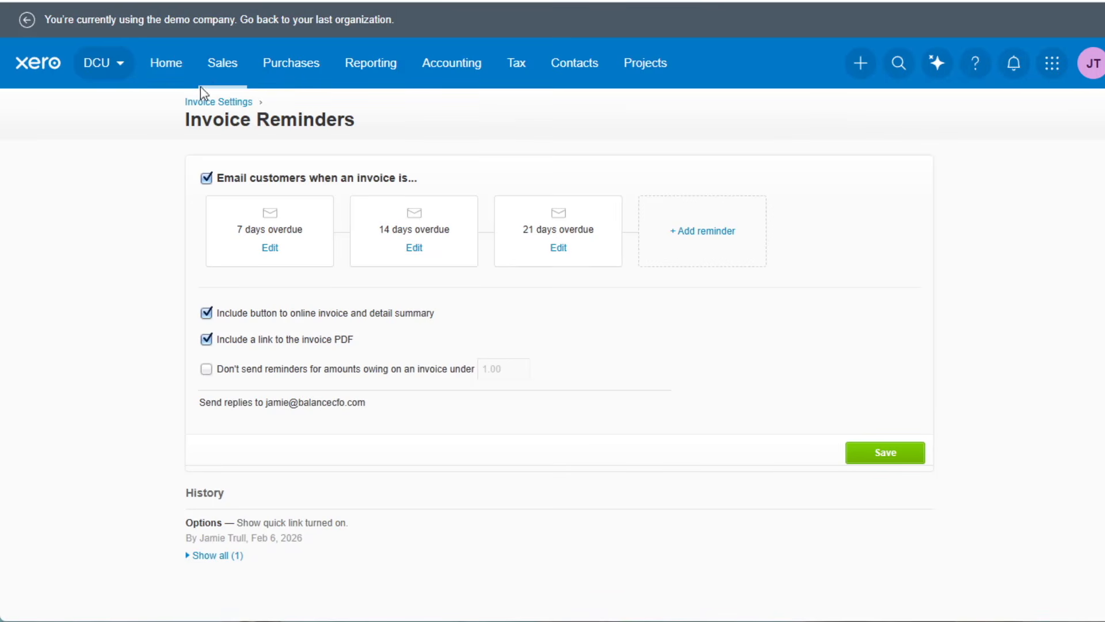
Open the settings overview from Sales and look through every section, from Sales down to Projects.
click(222, 64)
click(248, 326)
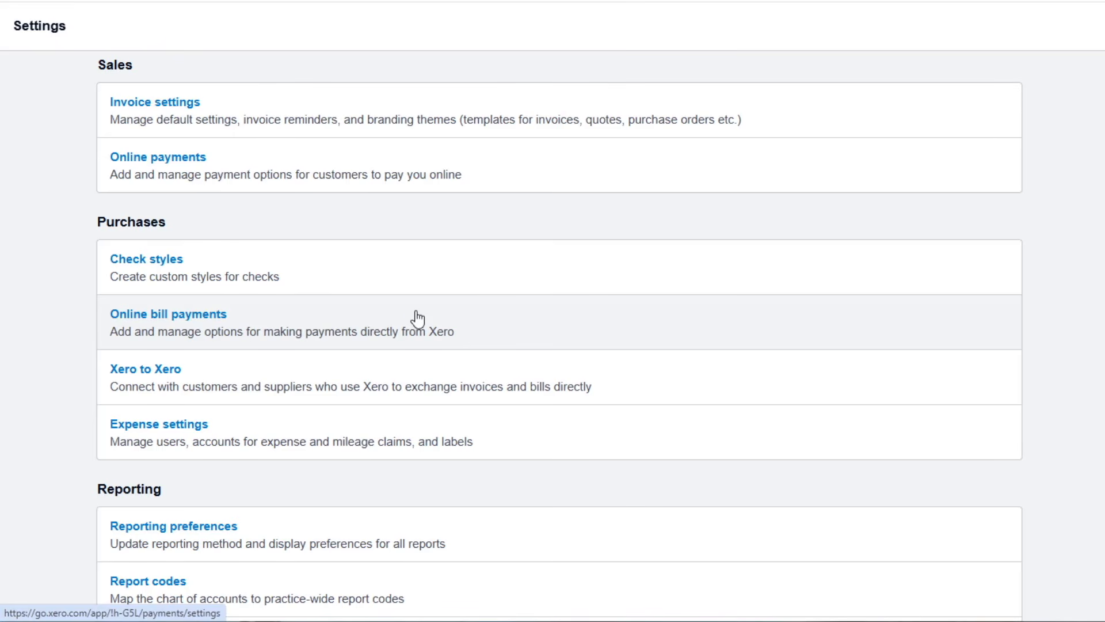
scroll(412, 141, down, 3)
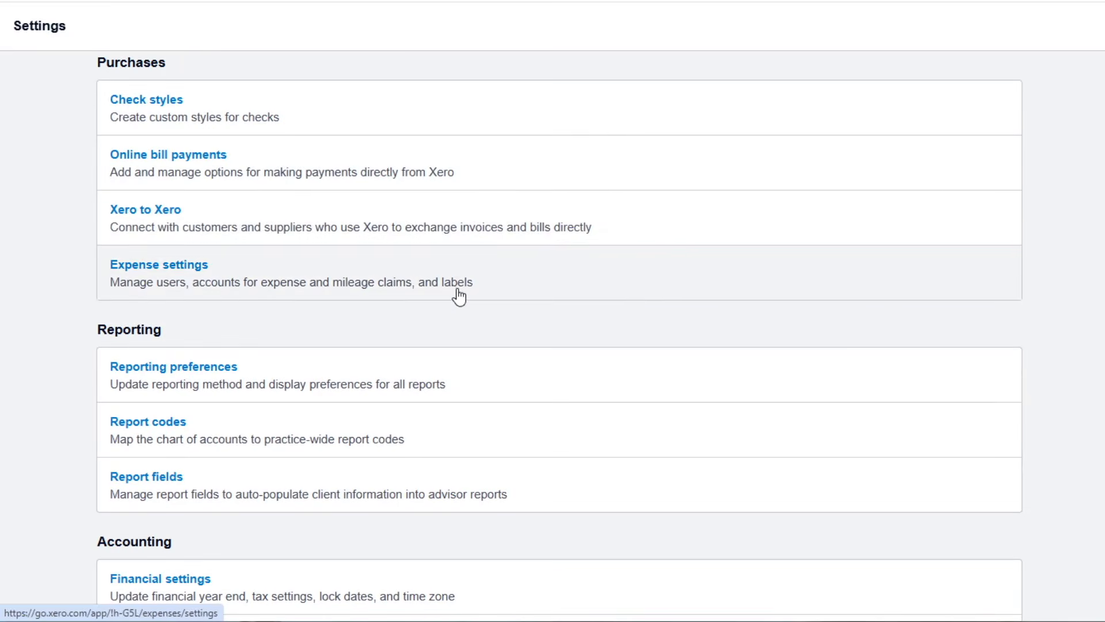
scroll(456, 296, down, 3)
scroll(459, 297, down, 3)
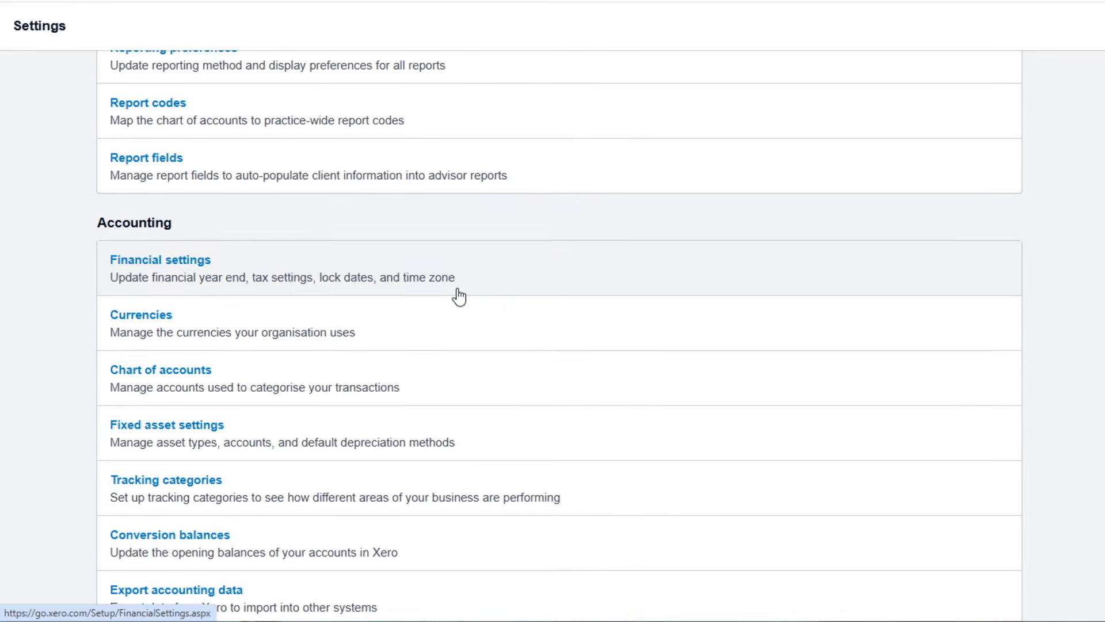
scroll(458, 296, down, 2)
scroll(459, 296, down, 3)
scroll(407, 370, down, 5)
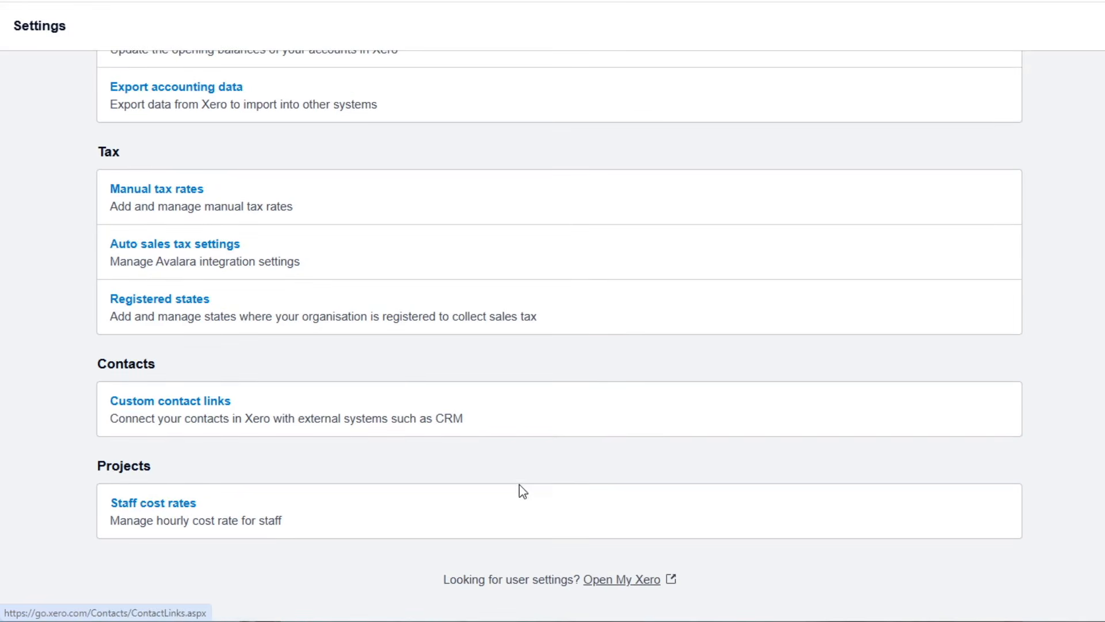
scroll(521, 489, up, 9)
scroll(521, 492, up, 8)
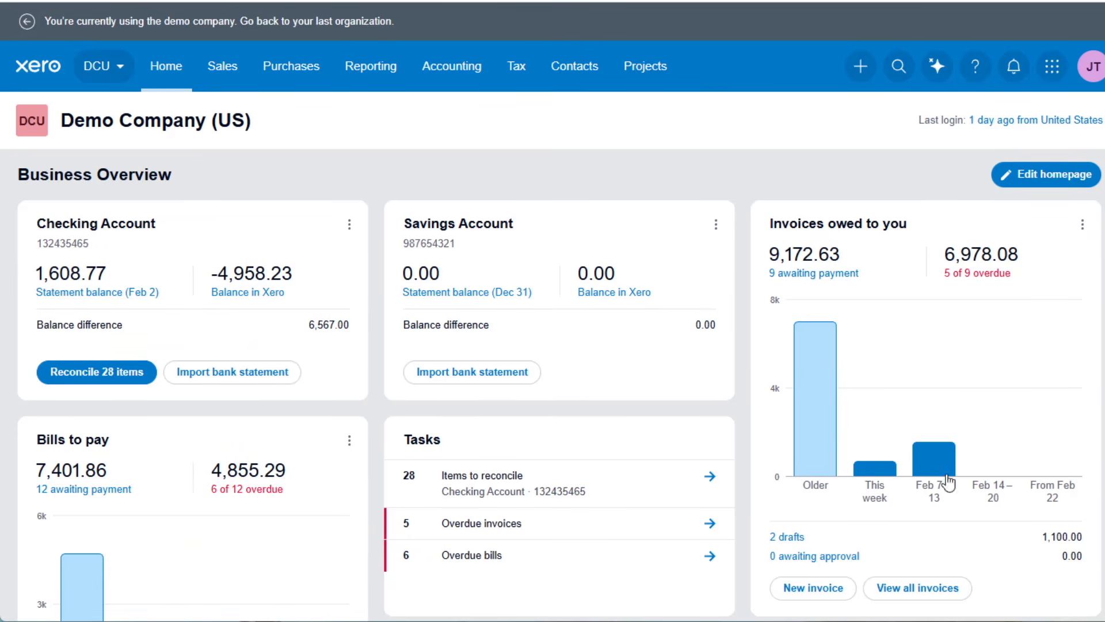
Edit the homepage layout: place Savings Account below Checking Account and Bills to pay beside Invoices owed to you, and remove the Net profit or loss widget.
scroll(358, 433, down, 3)
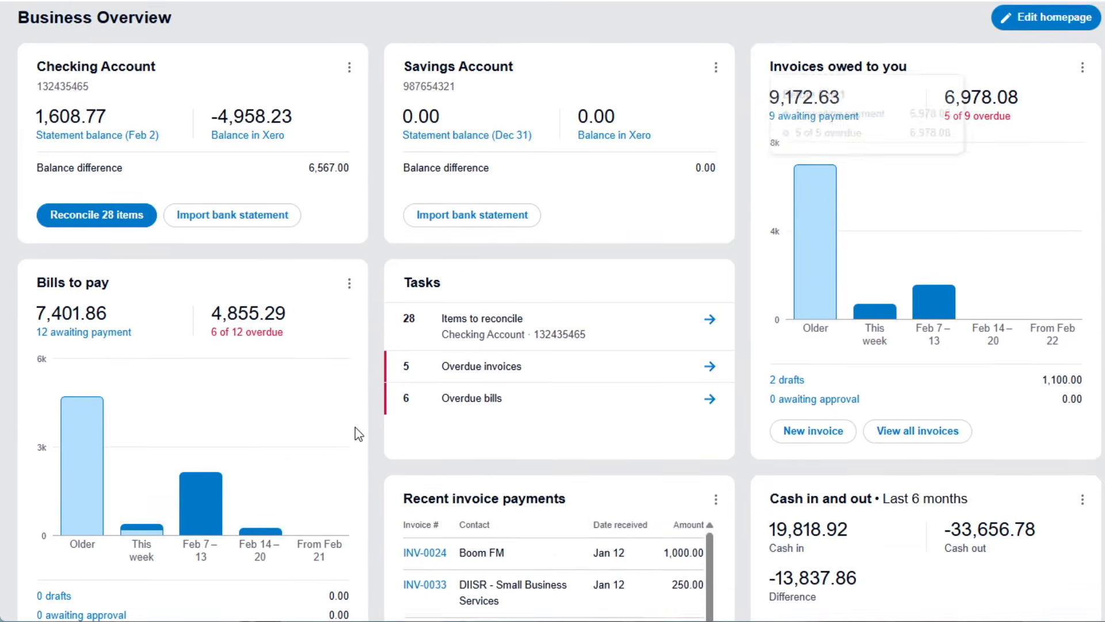
scroll(358, 433, down, 12)
scroll(358, 433, up, 6)
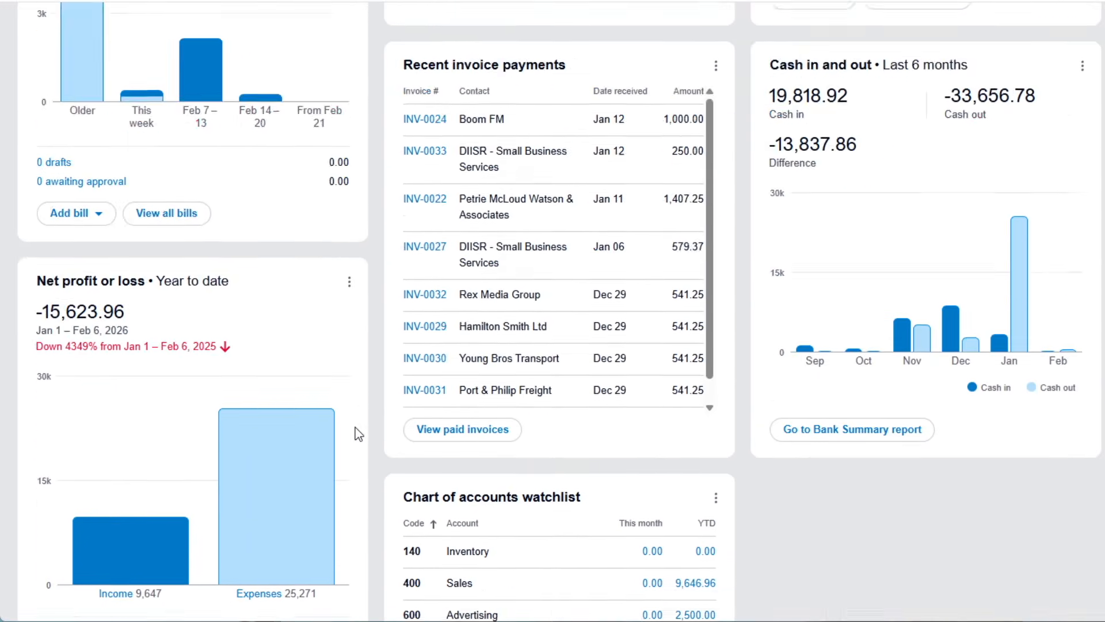
scroll(358, 433, up, 12)
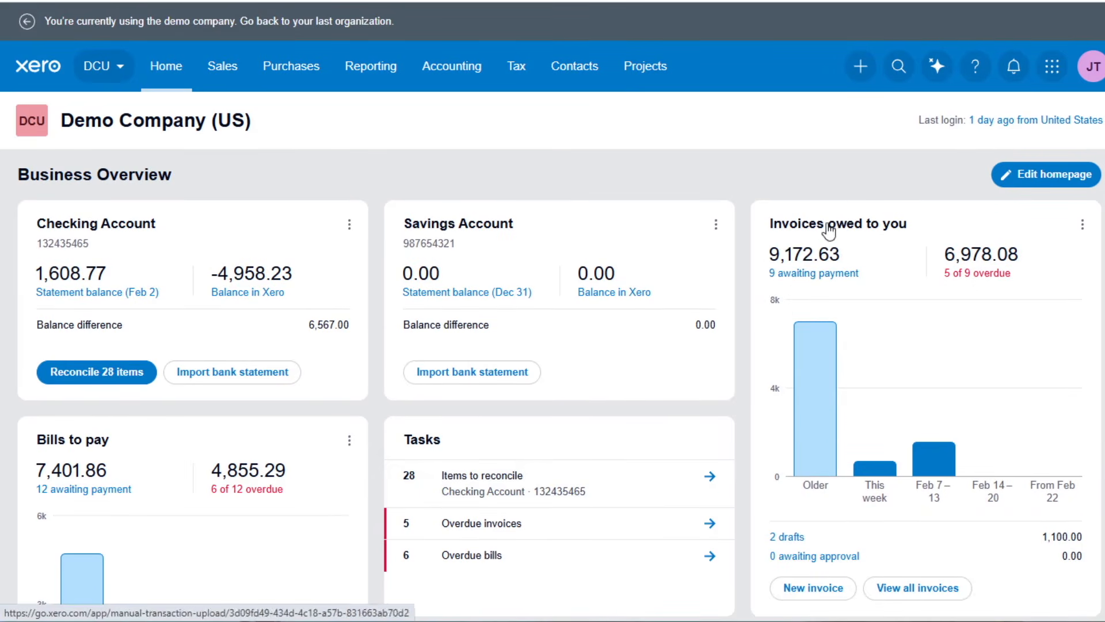
click(1042, 175)
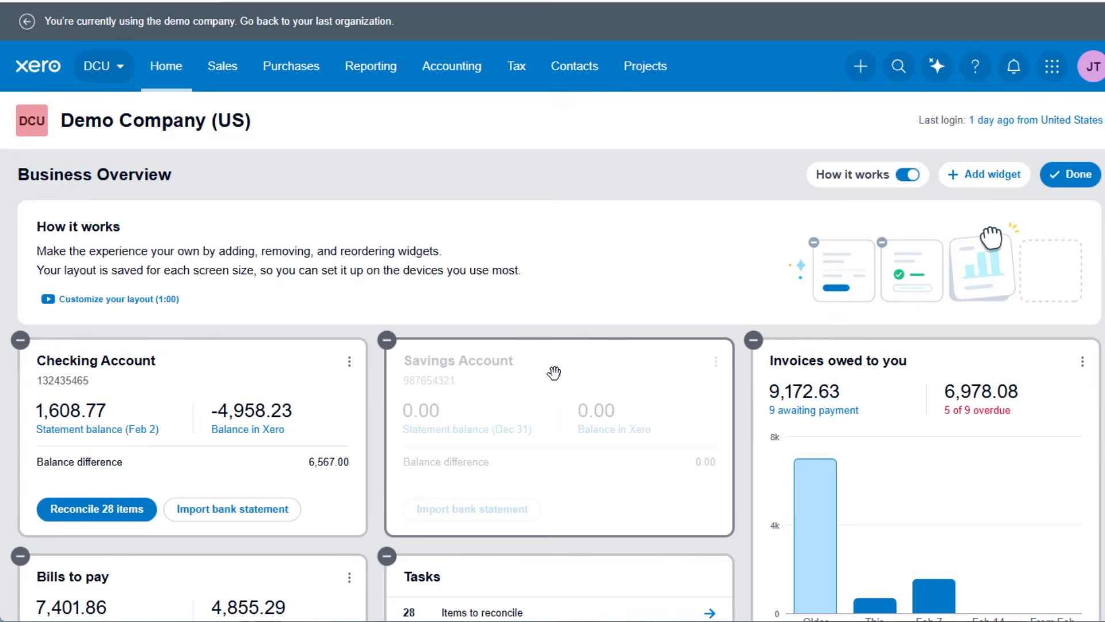
scroll(553, 373, down, 3)
drag(541, 225, 601, 479)
scroll(288, 391, down, 3)
drag(201, 350, 685, 438)
click(754, 263)
scroll(562, 347, down, 8)
scroll(566, 355, up, 15)
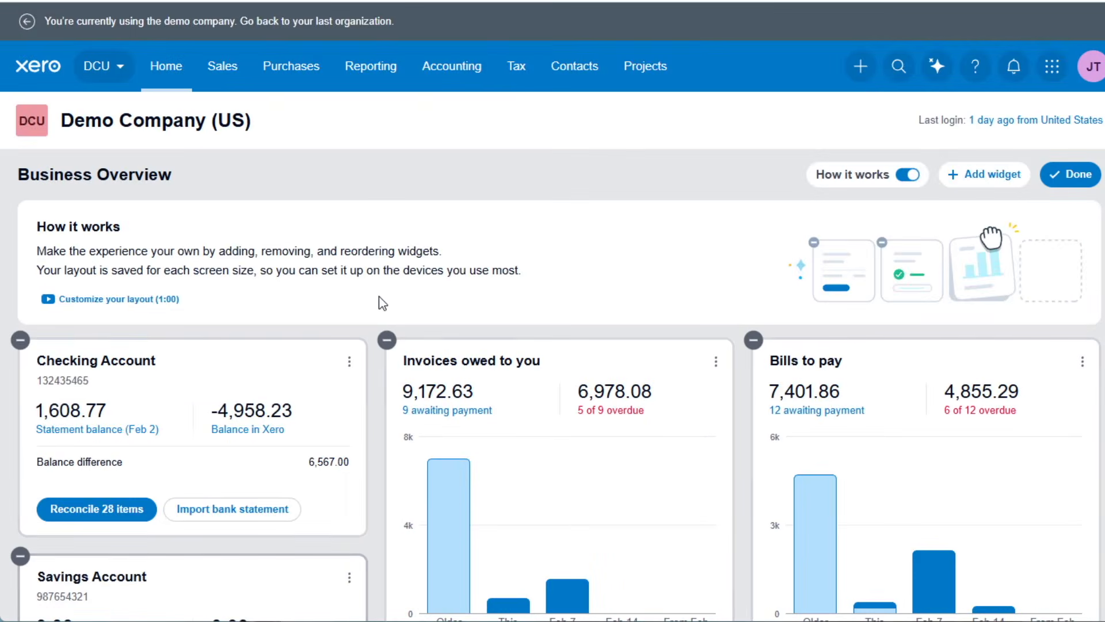
Add the Your expenses widget to the homepage and check where it sits in the layout.
click(978, 174)
scroll(604, 188, down, 3)
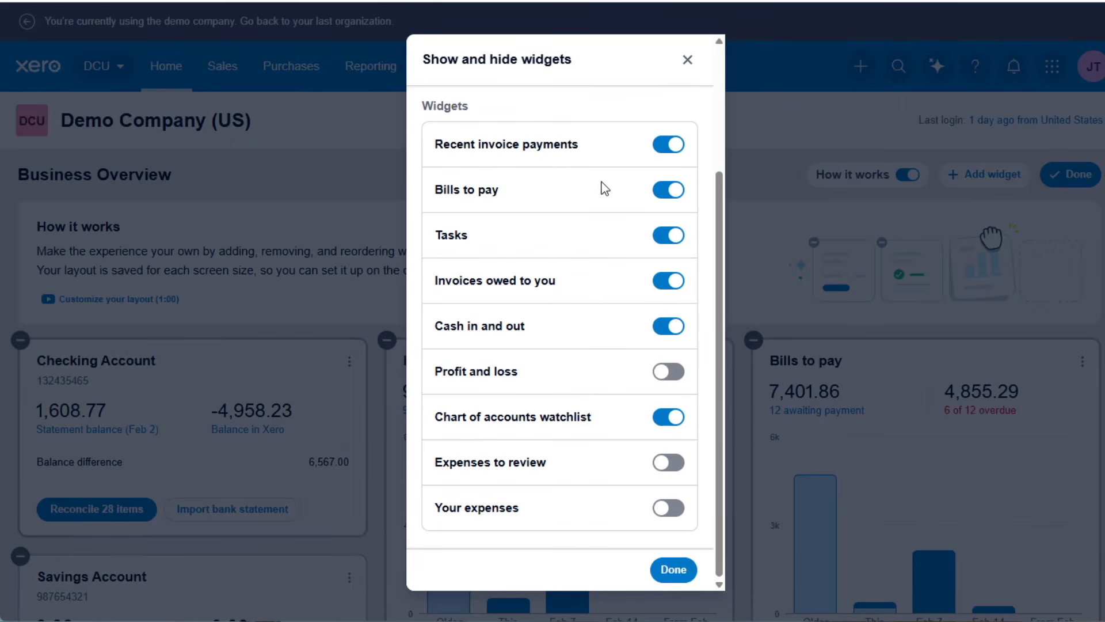
click(664, 511)
click(675, 571)
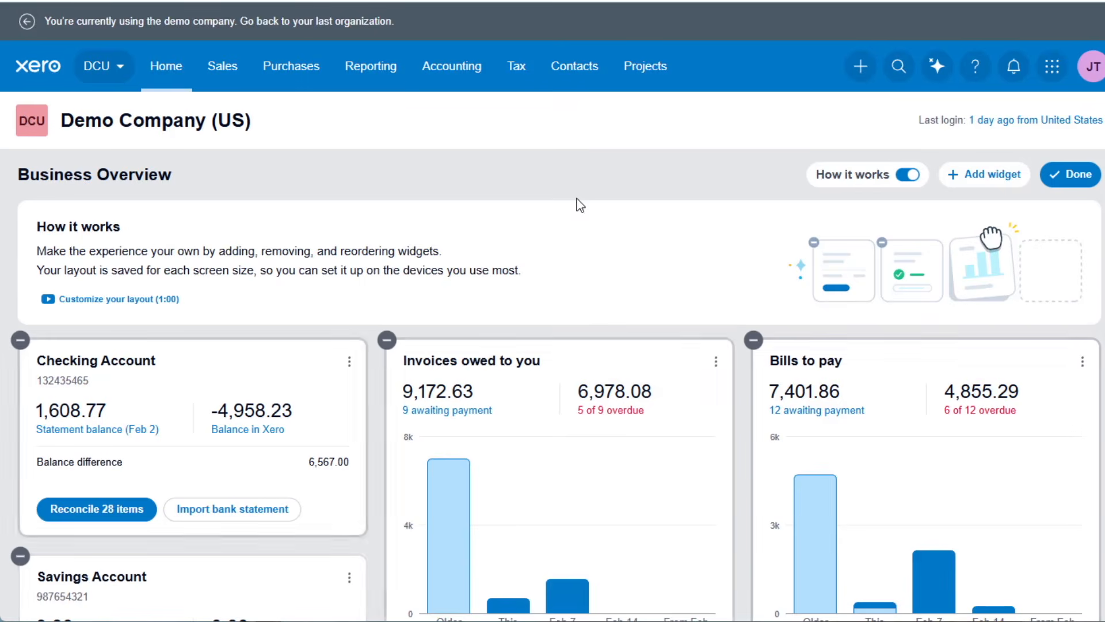
scroll(444, 273, down, 12)
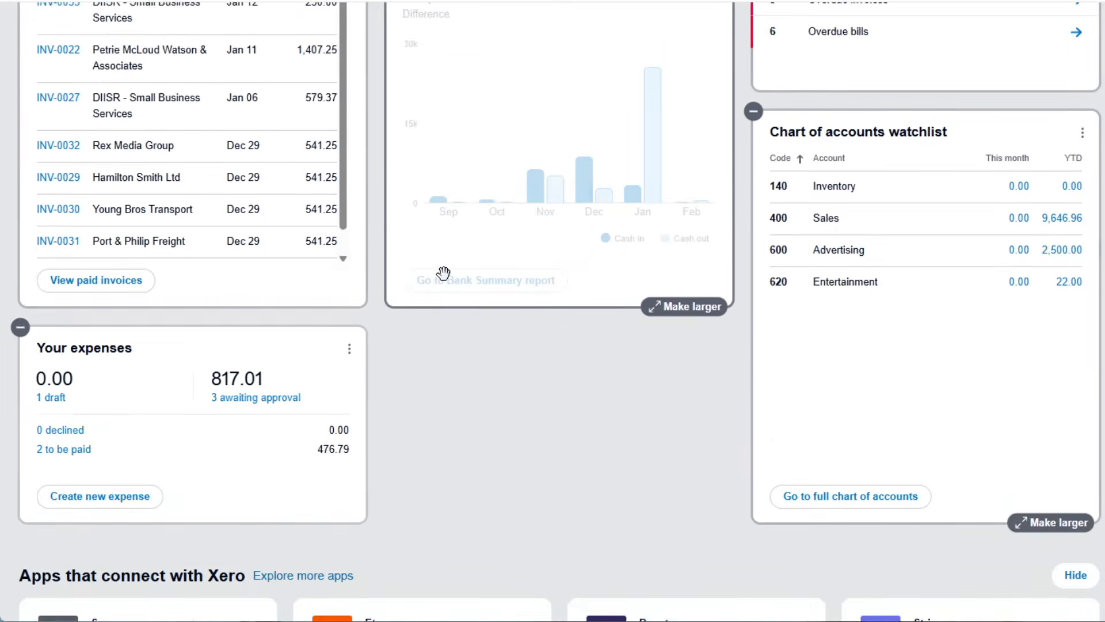
scroll(441, 275, down, 3)
scroll(446, 279, up, 15)
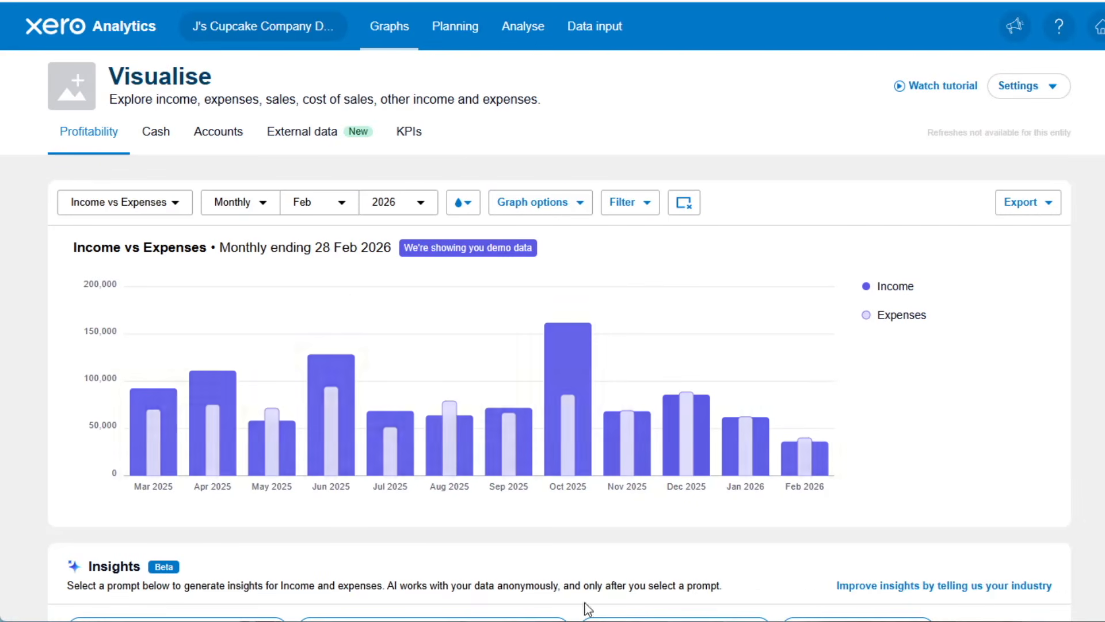
View the Cash in vs Cash out graph in Xero Analytics, and open the Cash flow manager.
click(162, 136)
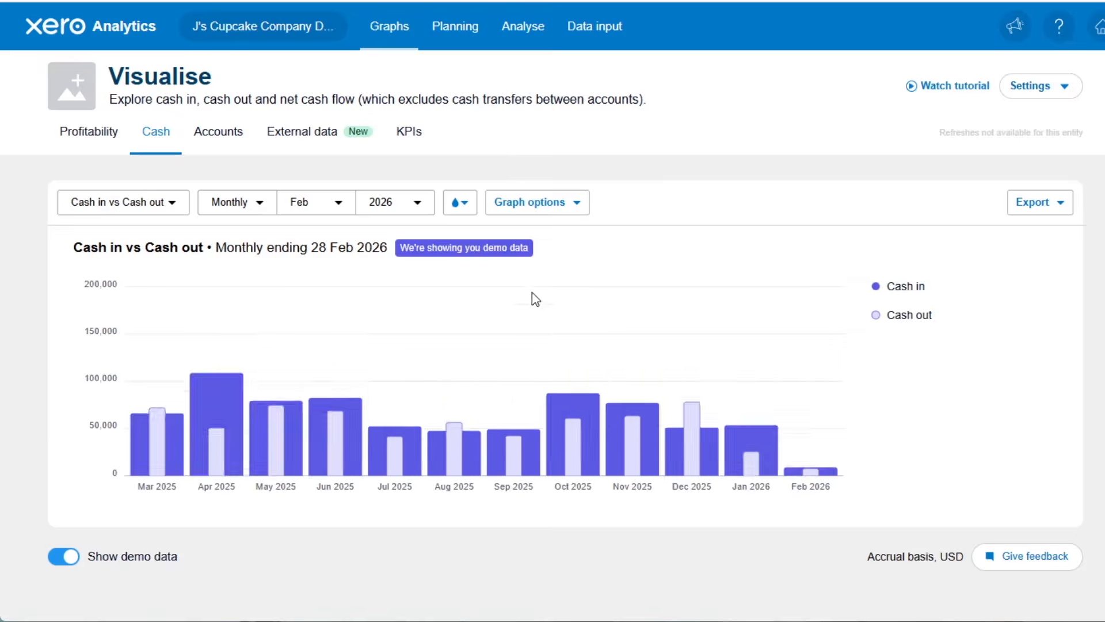
click(455, 28)
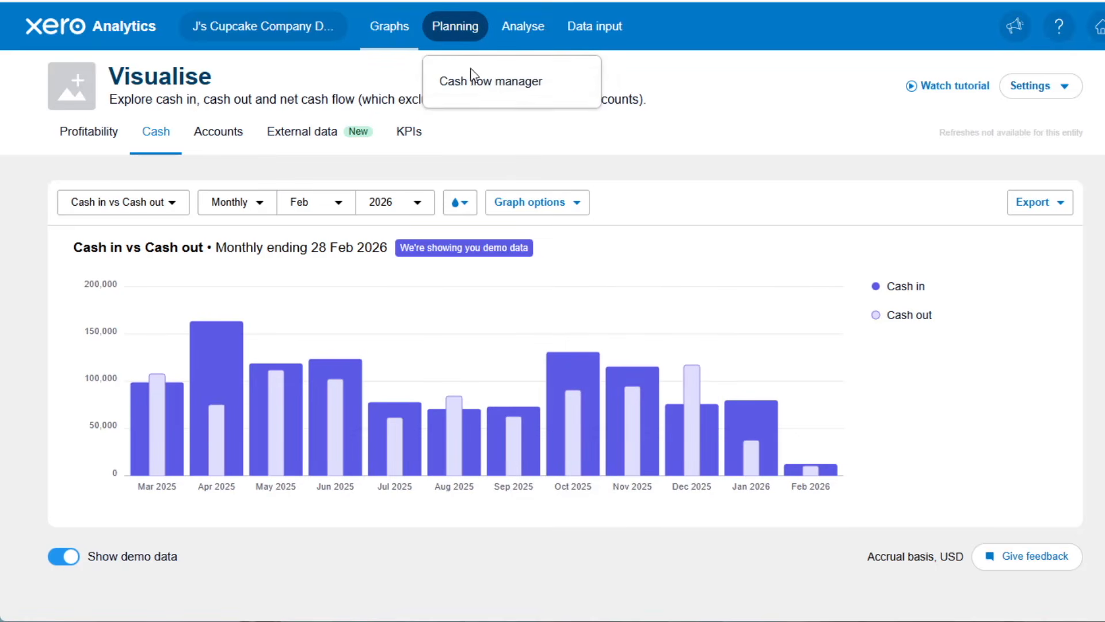
click(476, 83)
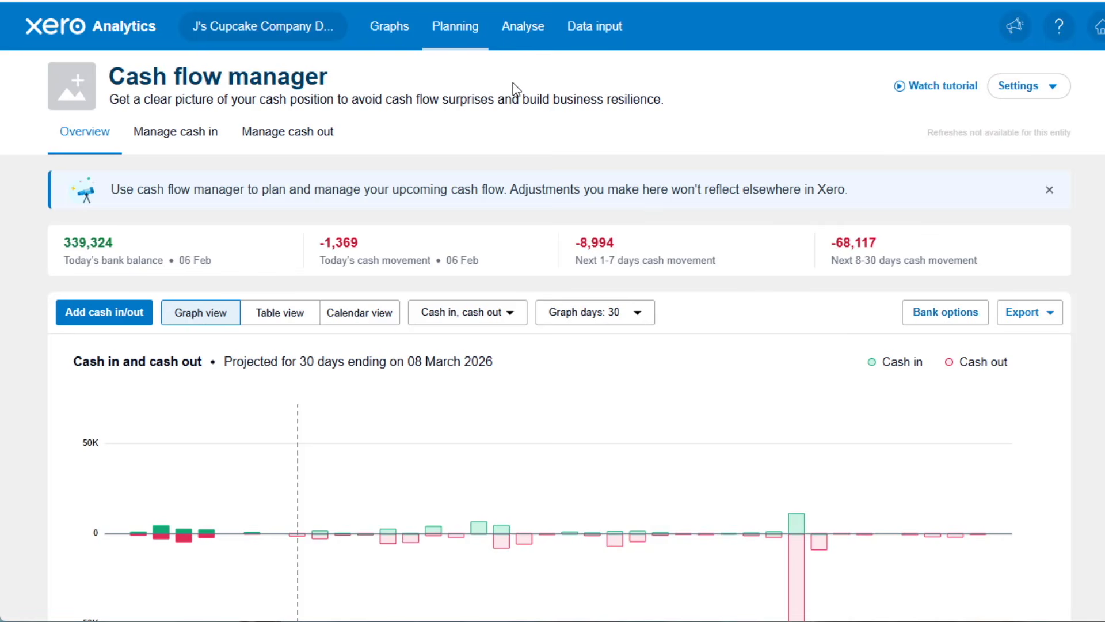
Open the business health scorecards and review the core profitability and liquidity metrics.
click(533, 35)
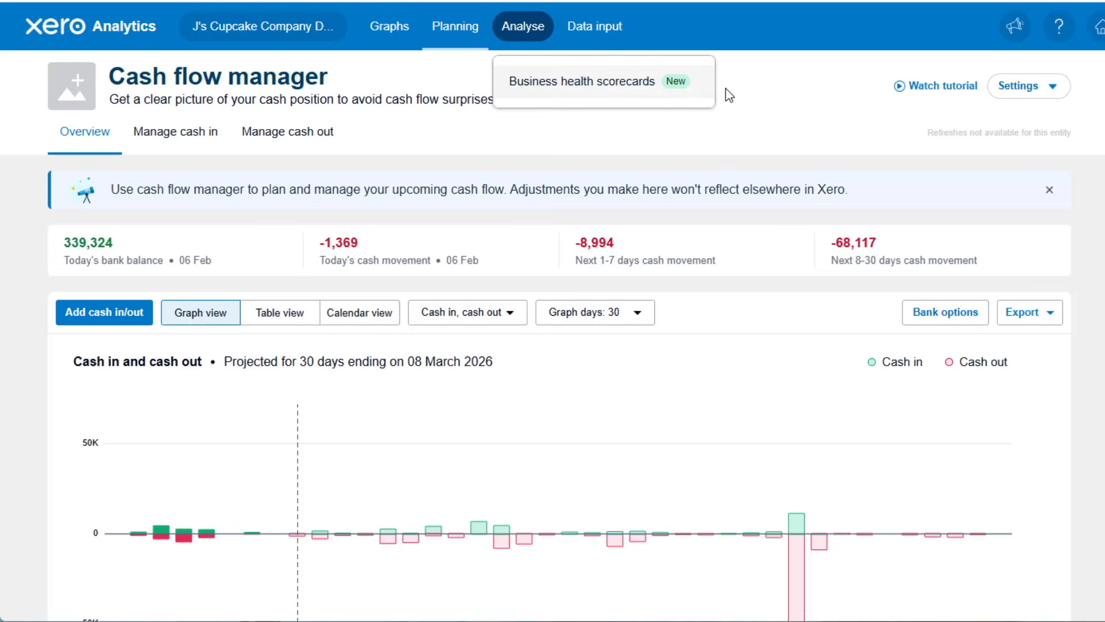
click(603, 91)
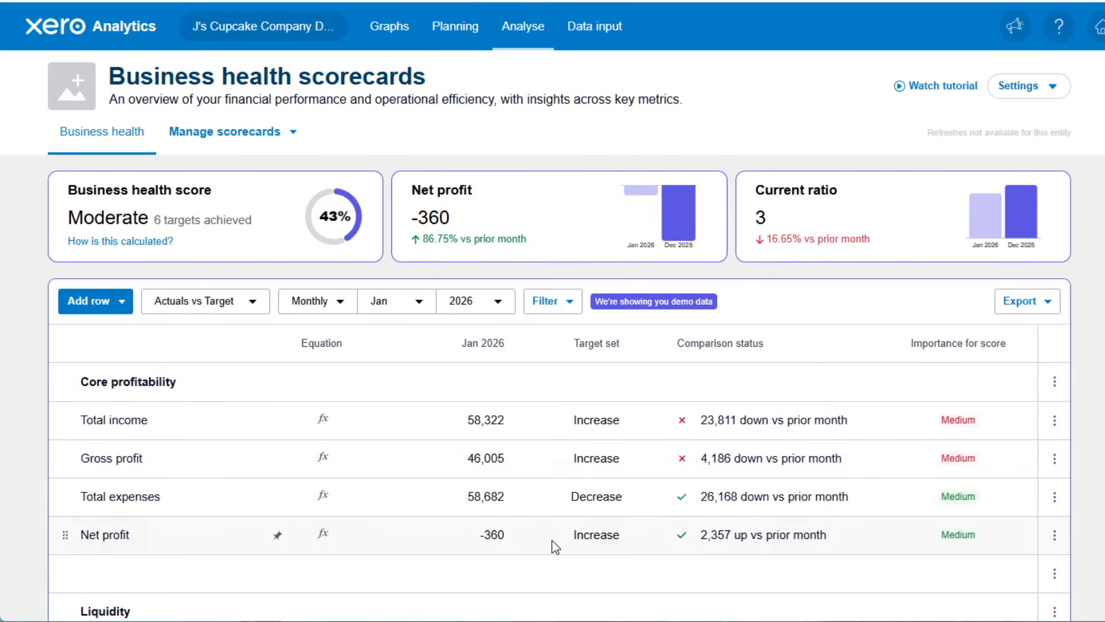
scroll(536, 377, down, 1)
scroll(535, 378, down, 5)
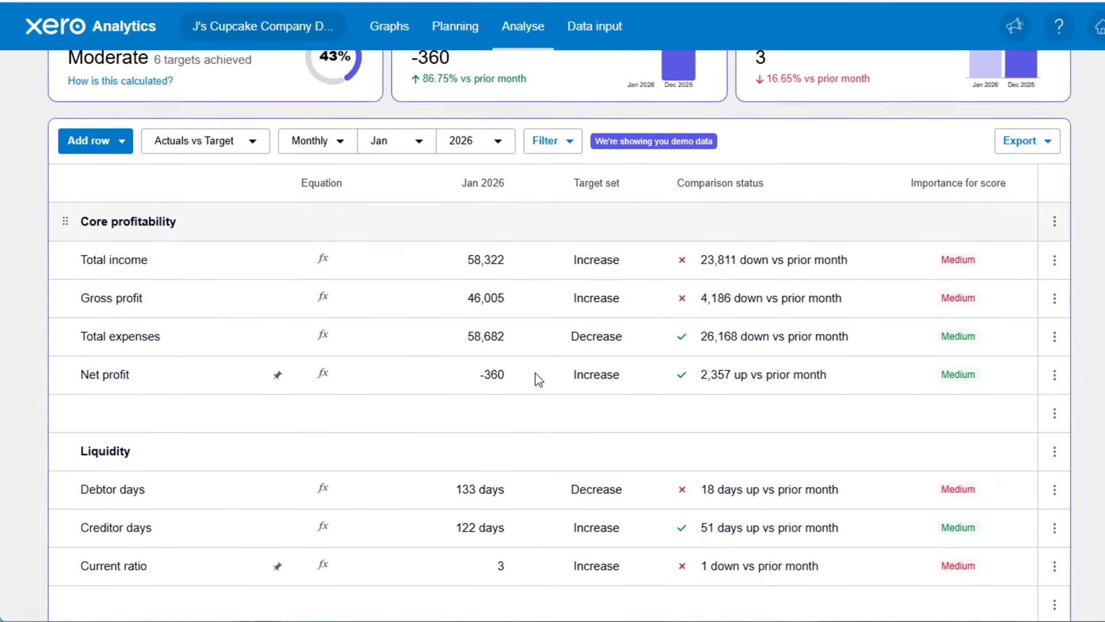
Look through the scorecard metrics, then open the Total income metric for editing and proceed to managing its criteria.
scroll(668, 398, down, 3)
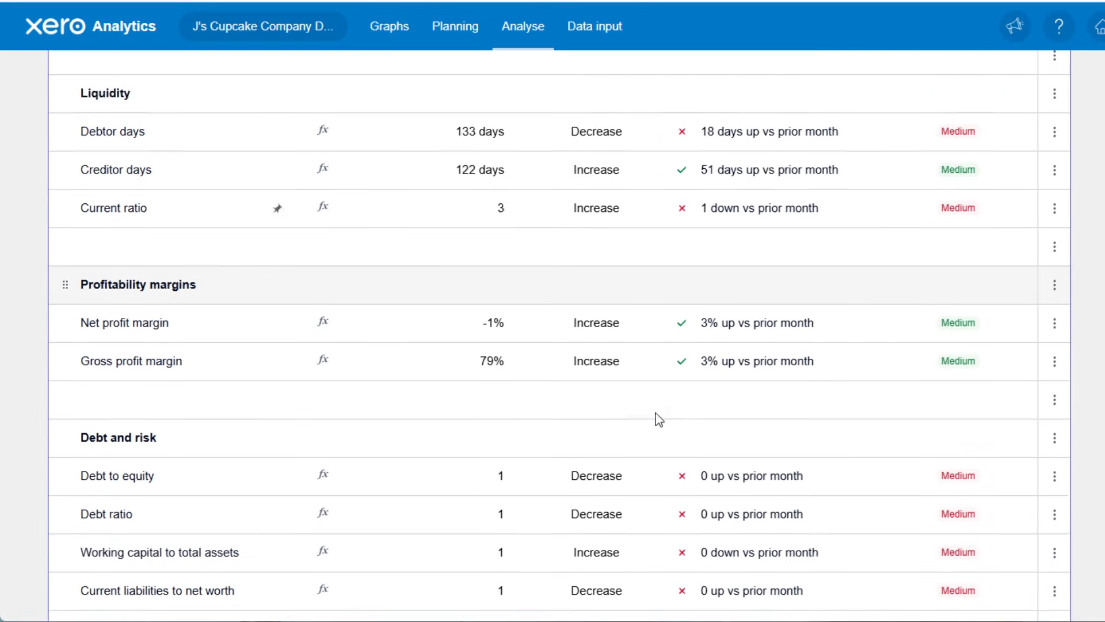
scroll(547, 483, up, 3)
scroll(550, 466, up, 7)
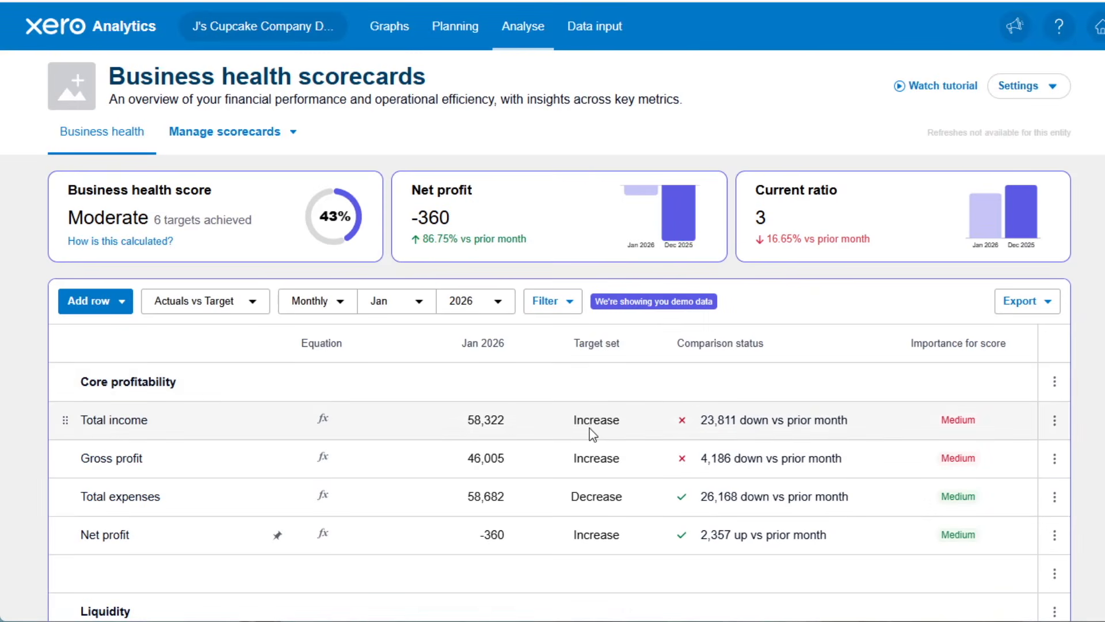
click(1055, 423)
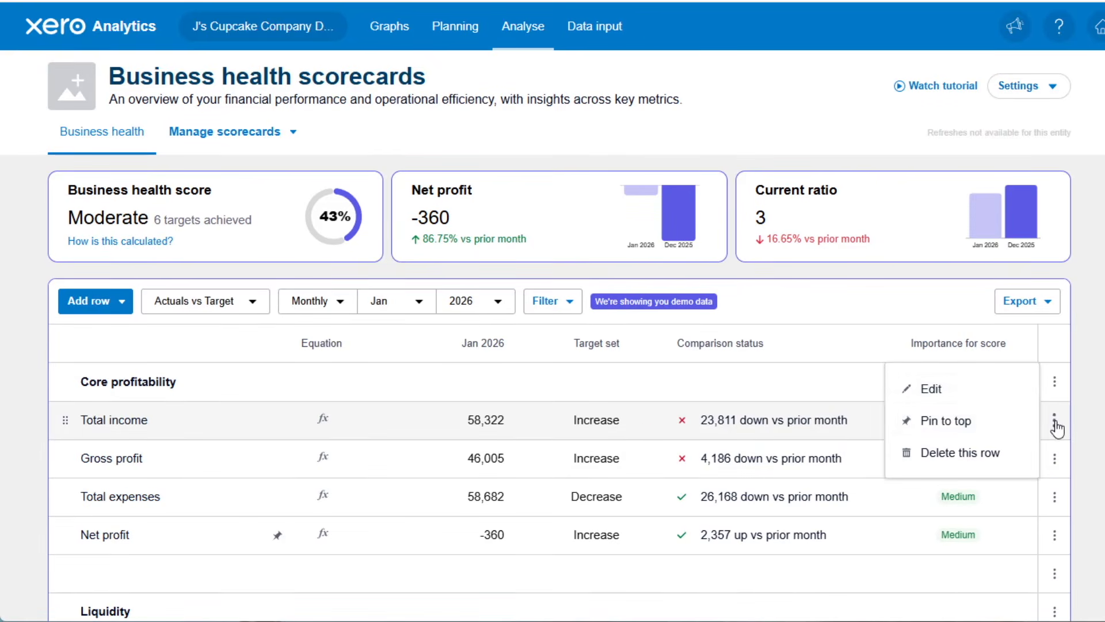
click(942, 389)
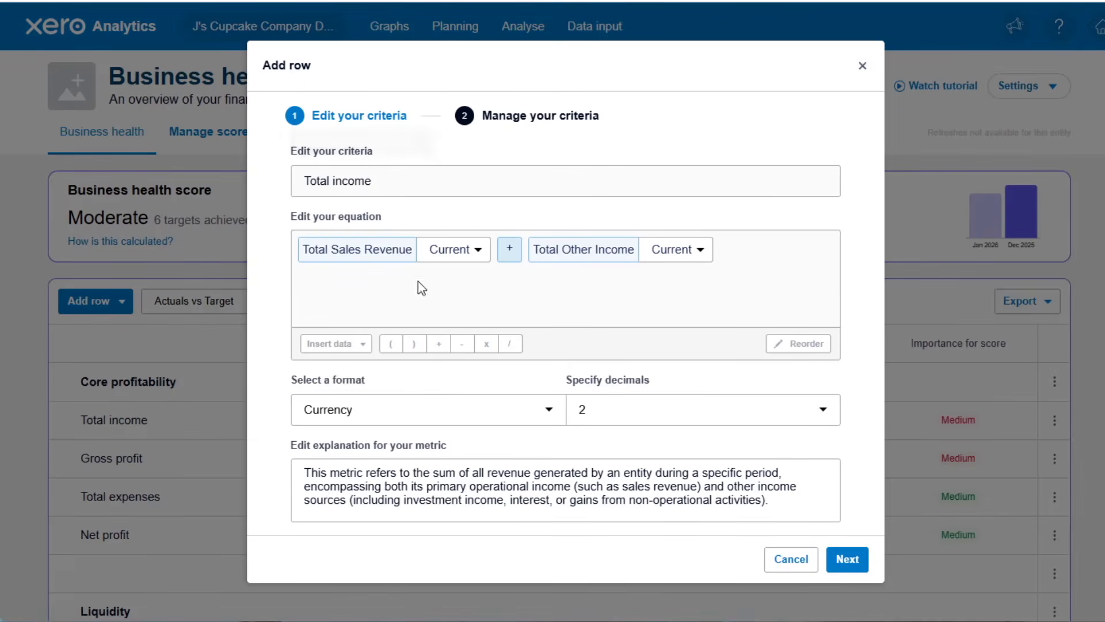
click(832, 560)
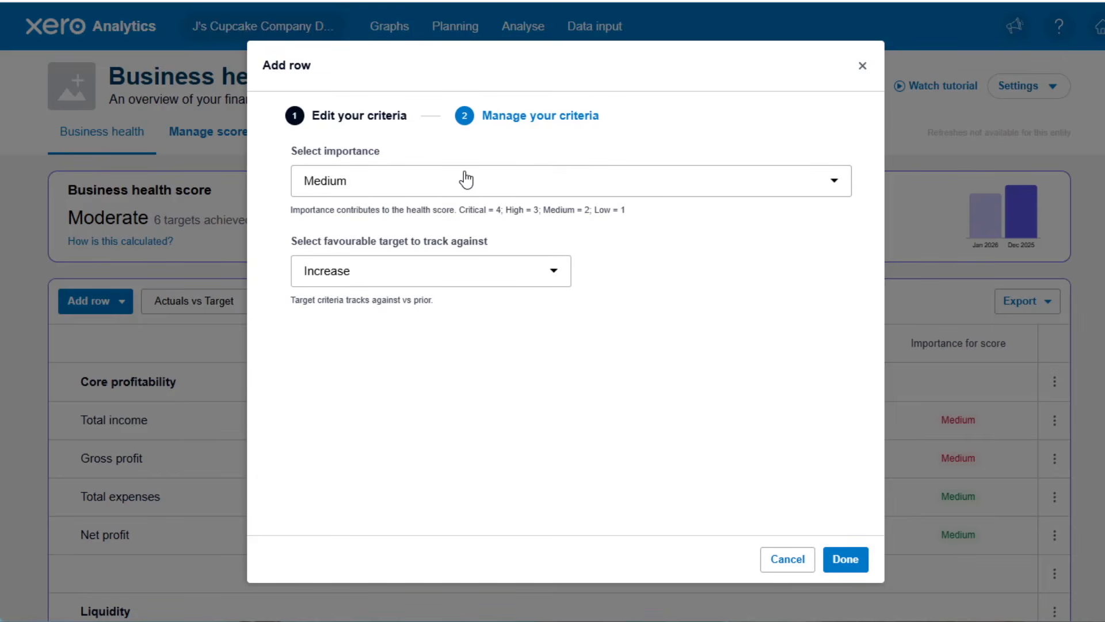
Set Total income's importance to High with a set target of 10000, success being above it, and save the metric.
click(573, 193)
click(344, 281)
click(562, 280)
click(344, 410)
click(641, 265)
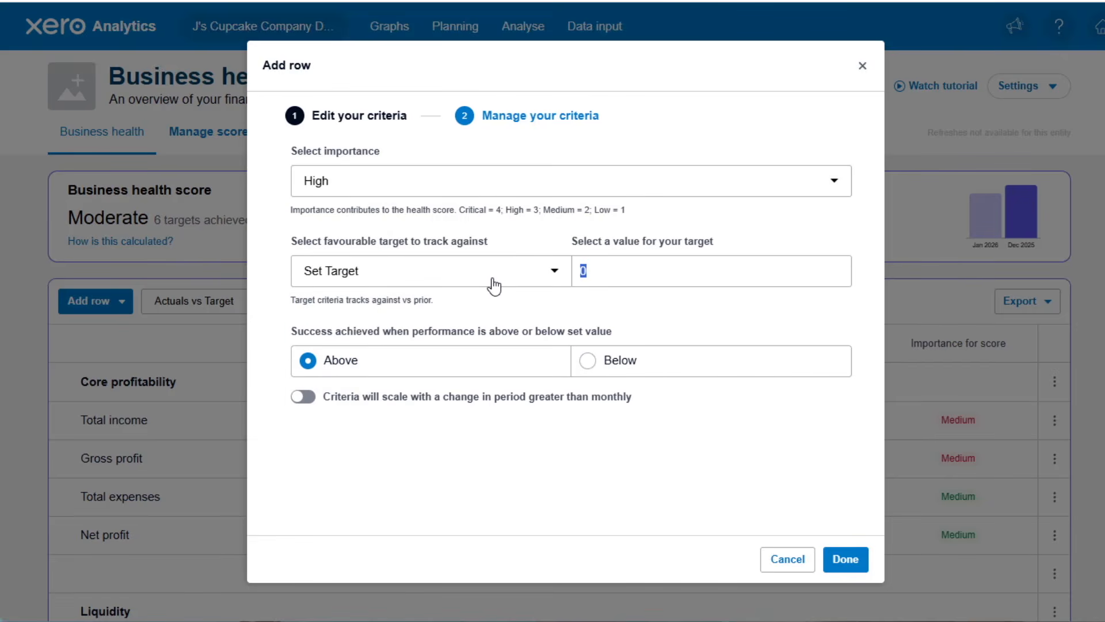
text(10000)
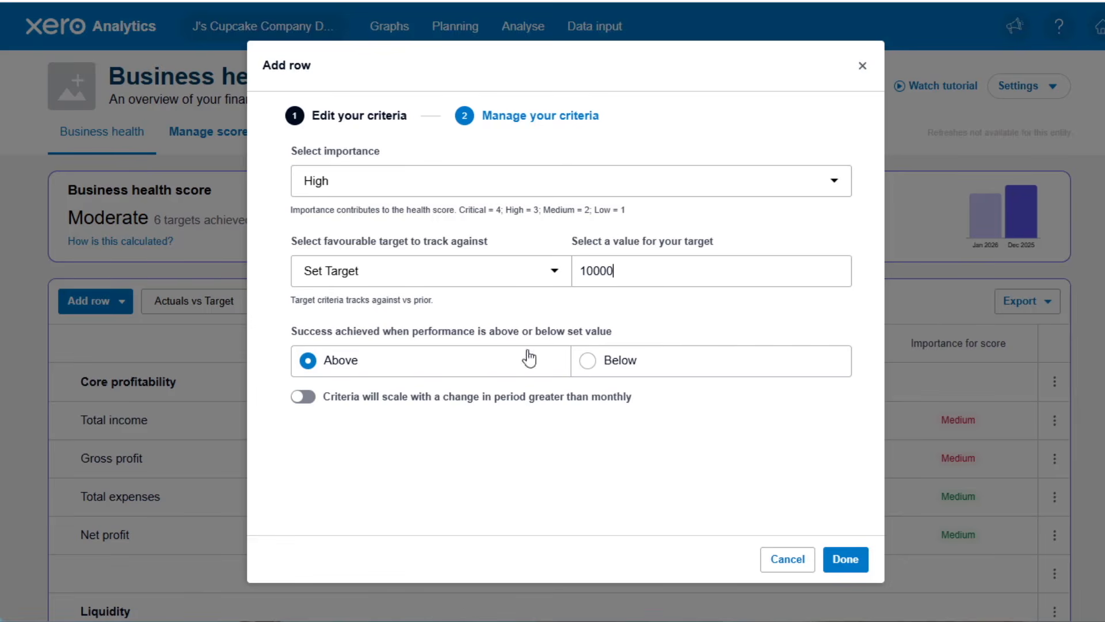
click(844, 561)
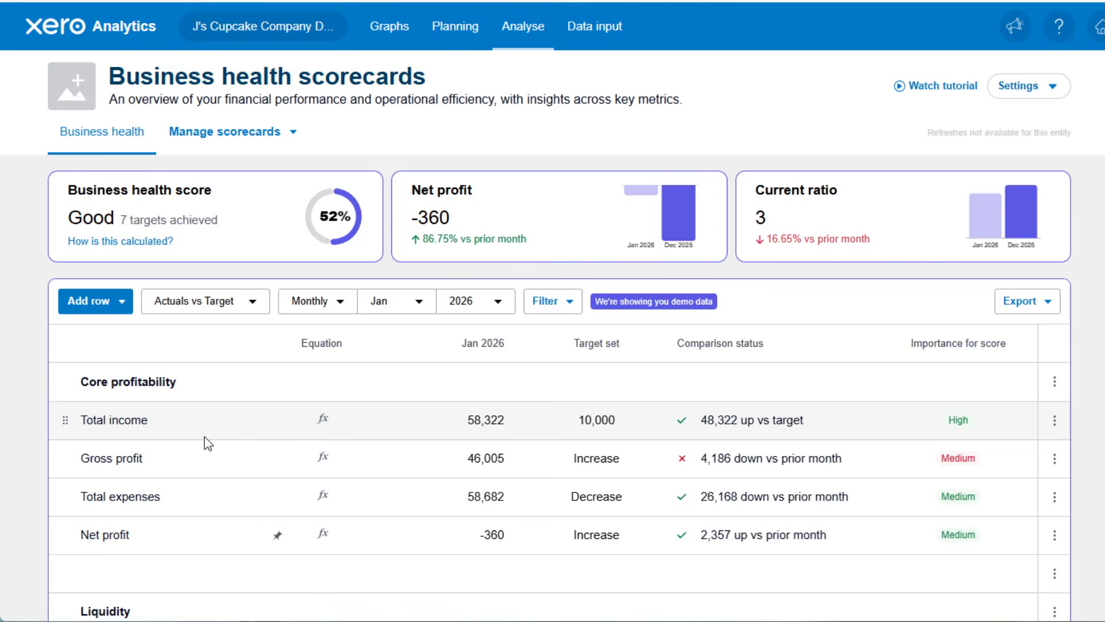
Browse the pre-built metrics available for a new row under Working capital, Profitability, Cash flow, and Debt and risk.
scroll(440, 461, down, 10)
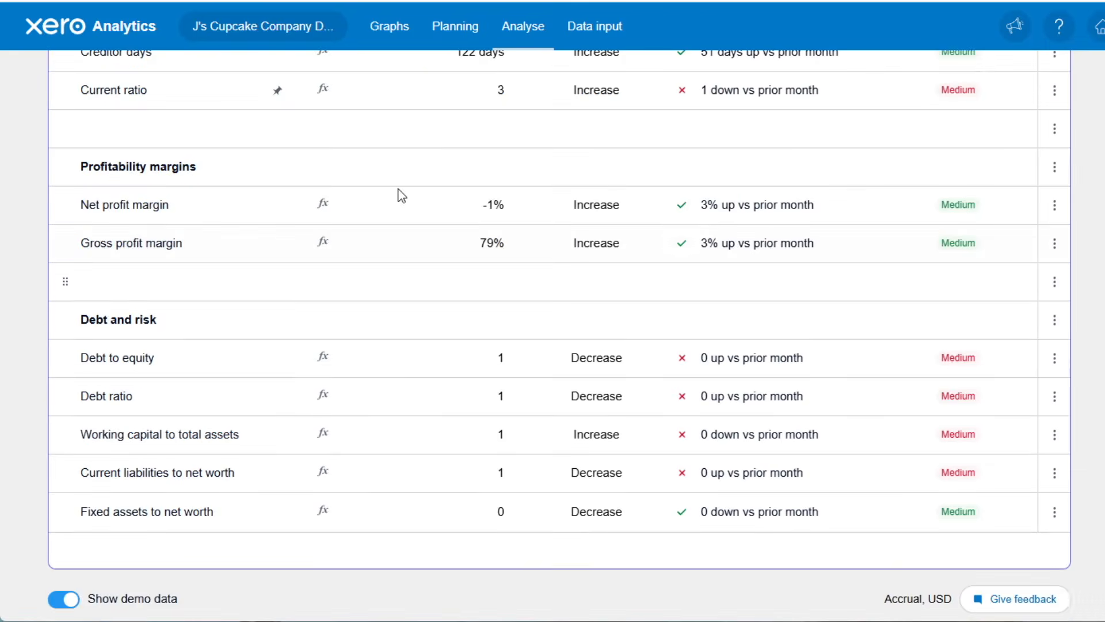
scroll(464, 419, up, 10)
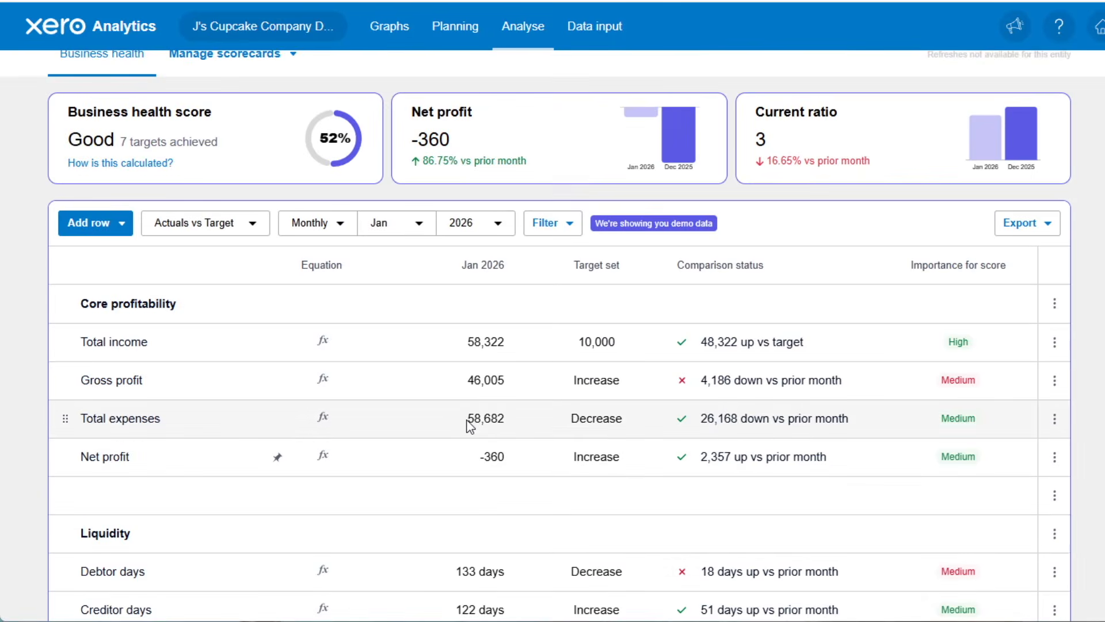
scroll(471, 427, up, 2)
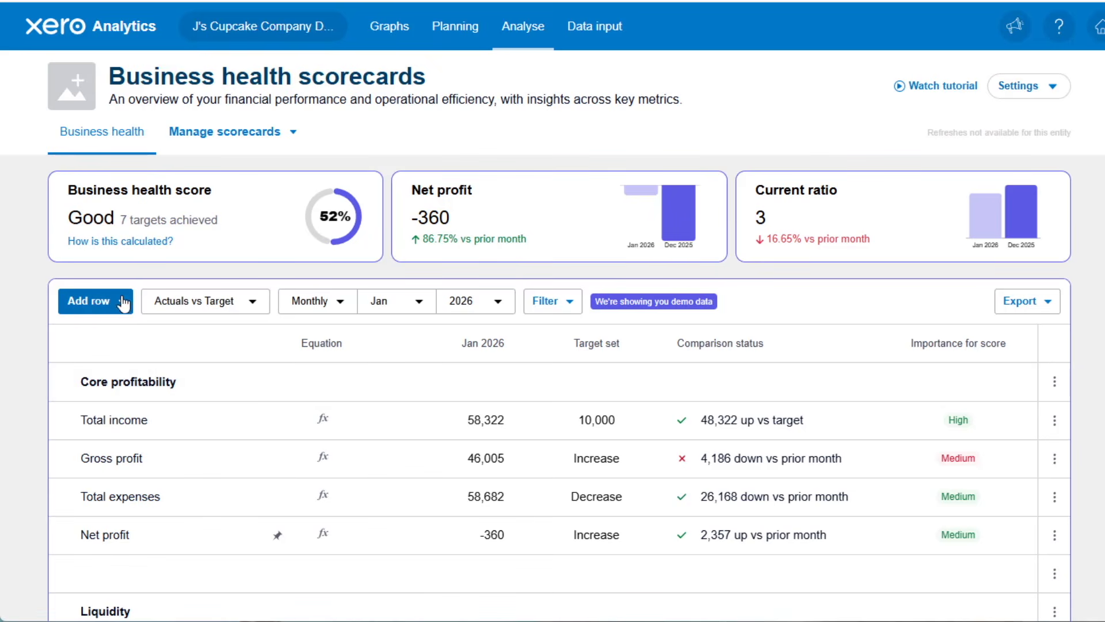
click(93, 305)
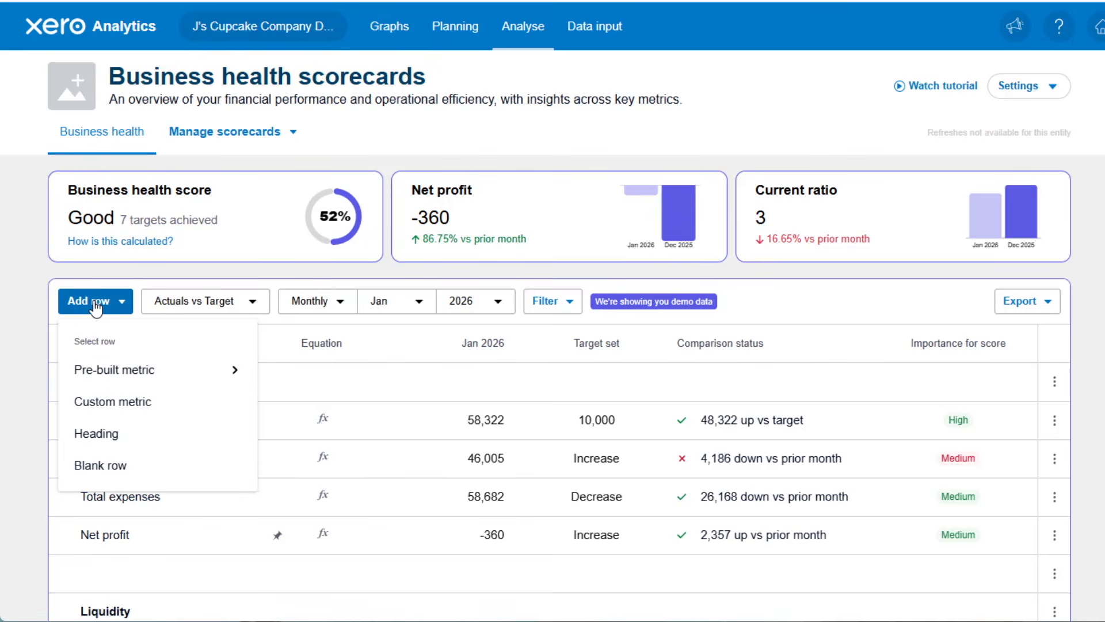
click(152, 378)
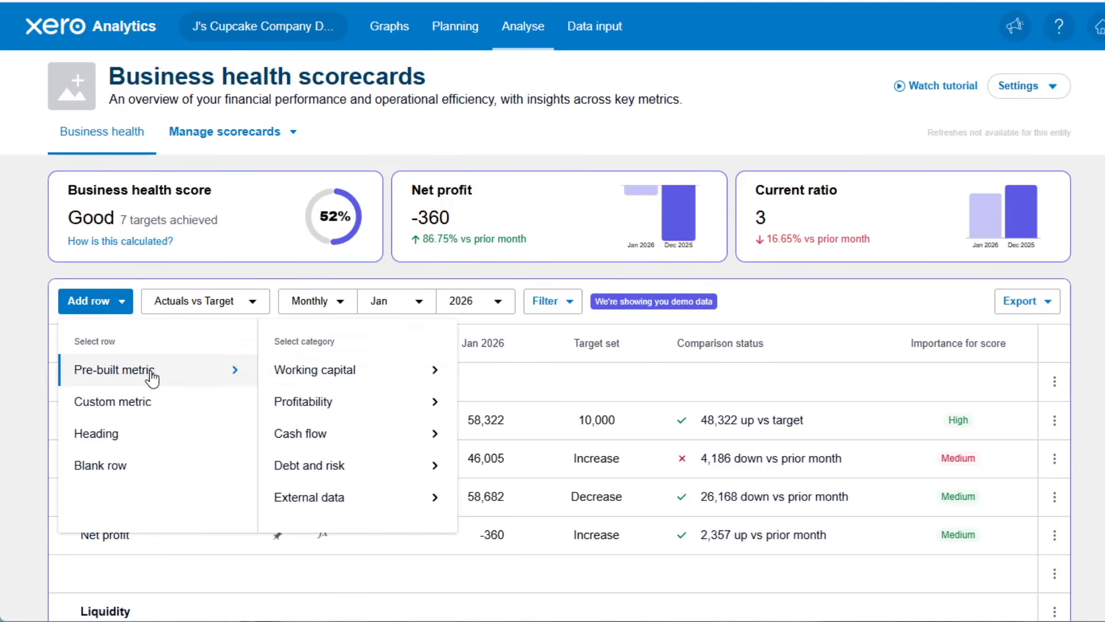
click(364, 380)
click(354, 404)
click(347, 438)
click(345, 468)
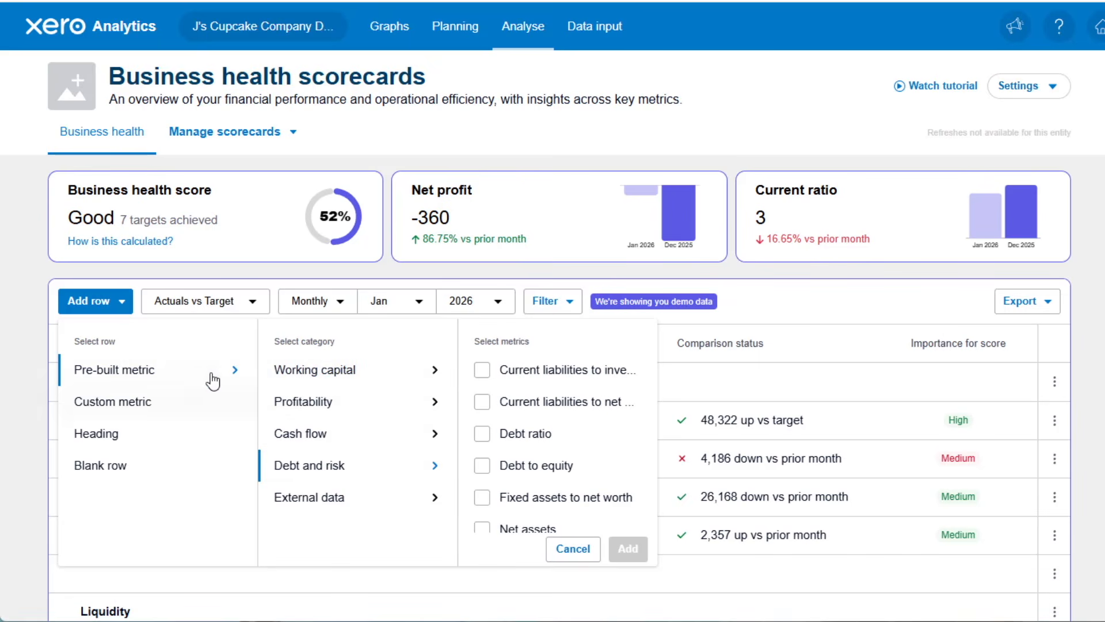
Start a custom metric row named "Total Wages as a % of Income".
click(126, 406)
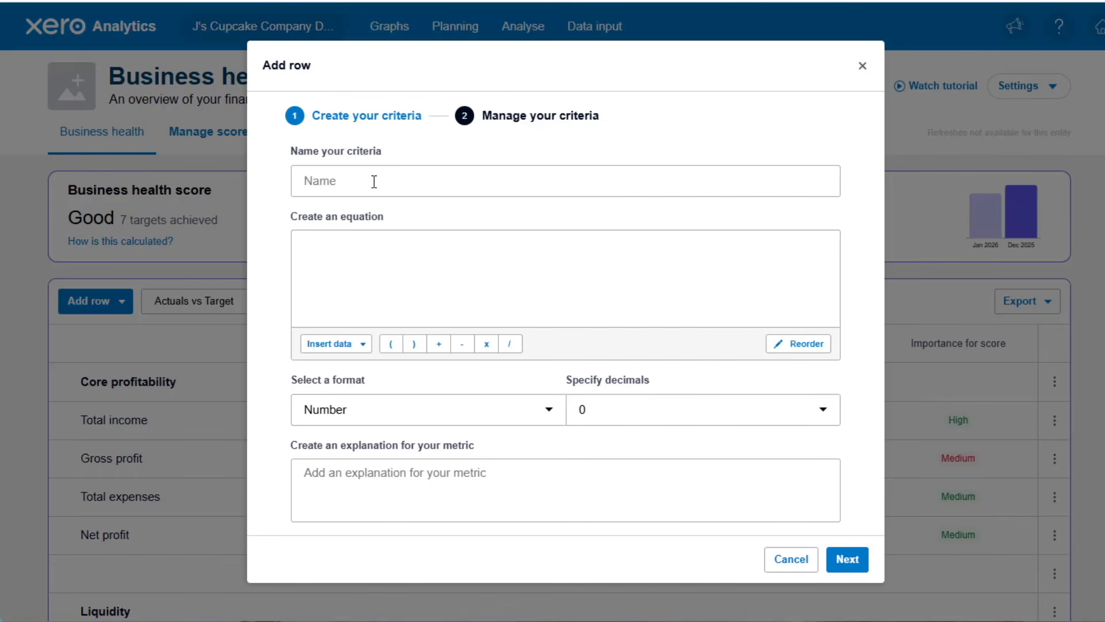
text(Total Wages as a % of Income)
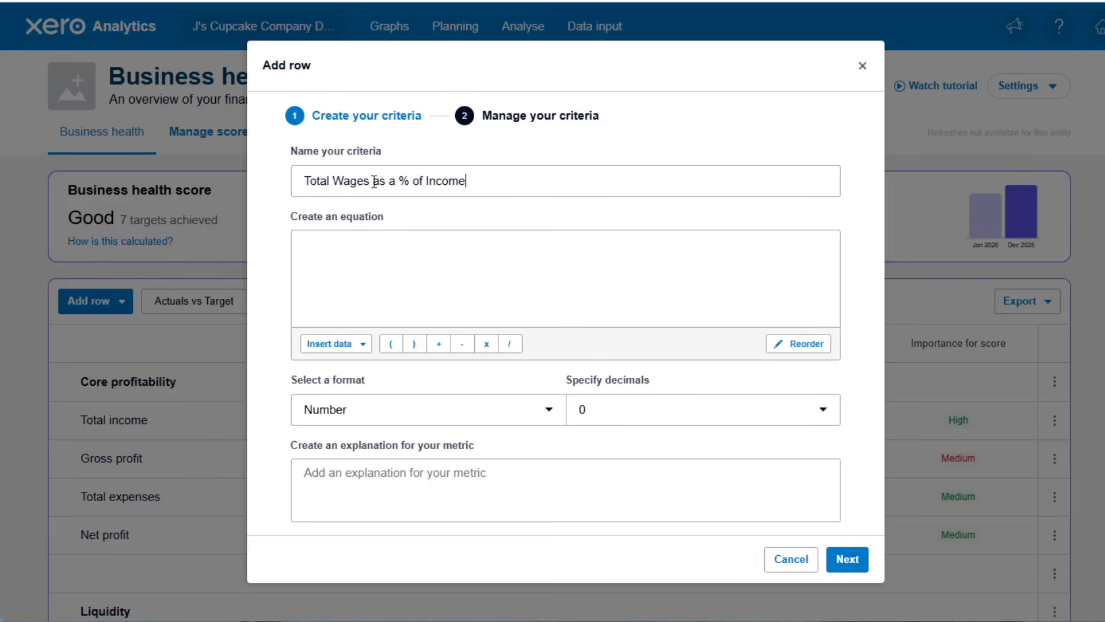
click(354, 253)
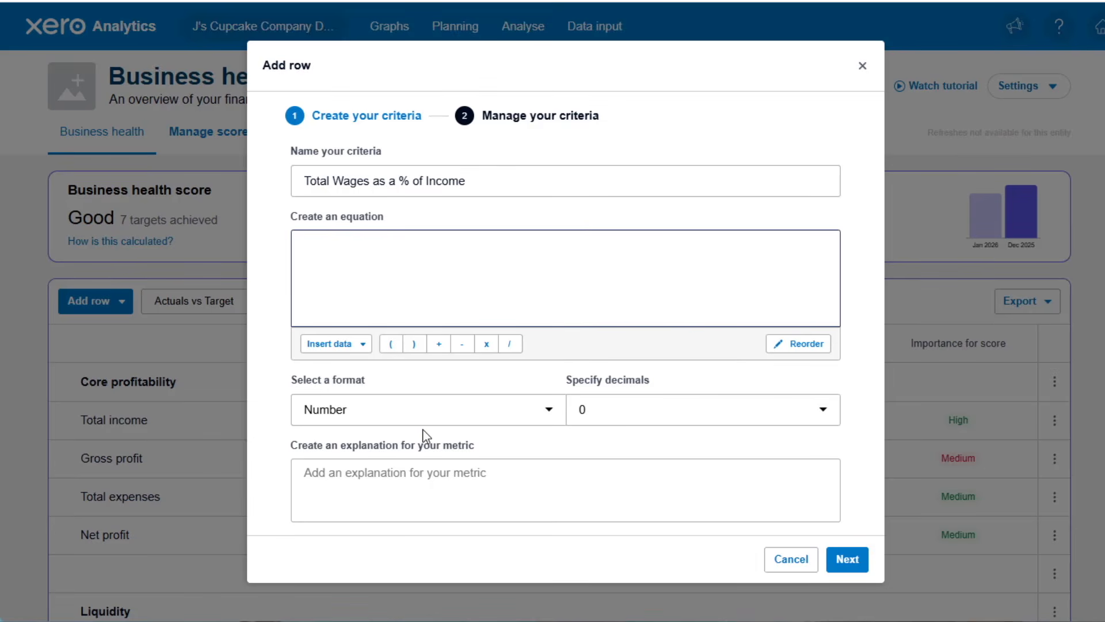
Insert Wages & Salaries from the P&L Operating Expenses accounts into the metric's equation.
click(364, 345)
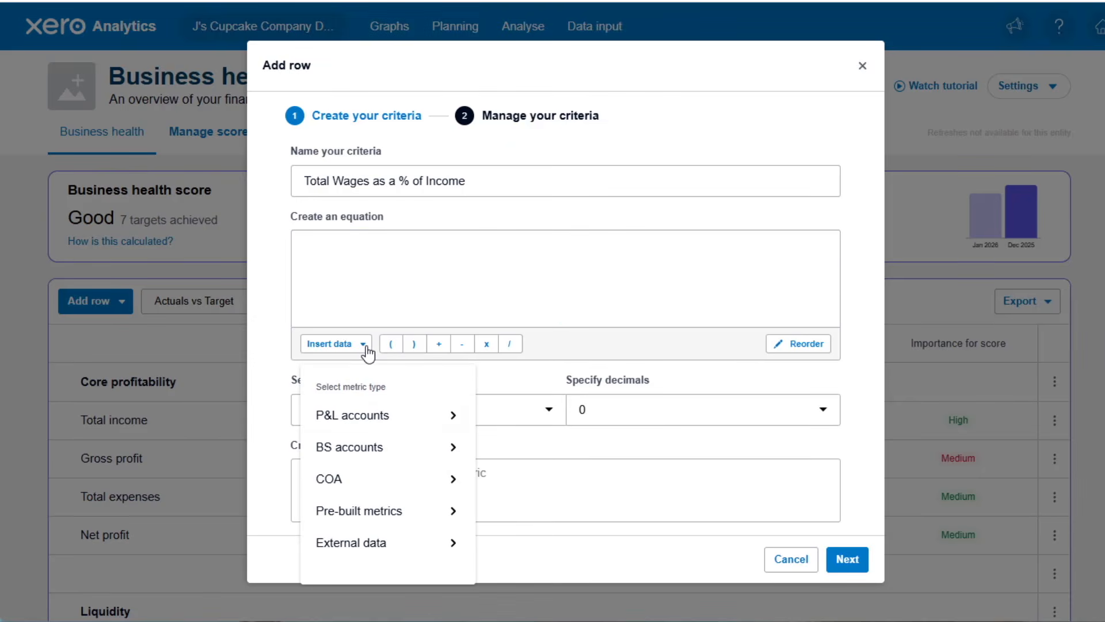
click(421, 425)
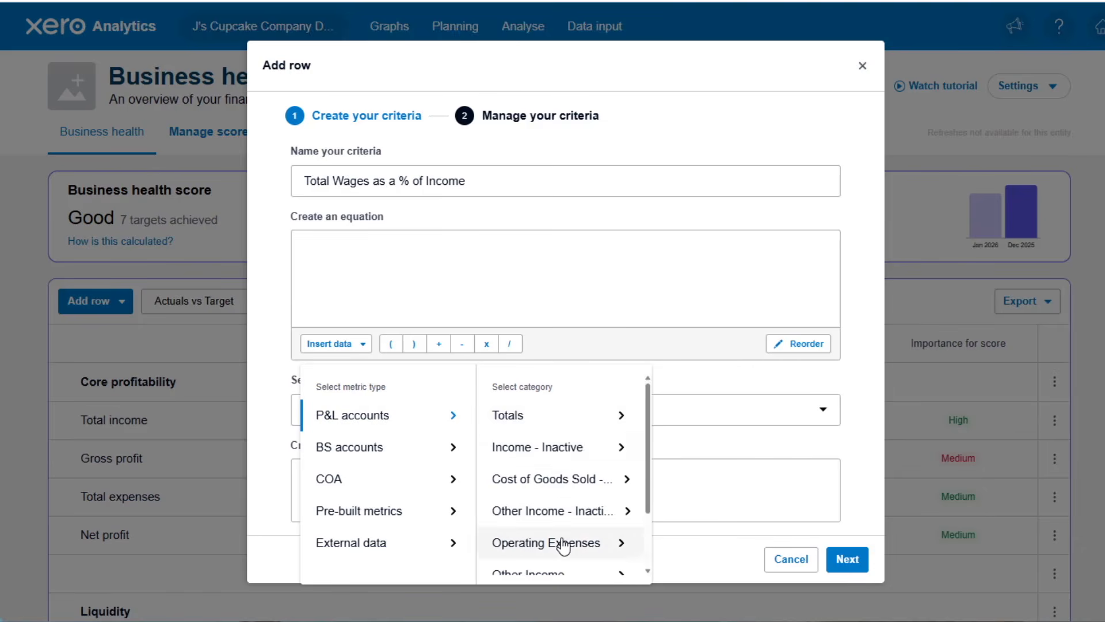
click(595, 544)
scroll(740, 487, down, 10)
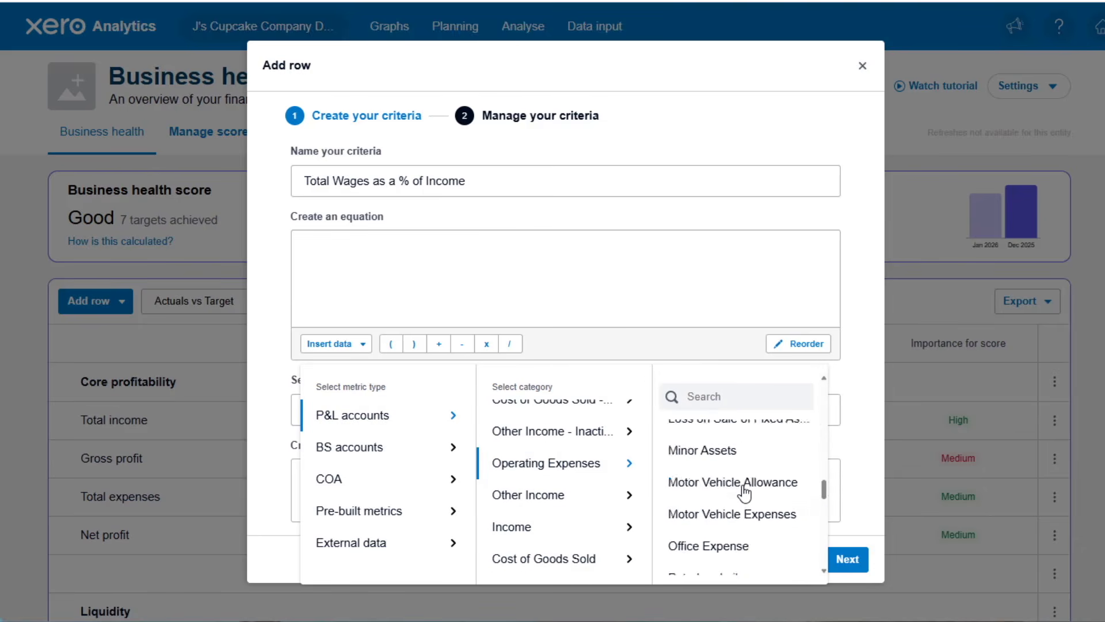
click(719, 558)
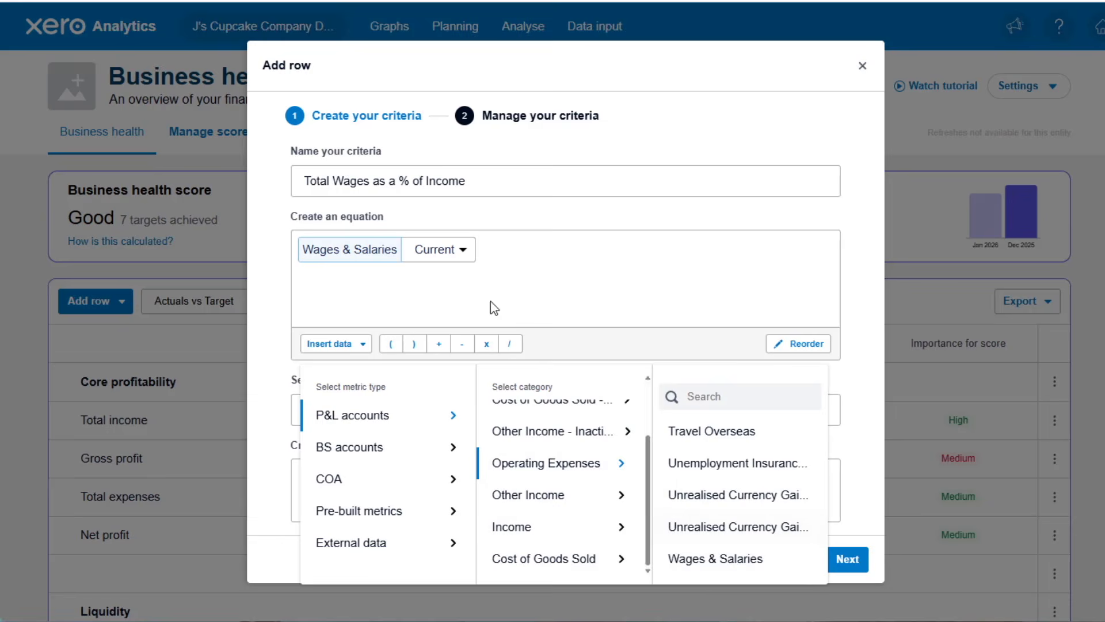
Divide Wages & Salaries by total income (Total Sales Revenue) from the P&L totals in the metric's equation.
click(509, 345)
click(363, 345)
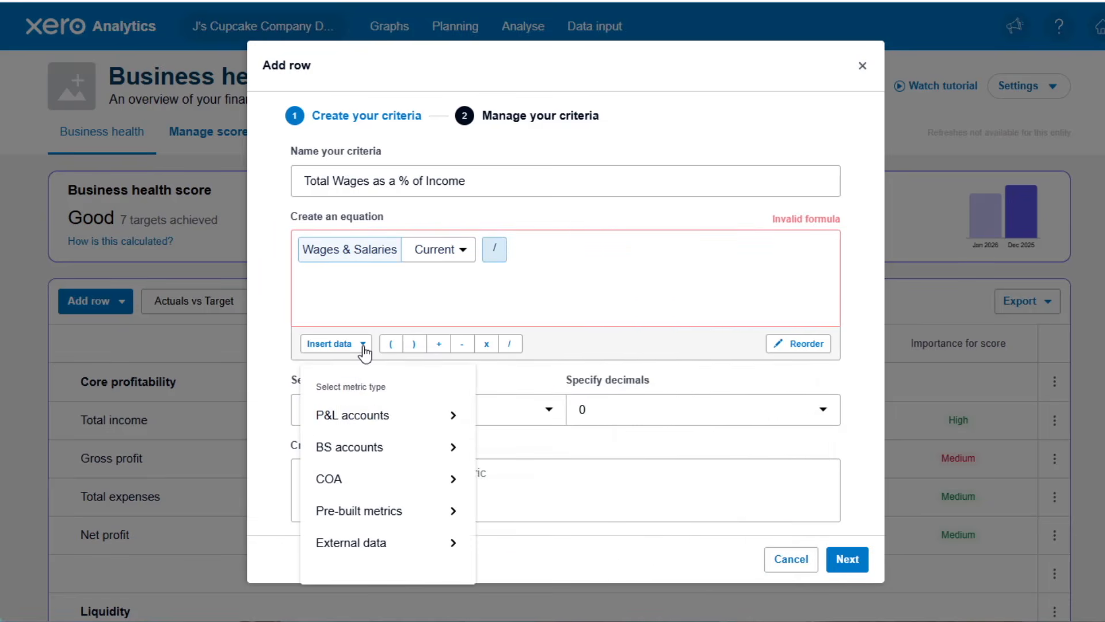
click(384, 414)
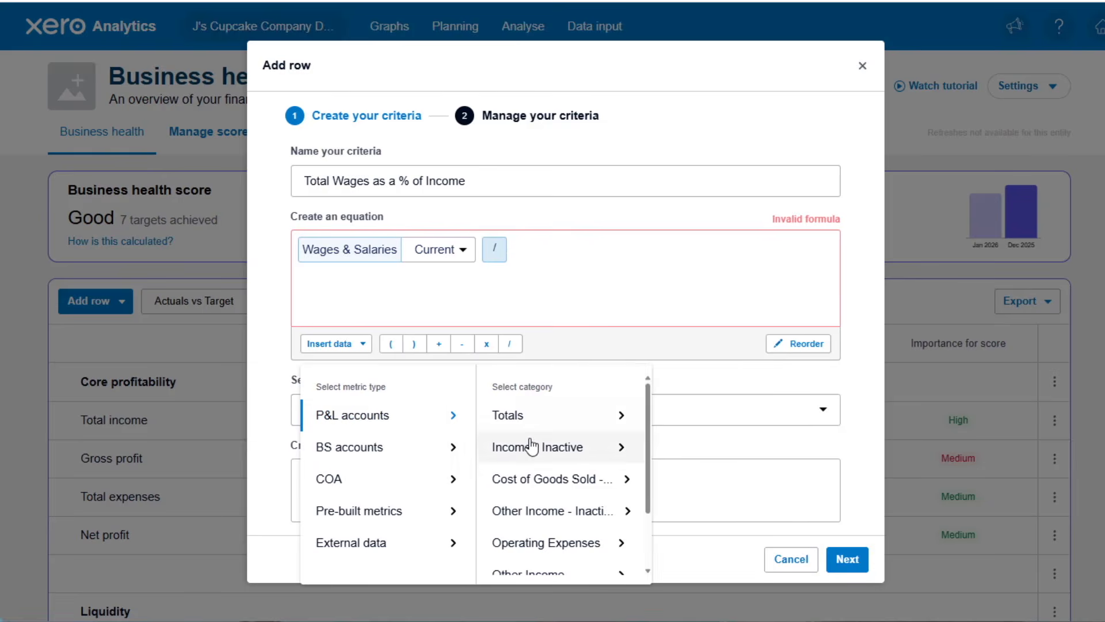
click(561, 423)
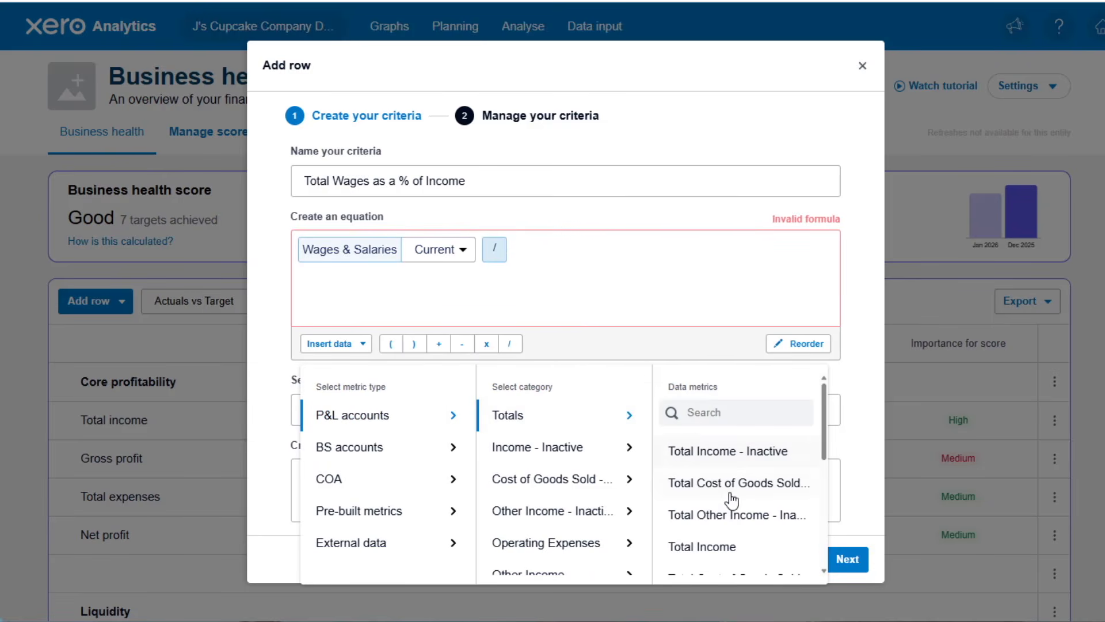
click(702, 546)
click(403, 271)
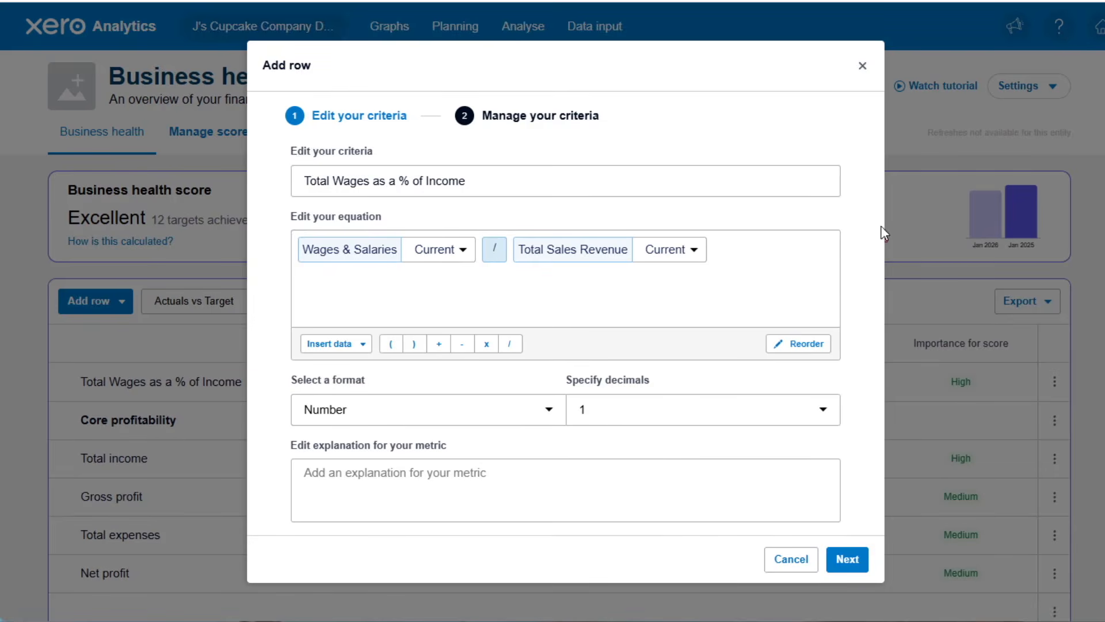
Set the custom metric's format to Percentage with 1 decimal and proceed to managing its criteria.
click(509, 410)
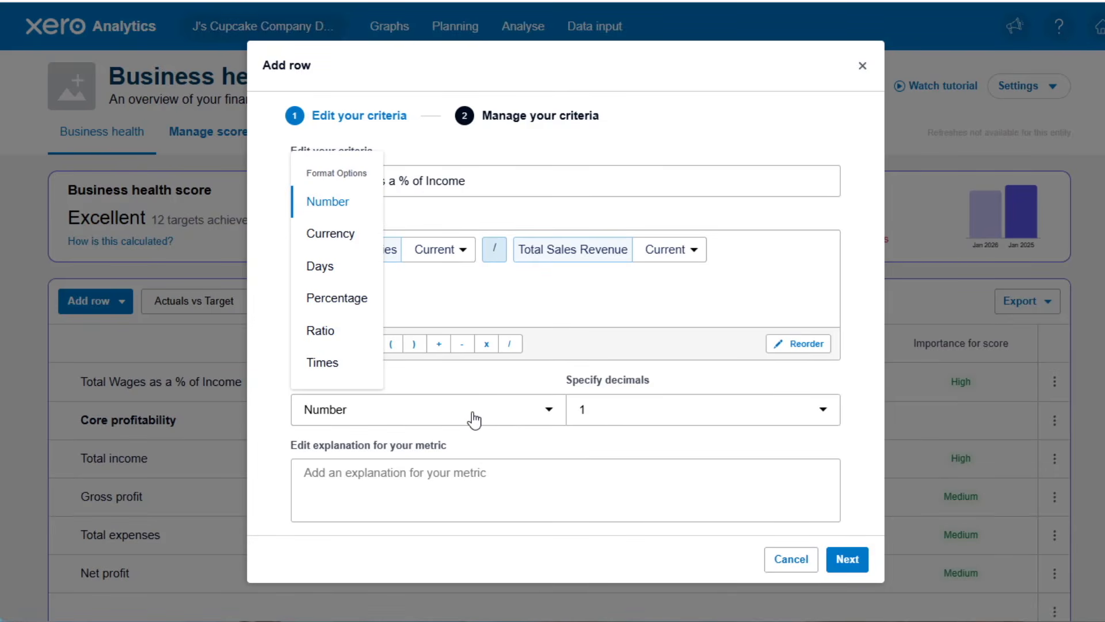
click(324, 298)
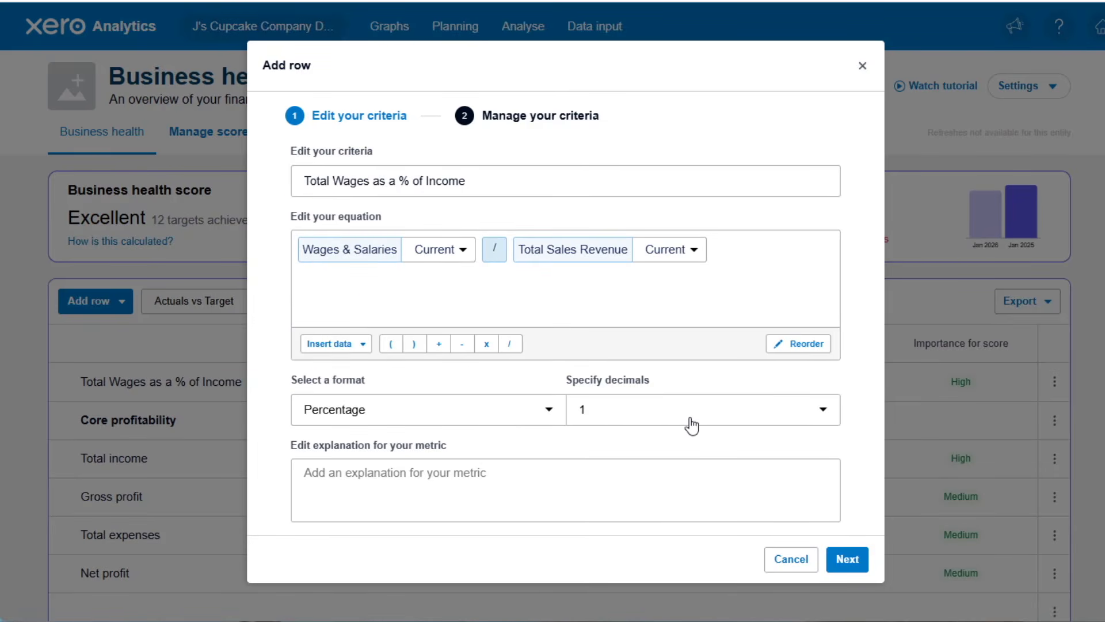
click(615, 418)
click(614, 417)
click(846, 559)
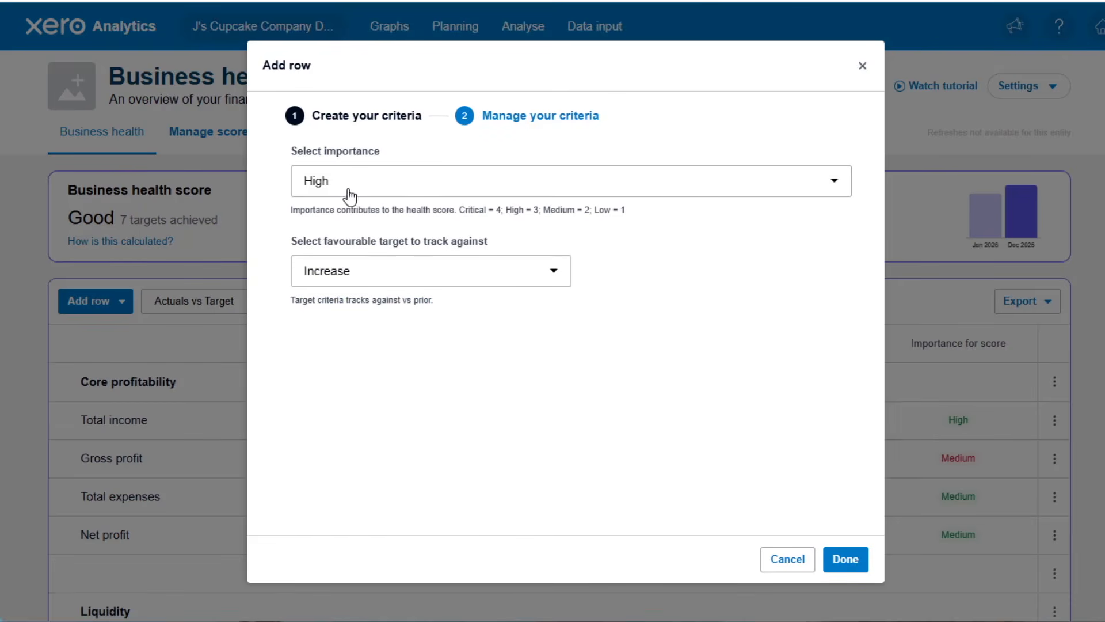
Give the custom wages metric a set target of 40, with success achieved below it, and add it to the scorecard.
click(378, 282)
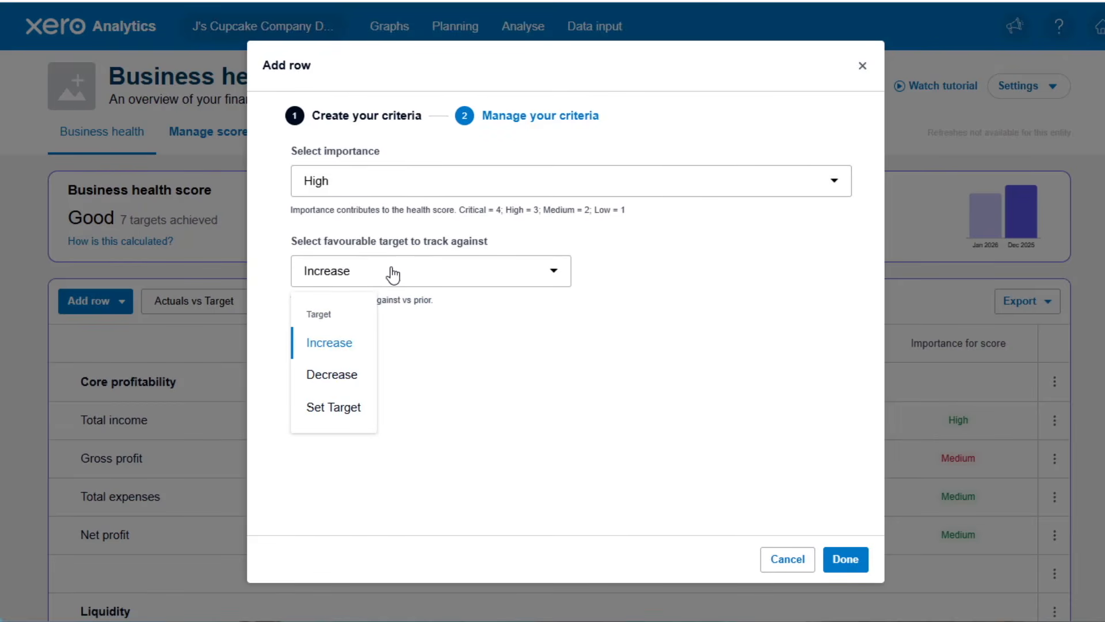
click(329, 409)
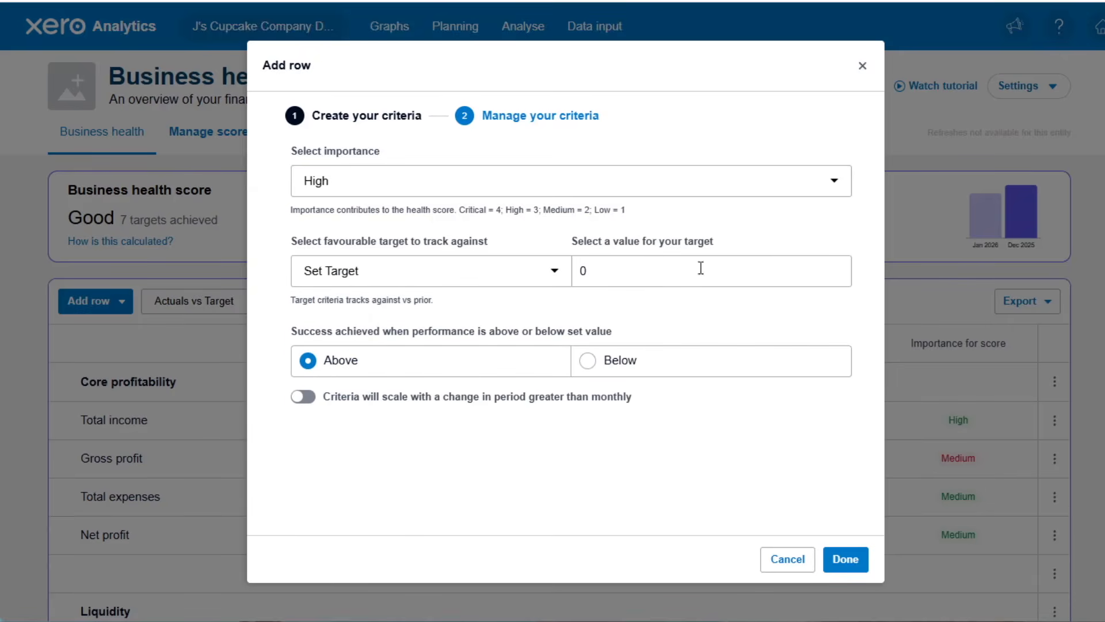
click(608, 273)
text(40)
click(626, 363)
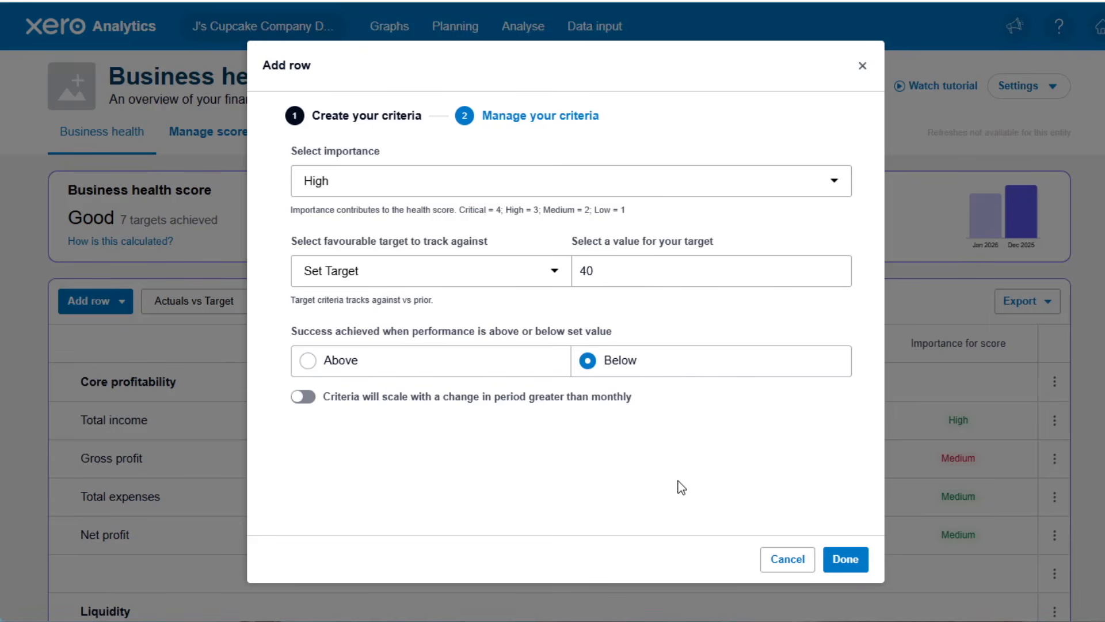
click(845, 559)
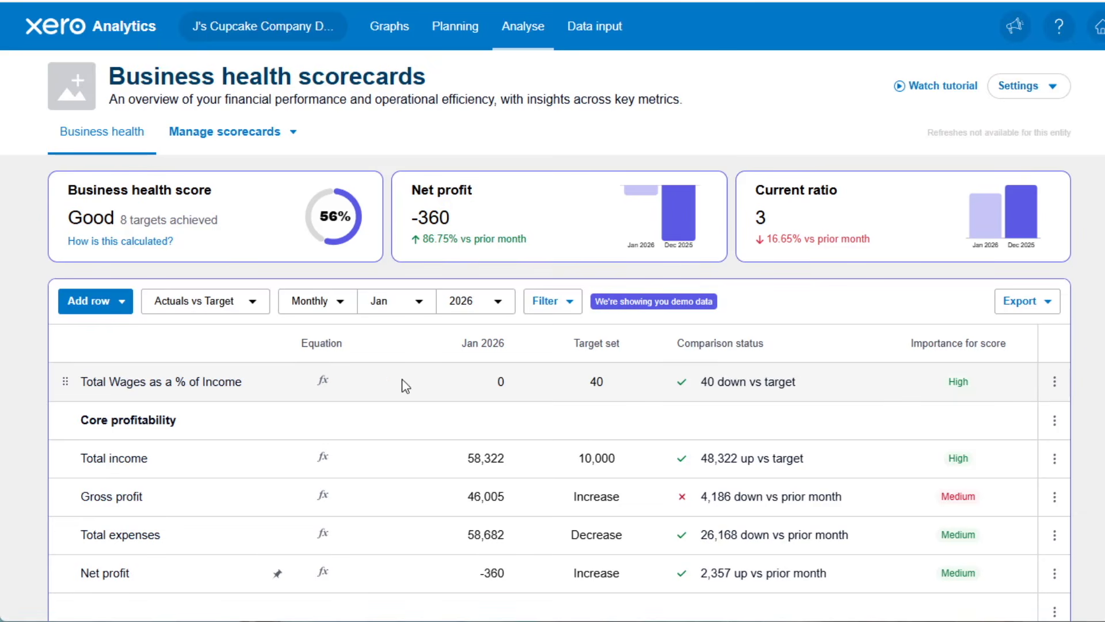
Switch the scorecard frequency to Annual (12 months) and review the metrics for that period.
click(323, 382)
click(988, 386)
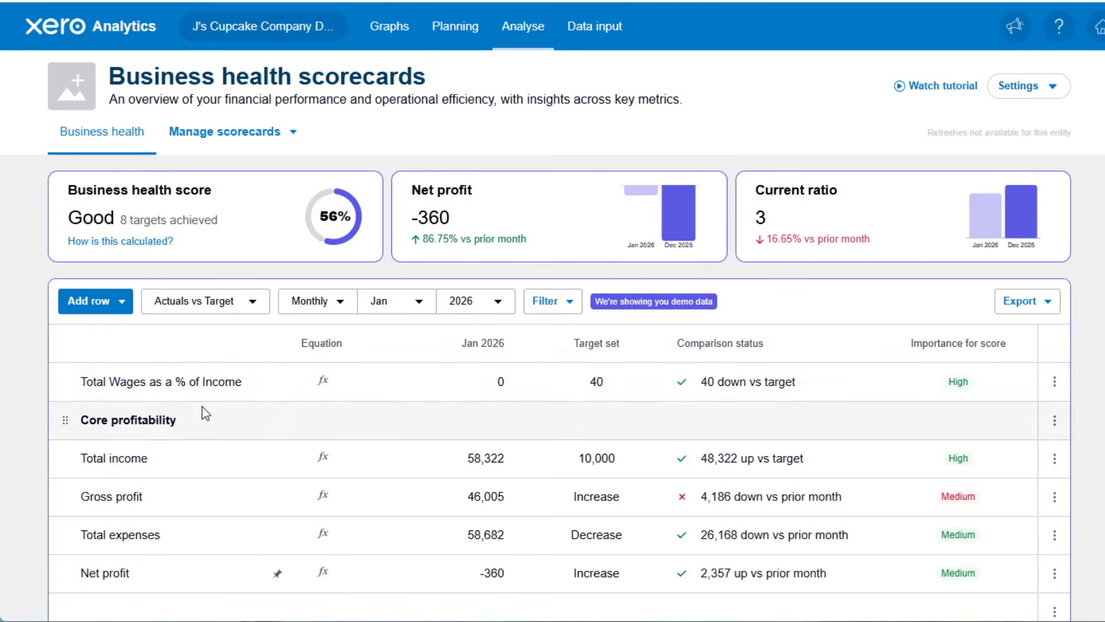
click(407, 303)
scroll(412, 403, down, 3)
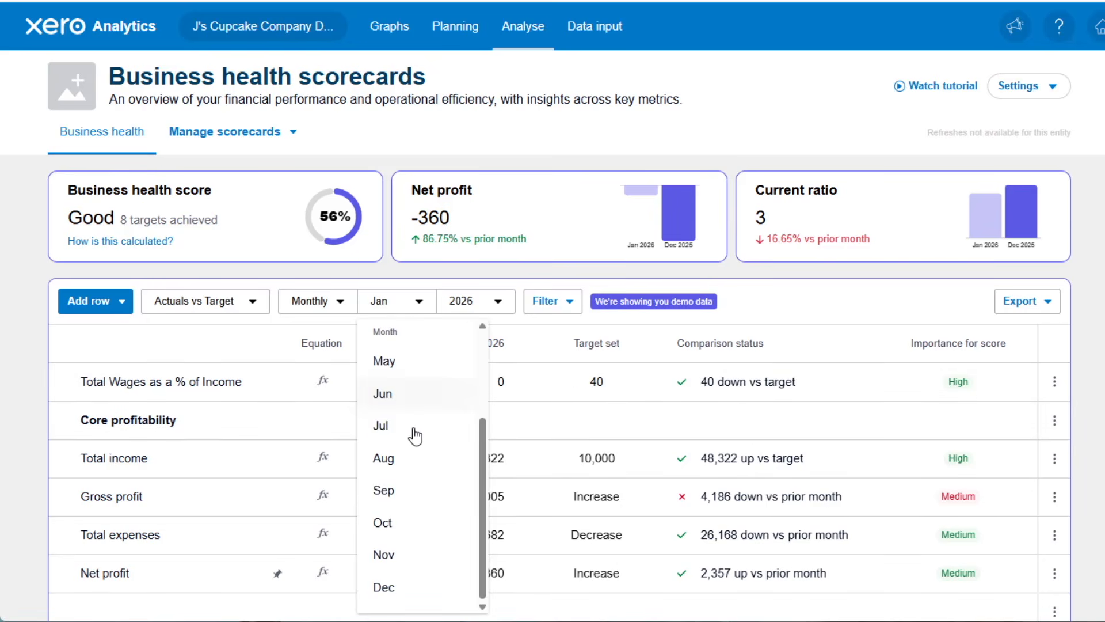
click(331, 311)
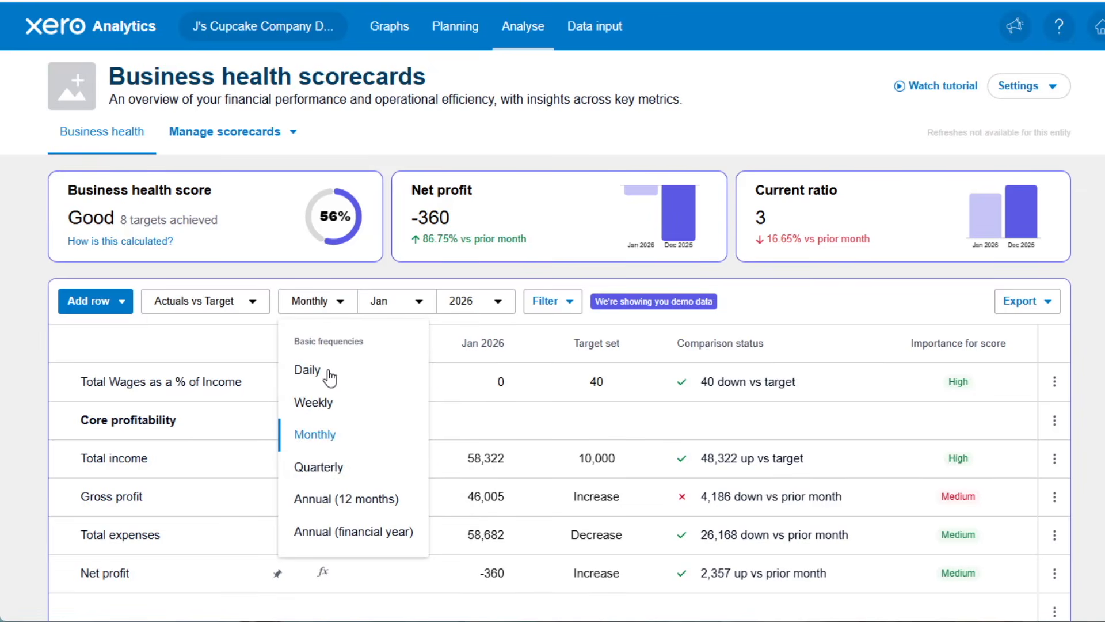
click(337, 498)
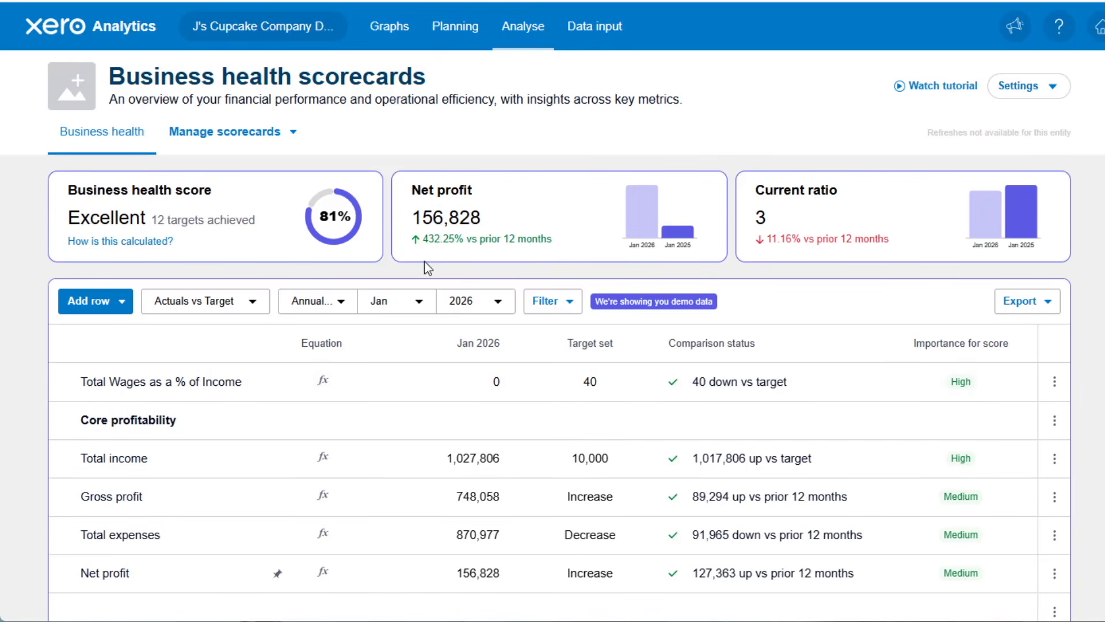
scroll(965, 345, down, 7)
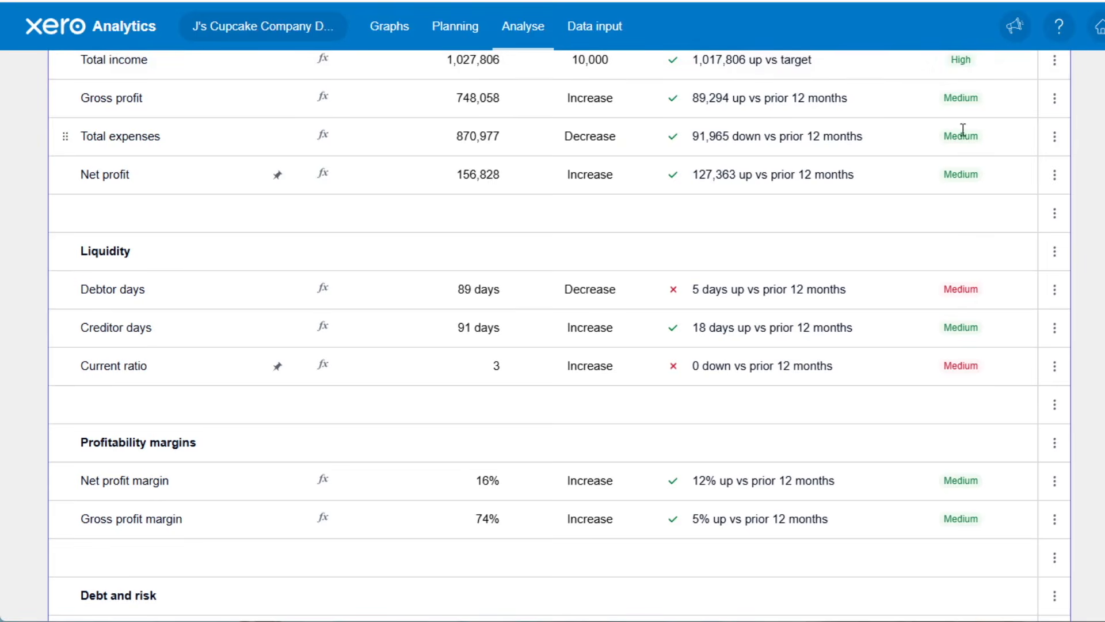
scroll(975, 438, down, 3)
scroll(973, 477, down, 2)
scroll(972, 464, up, 12)
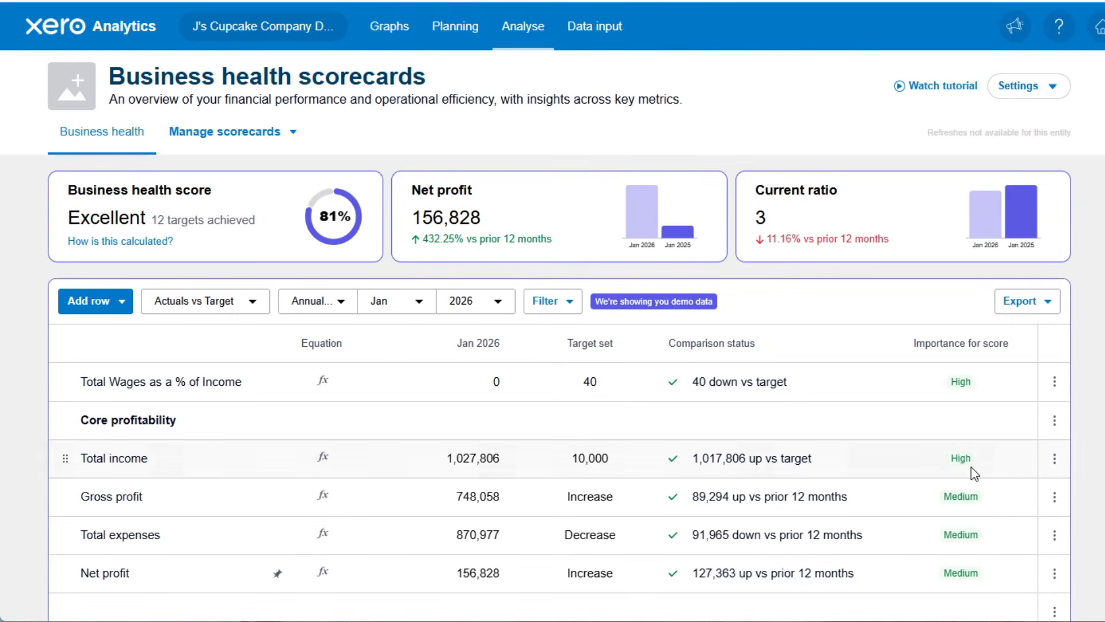